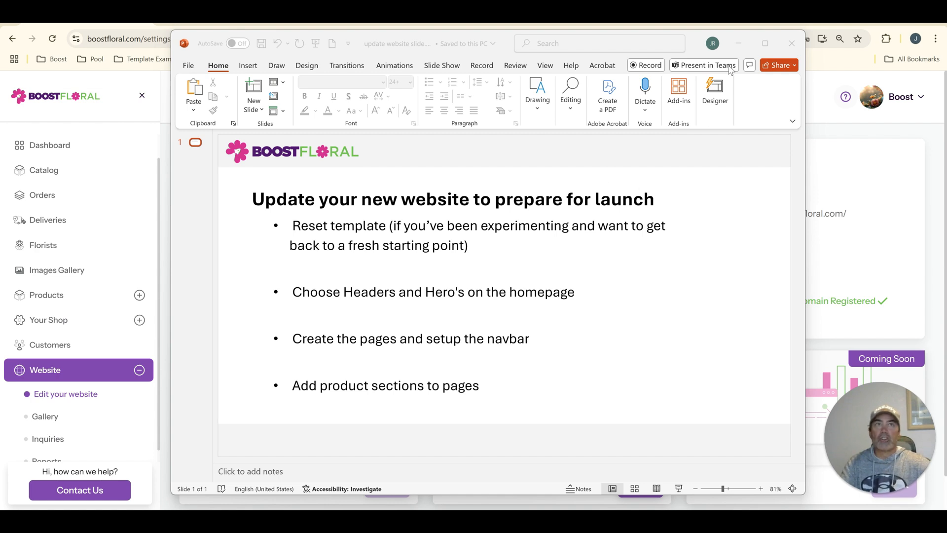
- Switch from PowerPoint to the browser, open the website for editing and look through its current home page
{"action": "left_click", "coordinate": [738, 44]}
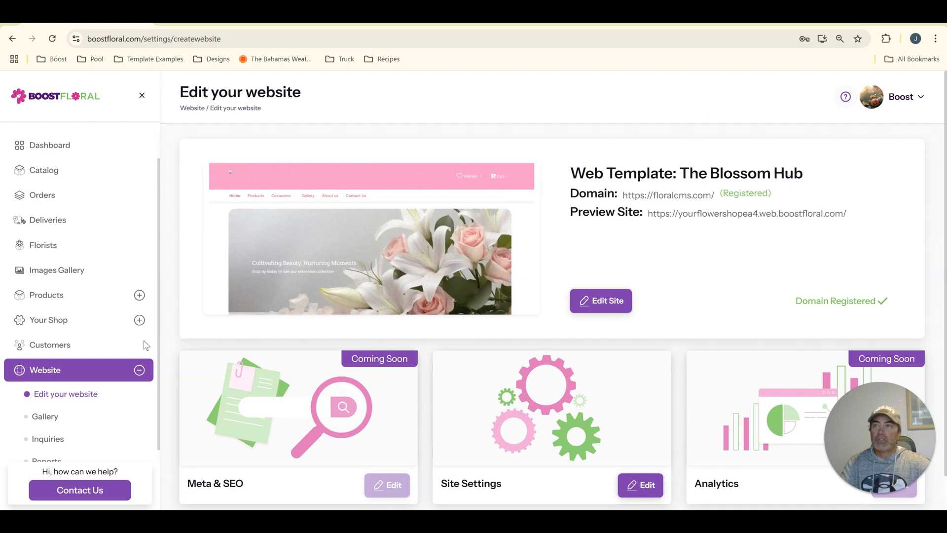
{"action": "left_click", "coordinate": [599, 302]}
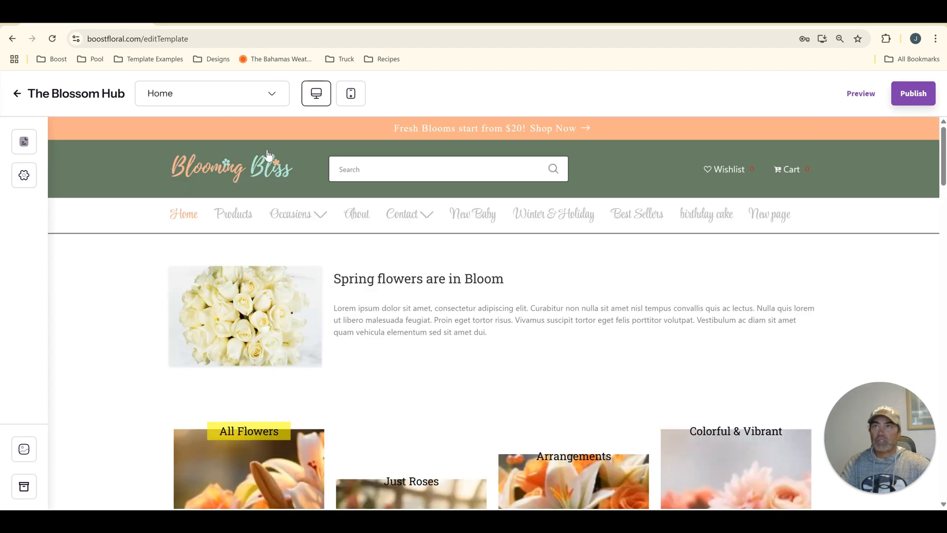
{"action": "scroll", "coordinate": [522, 328], "scroll_direction": "down", "scroll_amount": 12}
{"action": "scroll", "coordinate": [523, 331], "scroll_direction": "down", "scroll_amount": 9}
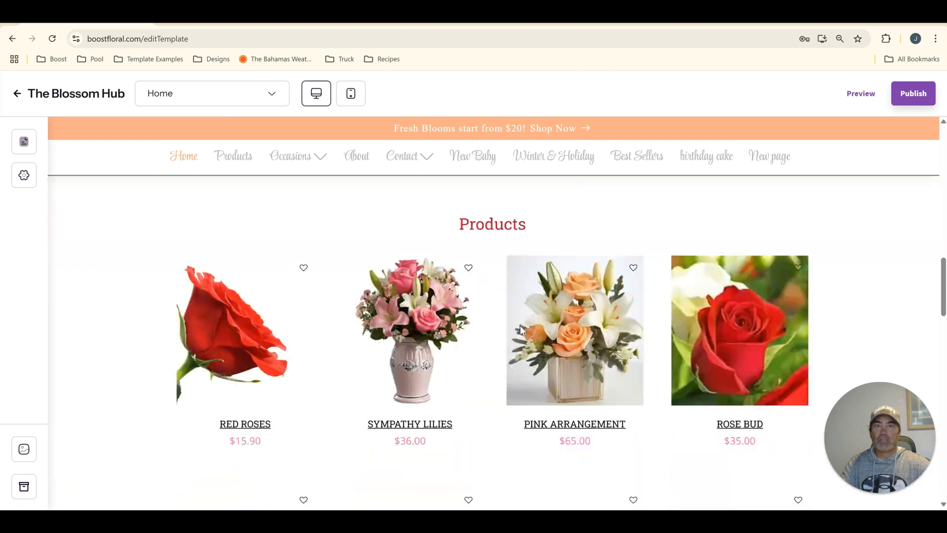
{"action": "scroll", "coordinate": [523, 331], "scroll_direction": "up", "scroll_amount": 8}
{"action": "scroll", "coordinate": [521, 327], "scroll_direction": "up", "scroll_amount": 10}
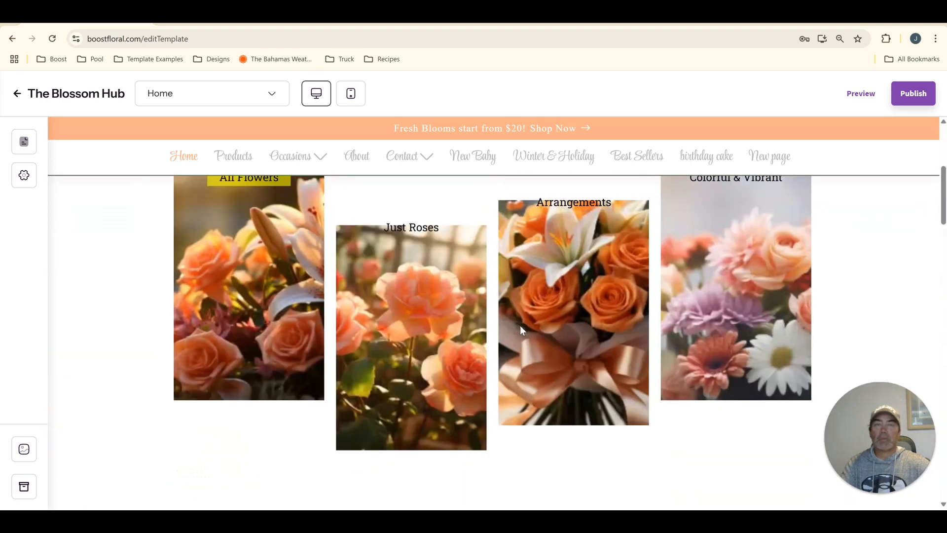
- Reset The Blossom Hub template from the site settings and confirm the removal of all customizations
{"action": "left_click", "coordinate": [24, 175]}
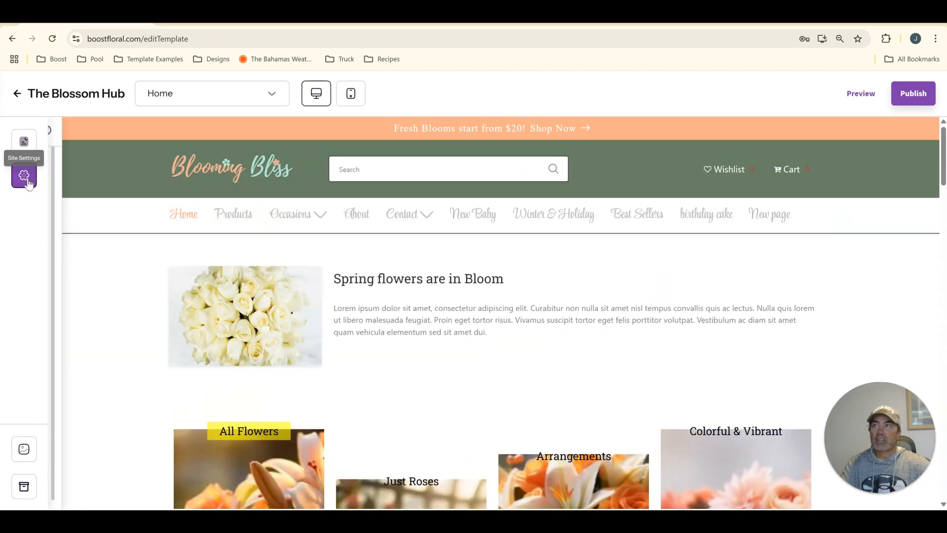
{"action": "scroll", "coordinate": [142, 413], "scroll_direction": "down", "scroll_amount": 1}
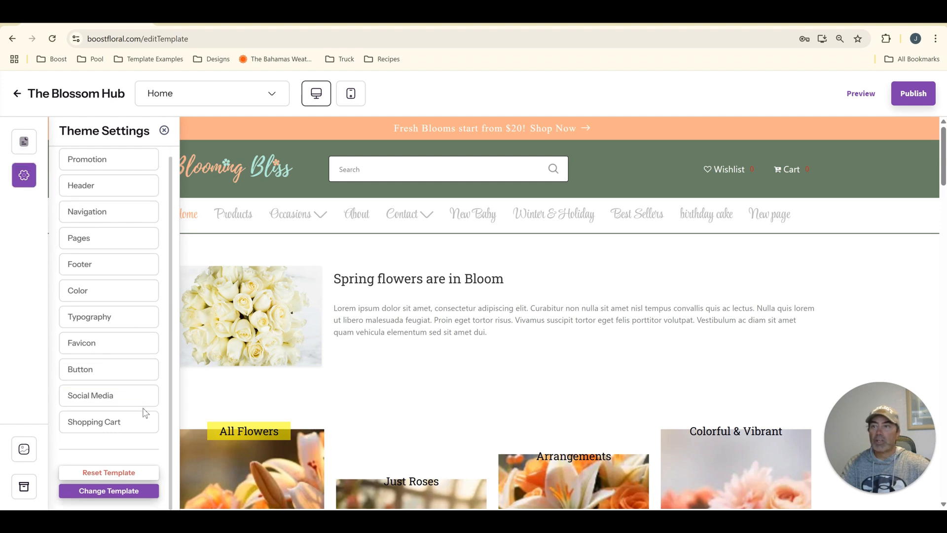
{"action": "left_click", "coordinate": [139, 491]}
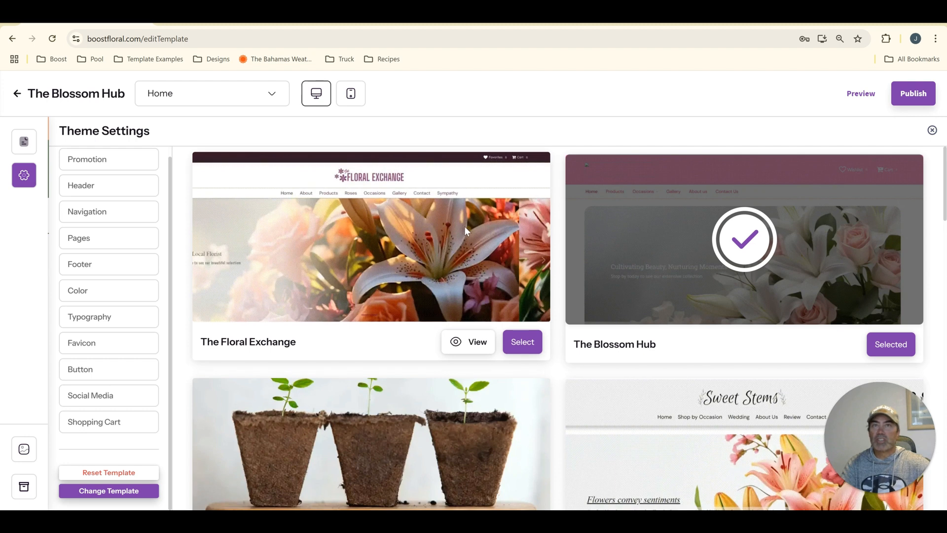
{"action": "left_click", "coordinate": [129, 475]}
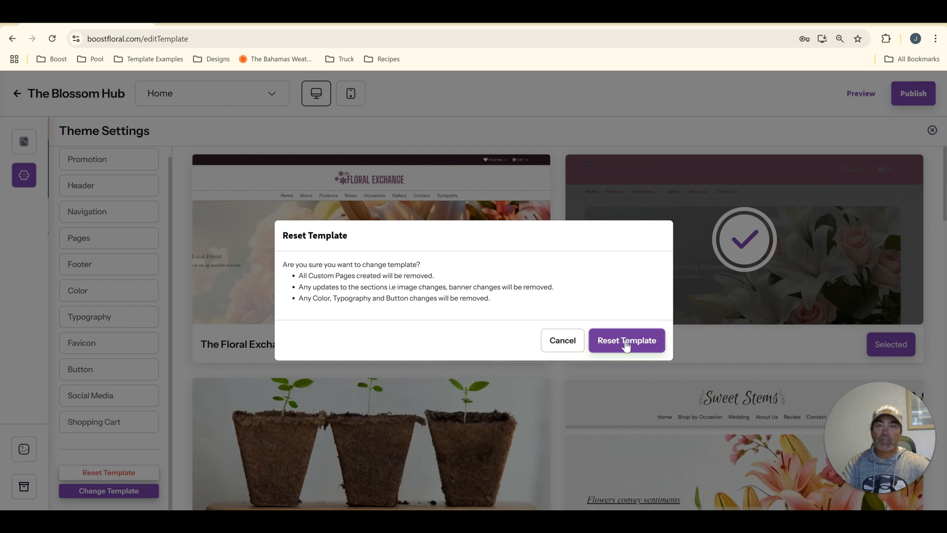
{"action": "left_click", "coordinate": [627, 346]}
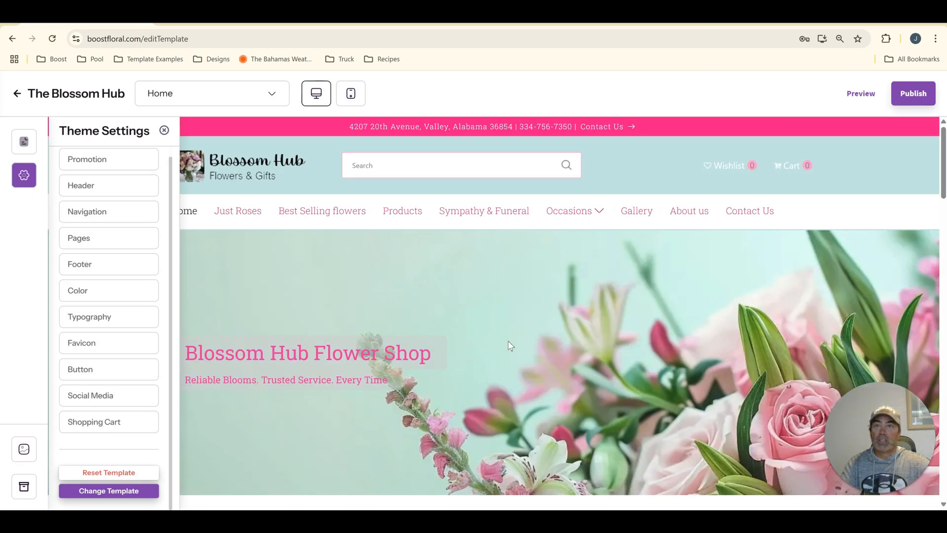
- Close the theme settings and review the reset home page, from the navigation and Occasions submenu down to the footer
{"action": "scroll", "coordinate": [599, 374], "scroll_direction": "down", "scroll_amount": 5}
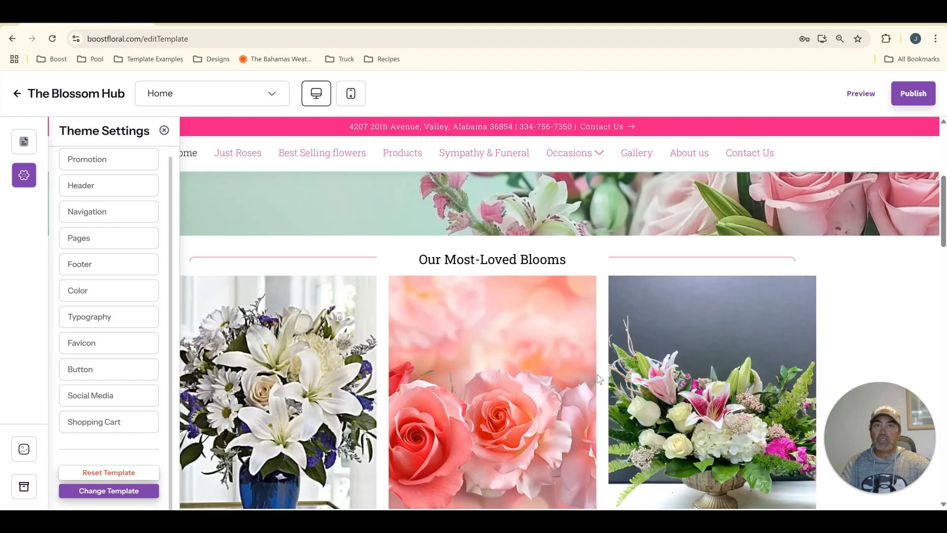
{"action": "scroll", "coordinate": [516, 273], "scroll_direction": "up", "scroll_amount": 5}
{"action": "left_click", "coordinate": [164, 131]}
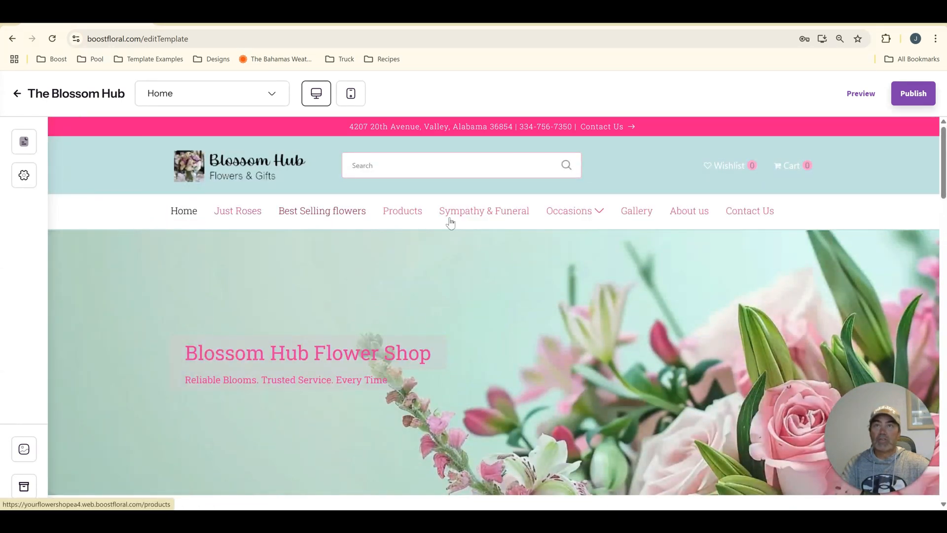
{"action": "mouse_move", "coordinate": [623, 226]}
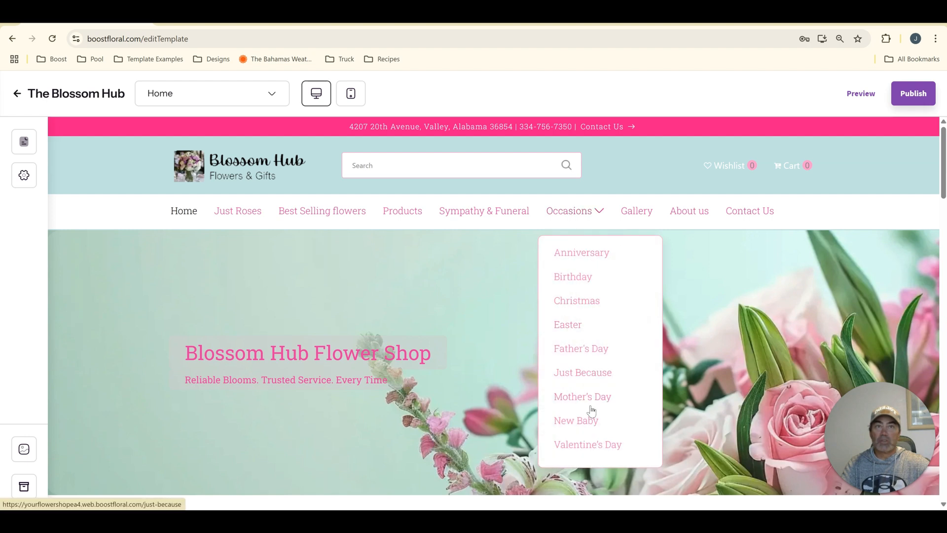
{"action": "scroll", "coordinate": [788, 355], "scroll_direction": "down", "scroll_amount": 7}
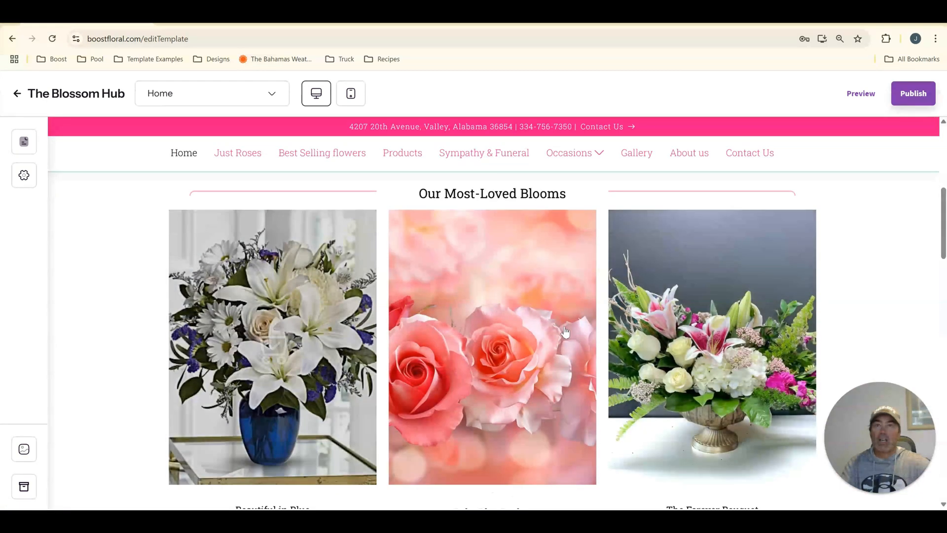
{"action": "scroll", "coordinate": [585, 337], "scroll_direction": "down", "scroll_amount": 5}
{"action": "scroll", "coordinate": [585, 337], "scroll_direction": "down", "scroll_amount": 4}
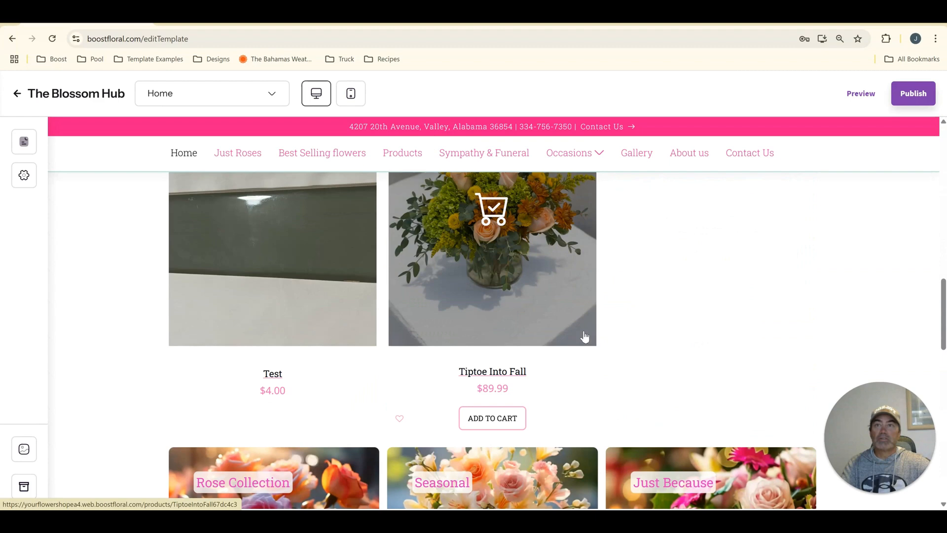
{"action": "scroll", "coordinate": [584, 337], "scroll_direction": "down", "scroll_amount": 3}
{"action": "scroll", "coordinate": [665, 281], "scroll_direction": "down", "scroll_amount": 4}
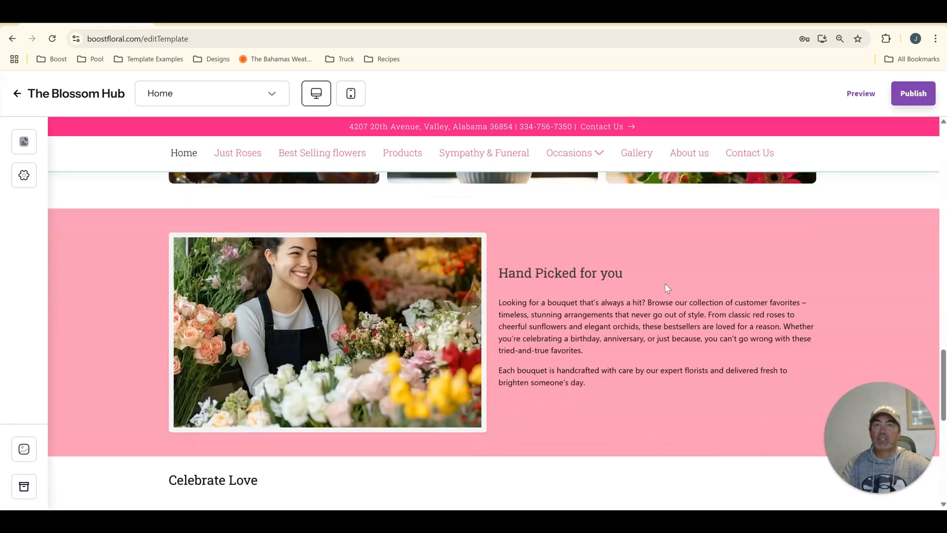
{"action": "scroll", "coordinate": [666, 288], "scroll_direction": "down", "scroll_amount": 9}
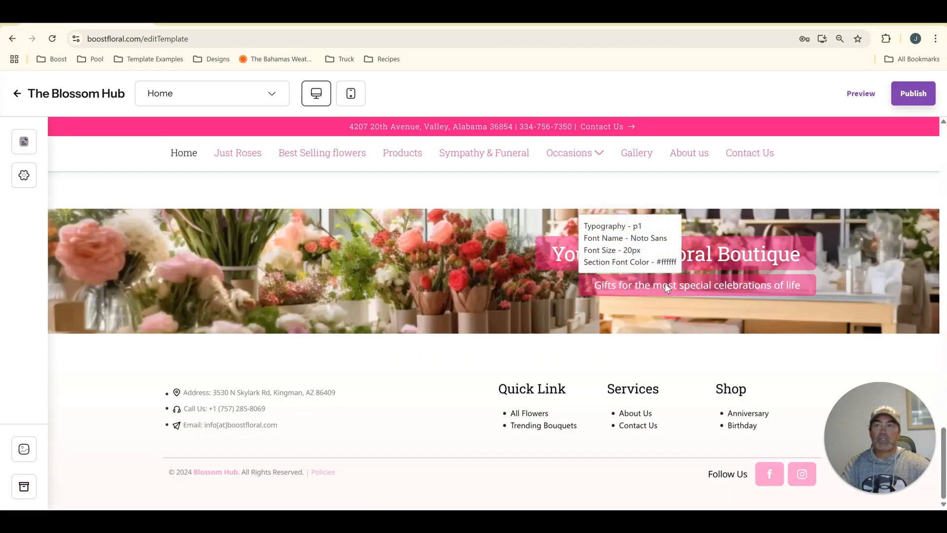
{"action": "scroll", "coordinate": [665, 283], "scroll_direction": "up", "scroll_amount": 1}
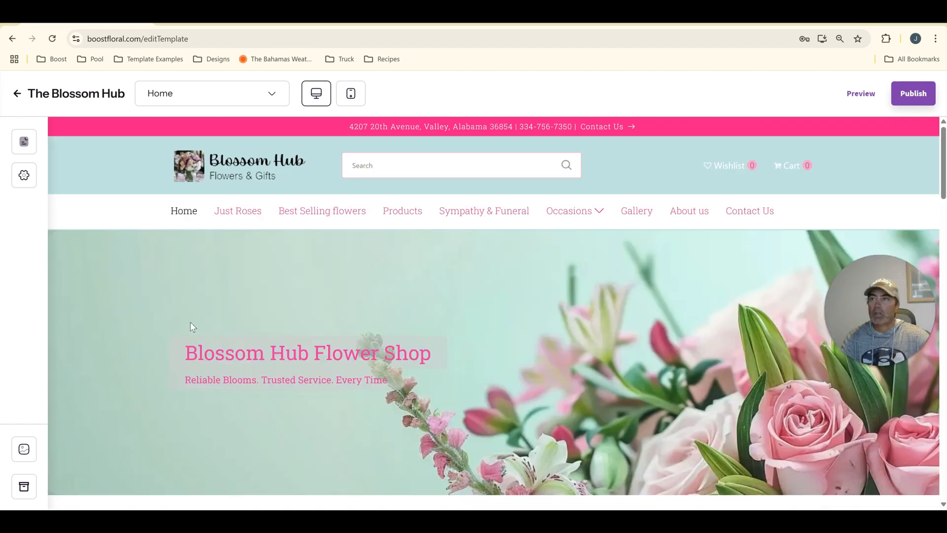
- Examine the product cards in the home page's Our Most-Loved Blooms section
{"action": "scroll", "coordinate": [148, 279], "scroll_direction": "down", "scroll_amount": 3}
{"action": "scroll", "coordinate": [148, 280], "scroll_direction": "down", "scroll_amount": 9}
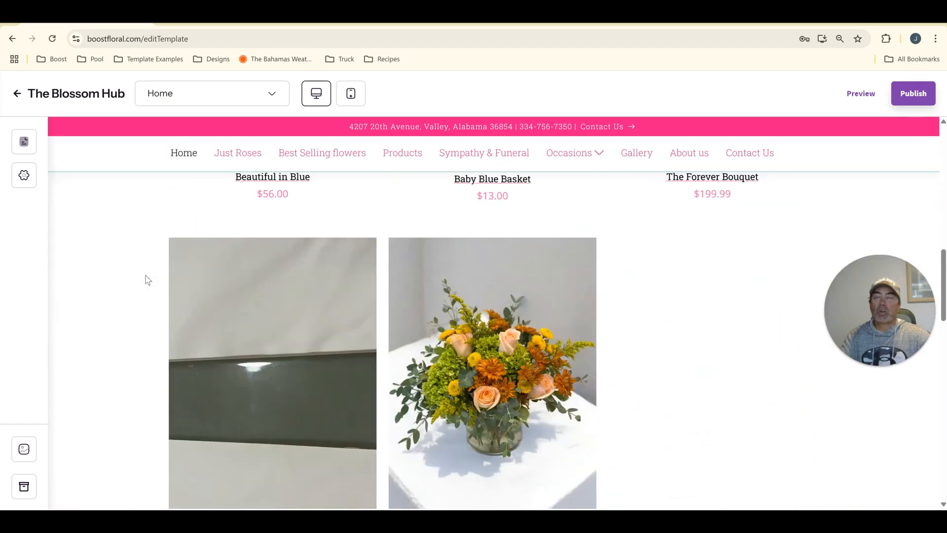
{"action": "scroll", "coordinate": [148, 280], "scroll_direction": "down", "scroll_amount": 1}
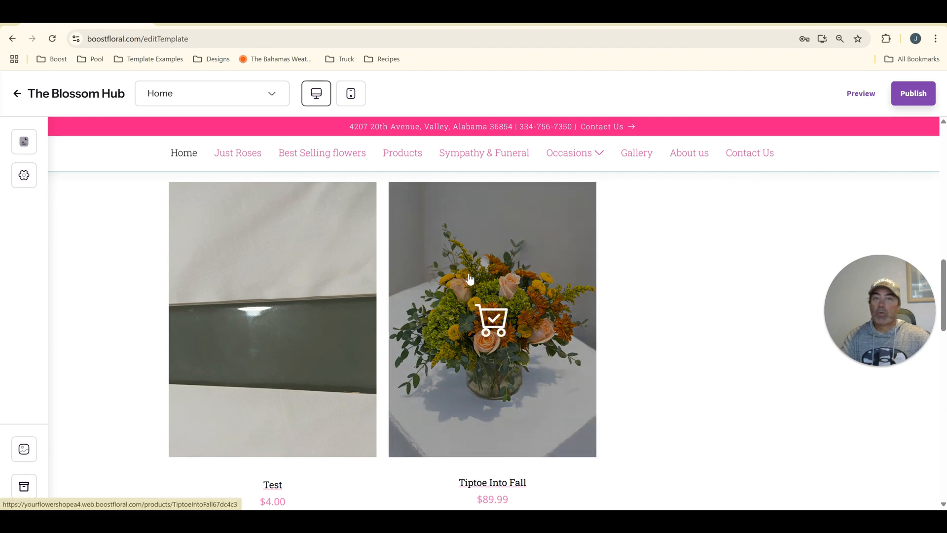
{"action": "scroll", "coordinate": [469, 279], "scroll_direction": "down", "scroll_amount": 1}
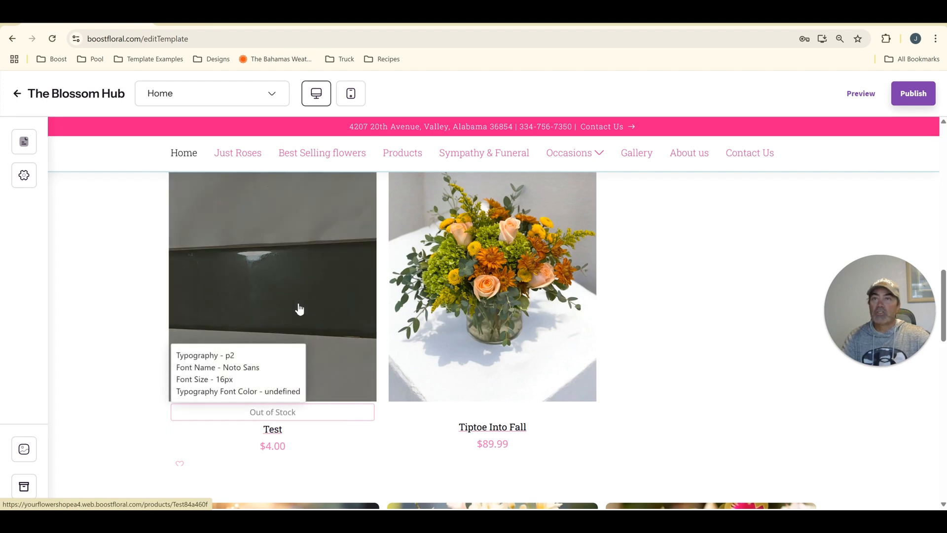
{"action": "scroll", "coordinate": [138, 335], "scroll_direction": "up", "scroll_amount": 6}
{"action": "scroll", "coordinate": [138, 334], "scroll_direction": "up", "scroll_amount": 10}
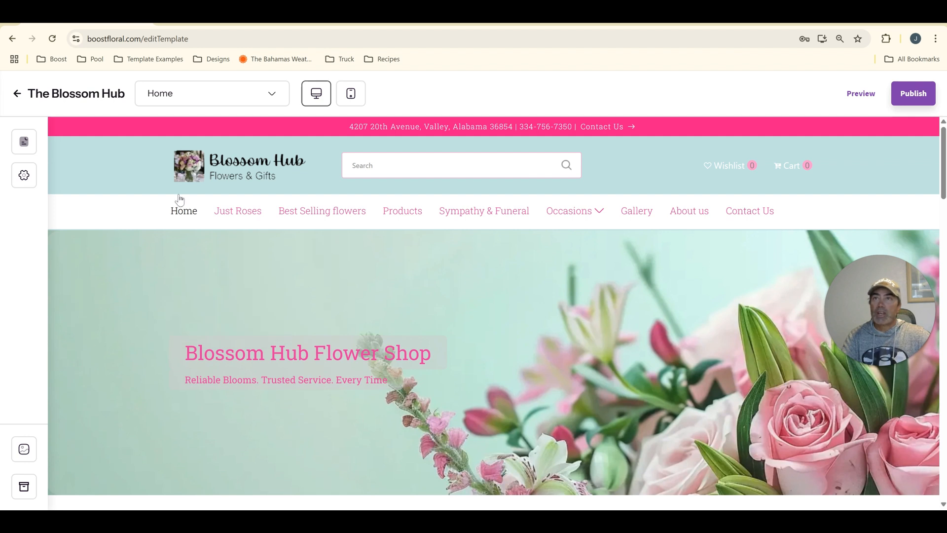
- View the available header styles and the list of sections on the home page
{"action": "left_click", "coordinate": [28, 181]}
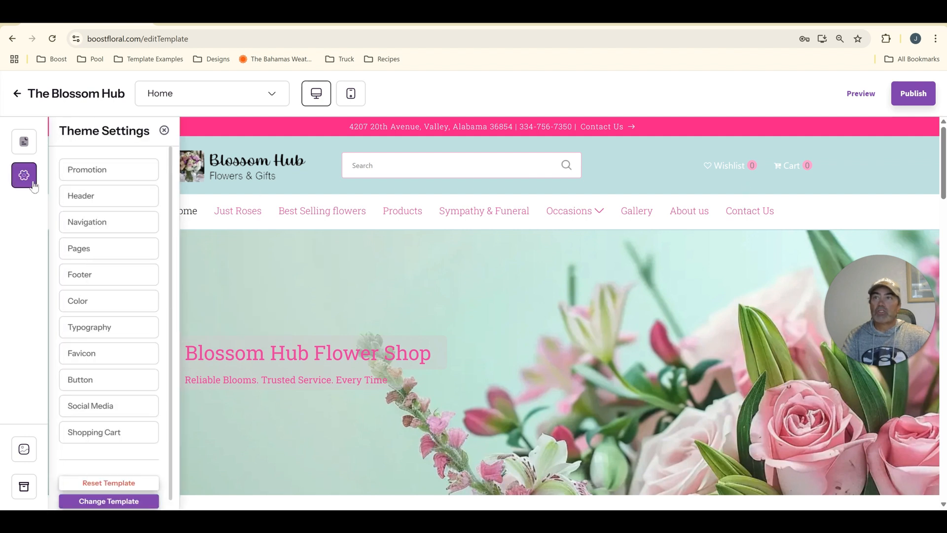
{"action": "left_click", "coordinate": [98, 201]}
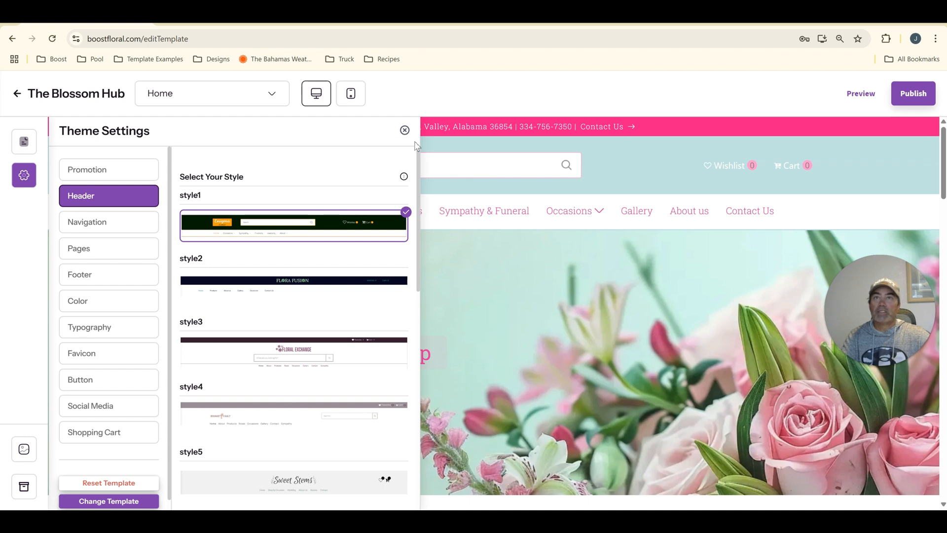
{"action": "left_click", "coordinate": [405, 130]}
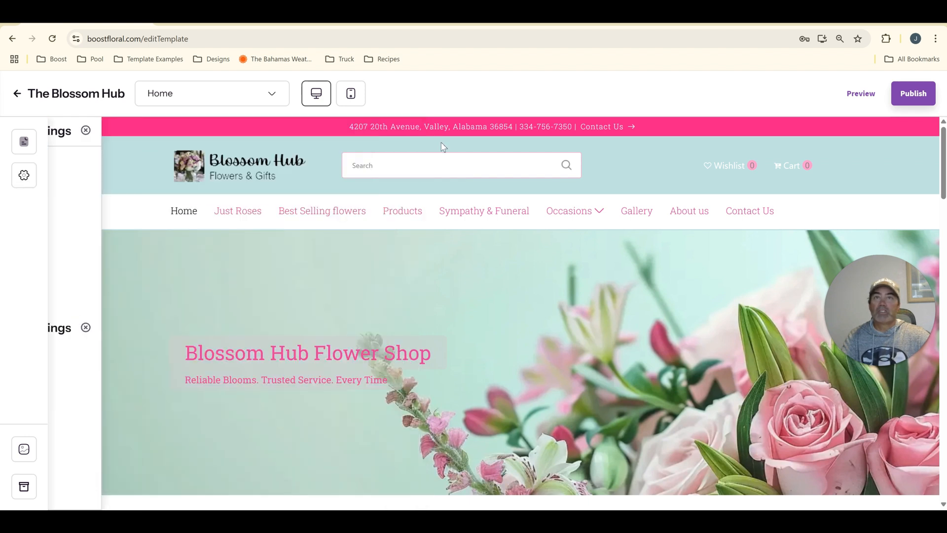
{"action": "left_click", "coordinate": [28, 151]}
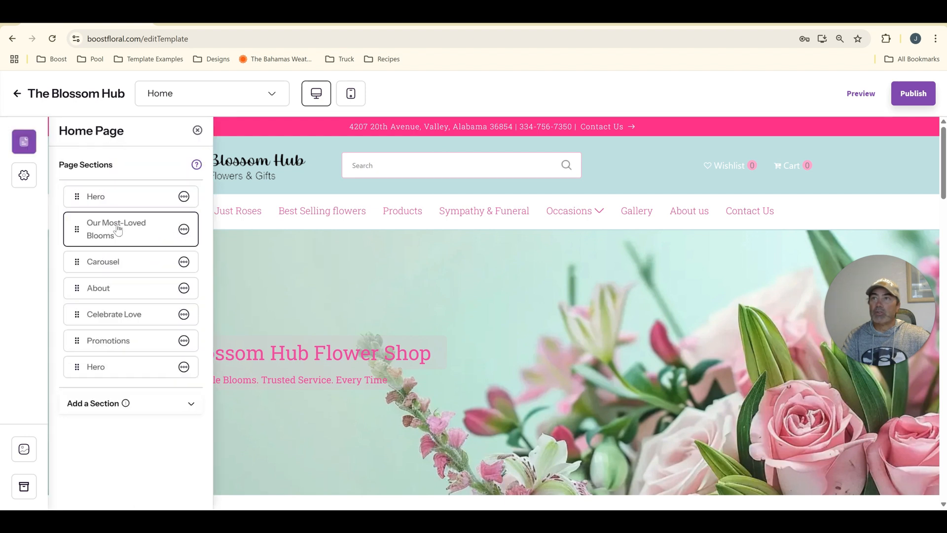
- Apply style2 as the site's header style and close the theme settings to view it
{"action": "left_click", "coordinate": [23, 173]}
{"action": "left_click", "coordinate": [91, 199]}
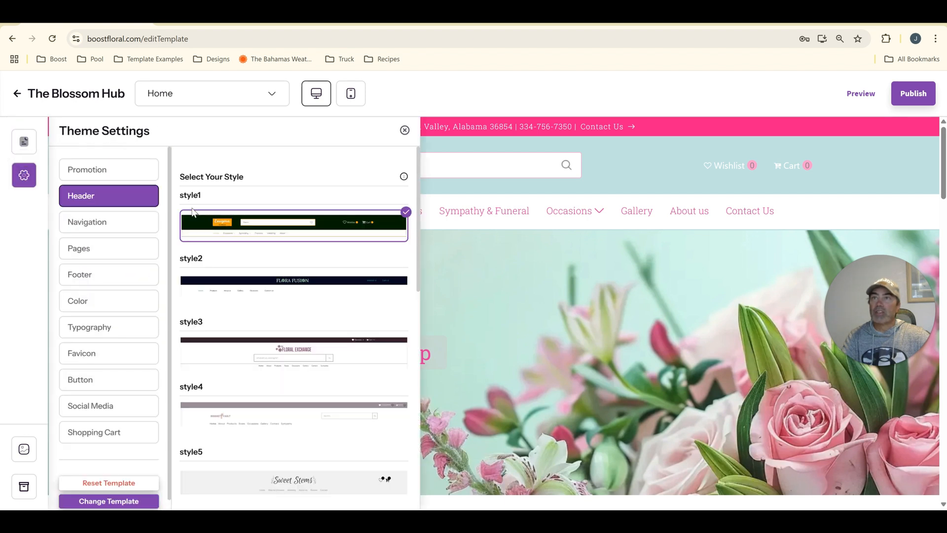
{"action": "left_click", "coordinate": [291, 297]}
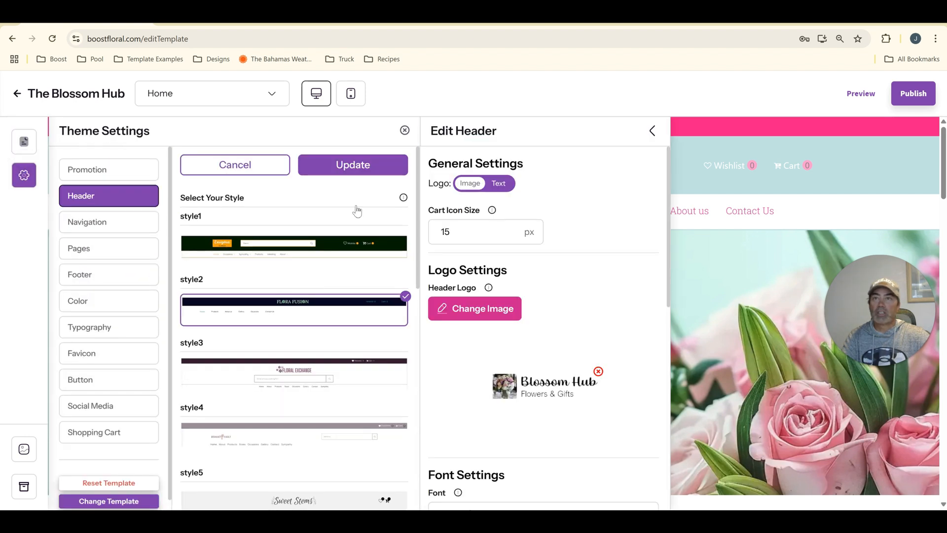
{"action": "left_click", "coordinate": [369, 168]}
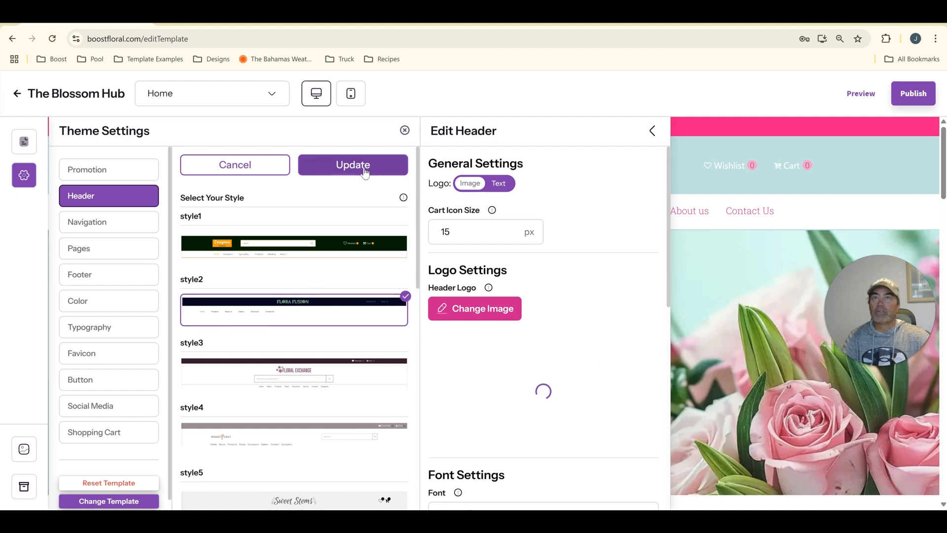
{"action": "left_click", "coordinate": [405, 131]}
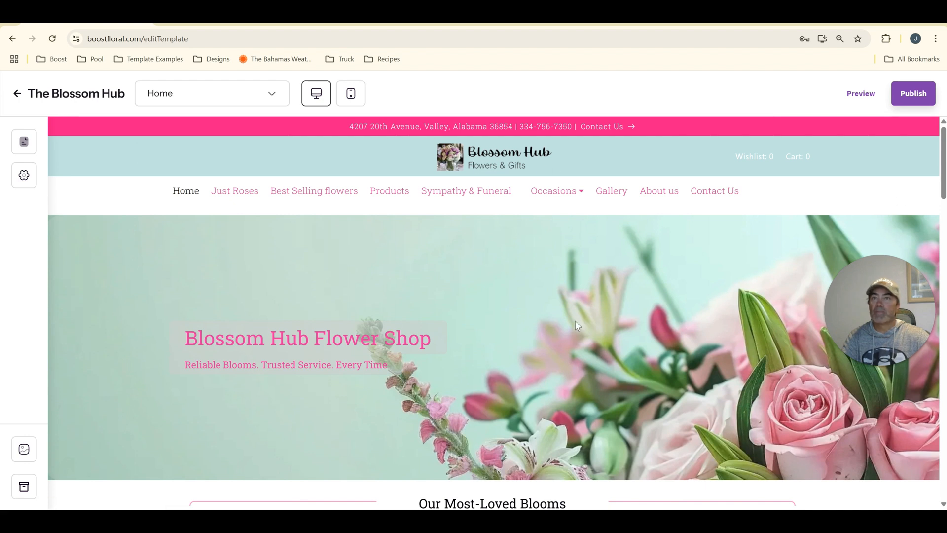
- Change the site's header to style7, save the update and close the theme settings
{"action": "left_click", "coordinate": [24, 144]}
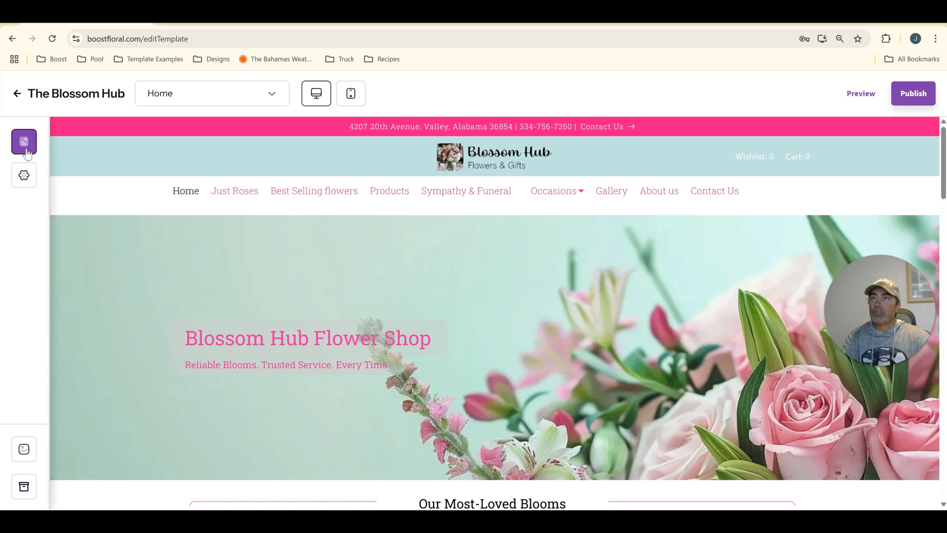
{"action": "left_click", "coordinate": [24, 175]}
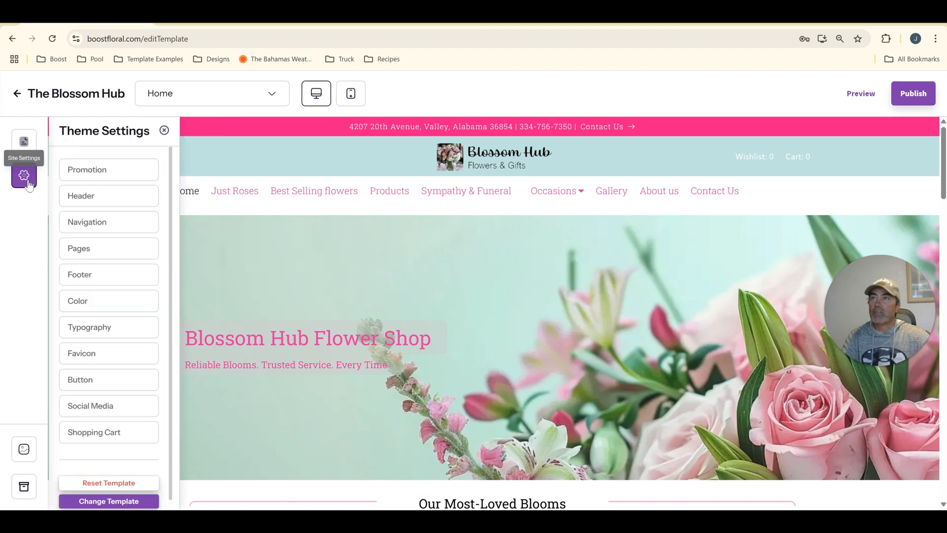
{"action": "left_click", "coordinate": [81, 200]}
{"action": "scroll", "coordinate": [331, 370], "scroll_direction": "down", "scroll_amount": 6}
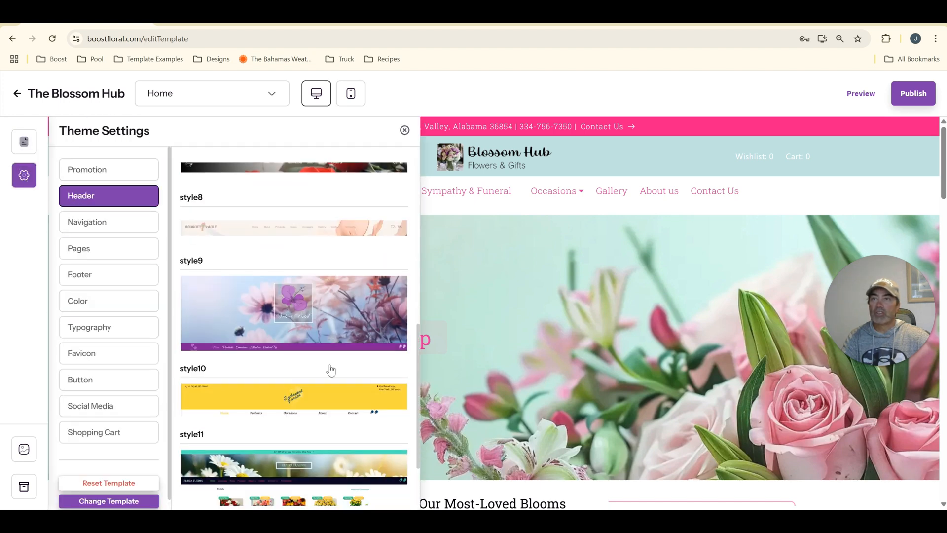
{"action": "left_click", "coordinate": [313, 275]}
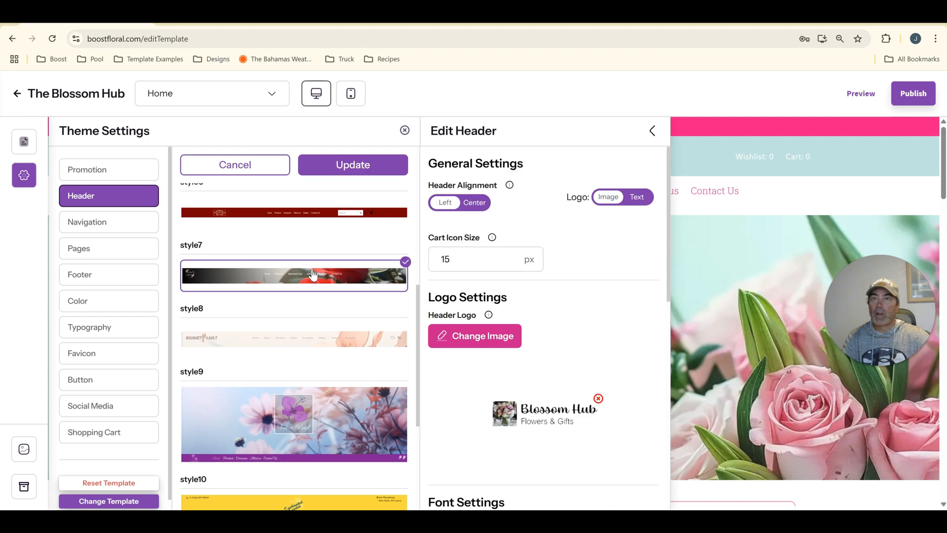
{"action": "left_click", "coordinate": [354, 168]}
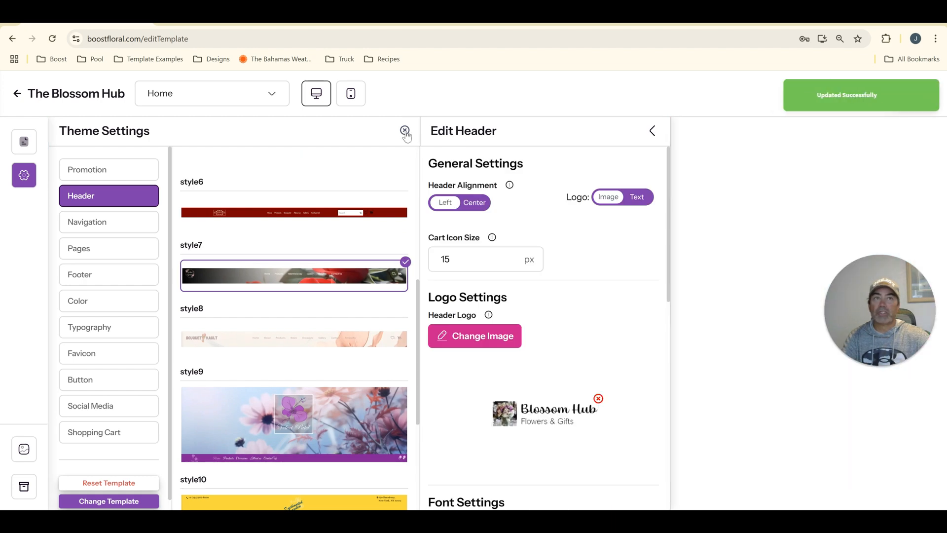
{"action": "left_click", "coordinate": [404, 131]}
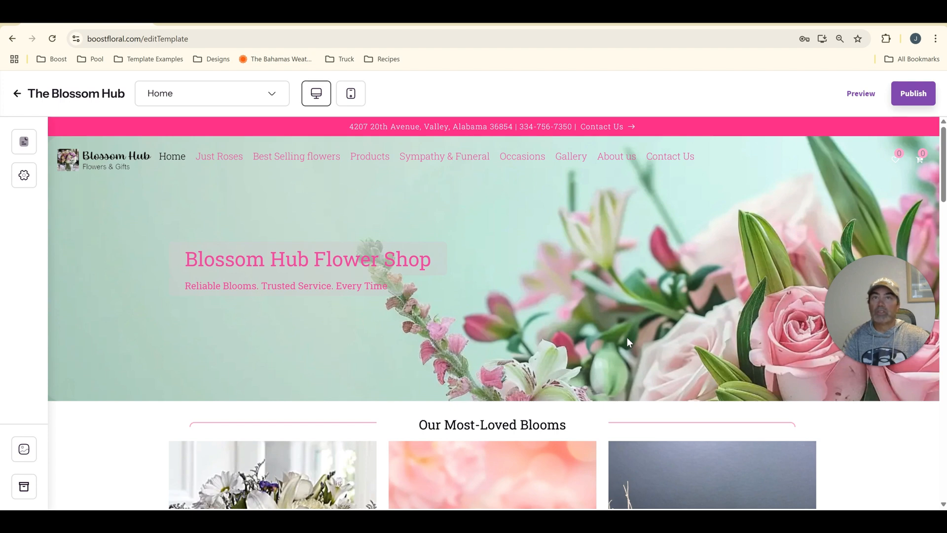
- Apply a header style with a large background photo and a centred, boxed logo, and save the update
{"action": "scroll", "coordinate": [123, 430], "scroll_direction": "down", "scroll_amount": 4}
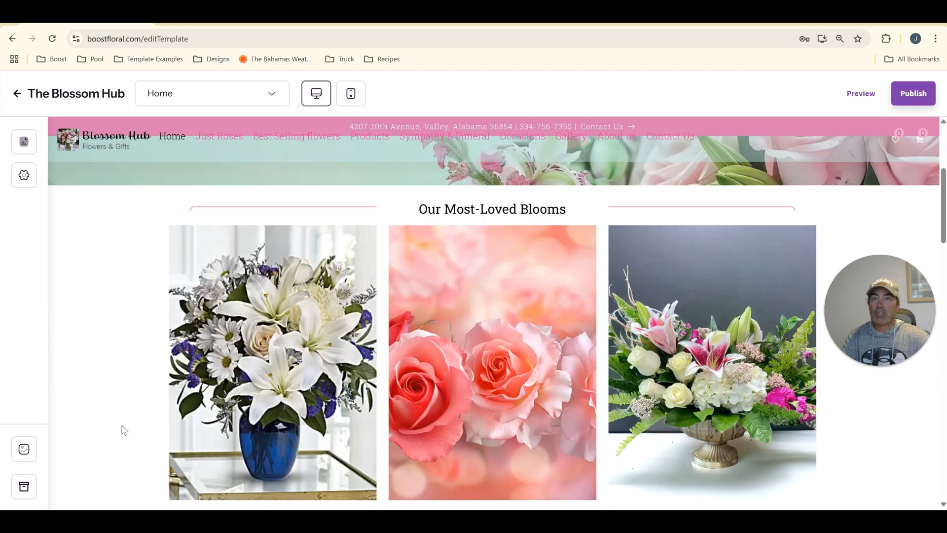
{"action": "scroll", "coordinate": [123, 429], "scroll_direction": "up", "scroll_amount": 4}
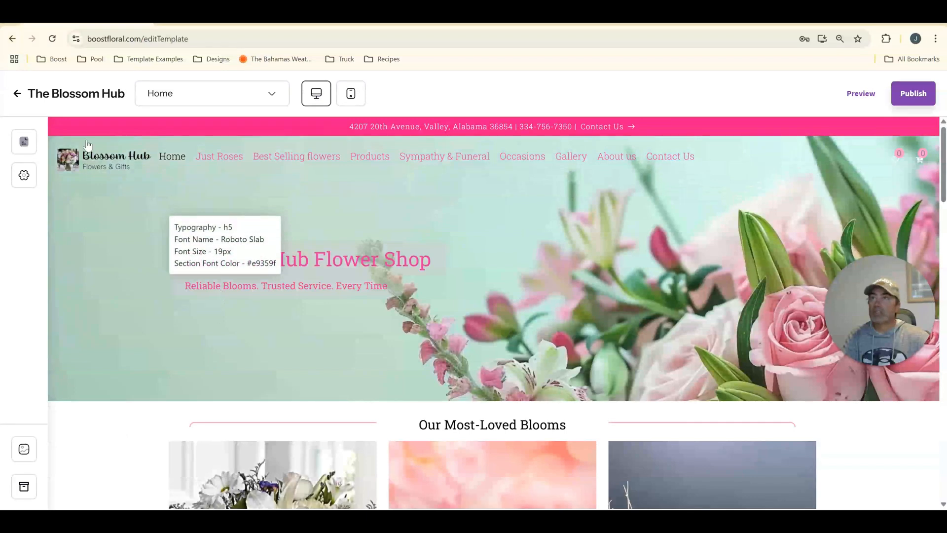
{"action": "left_click", "coordinate": [24, 141]}
{"action": "left_click", "coordinate": [24, 174]}
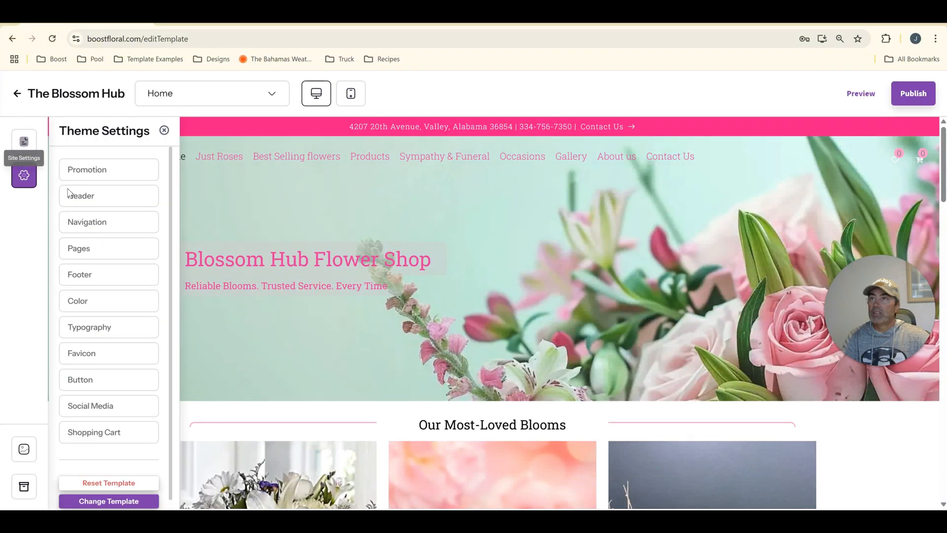
{"action": "left_click", "coordinate": [123, 199]}
{"action": "scroll", "coordinate": [305, 374], "scroll_direction": "down", "scroll_amount": 5}
{"action": "scroll", "coordinate": [305, 374], "scroll_direction": "down", "scroll_amount": 2}
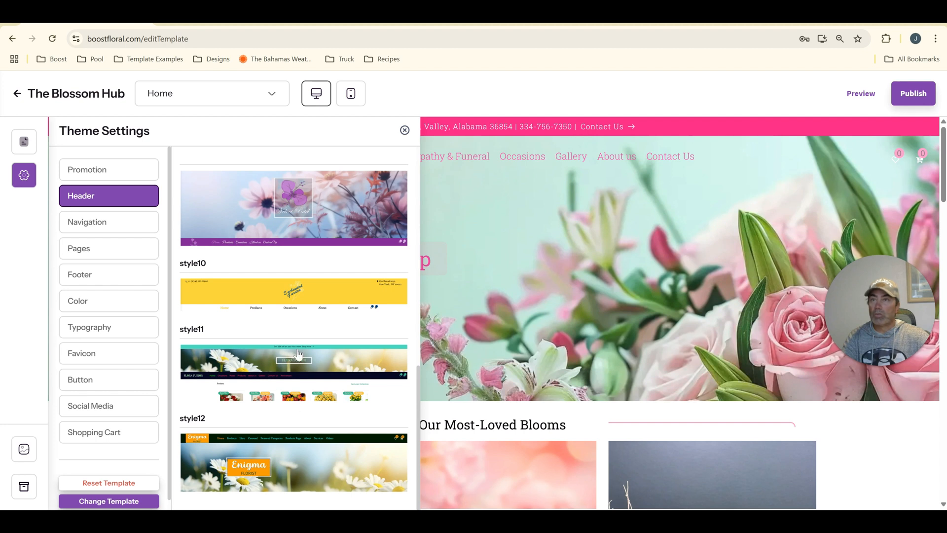
{"action": "left_click", "coordinate": [275, 372]}
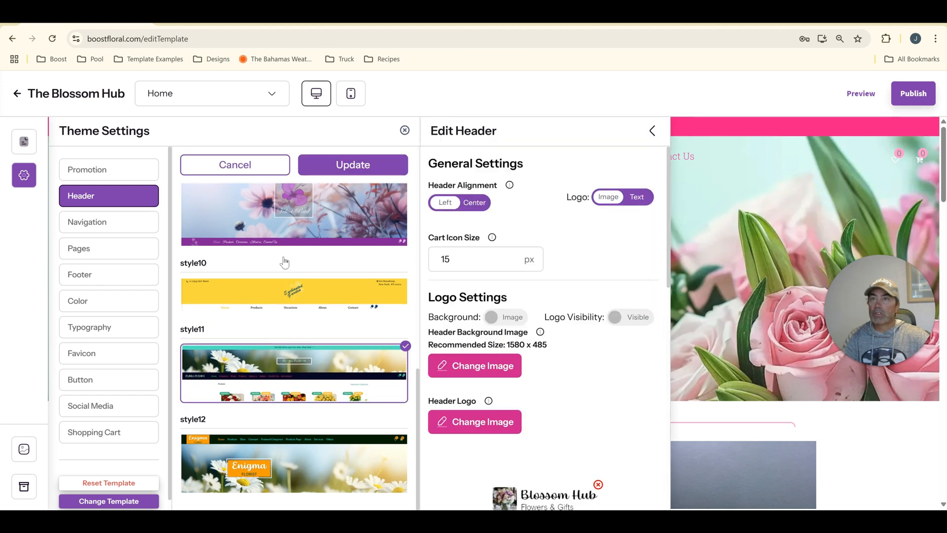
{"action": "left_click", "coordinate": [284, 241]}
{"action": "left_click", "coordinate": [339, 165]}
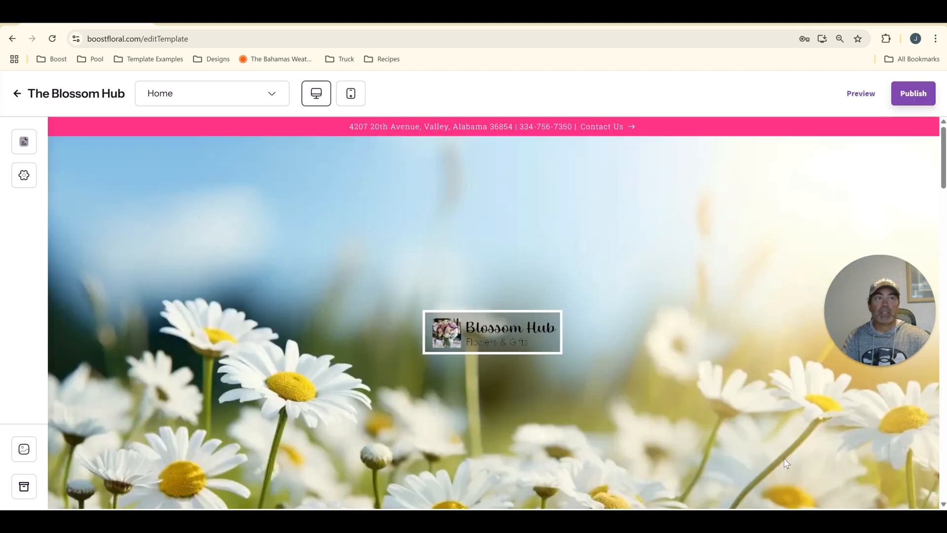
- Hide the first Hero section of the home page, close the section list and look over the page
{"action": "scroll", "coordinate": [785, 463], "scroll_direction": "down", "scroll_amount": 8}
{"action": "scroll", "coordinate": [785, 459], "scroll_direction": "up", "scroll_amount": 1}
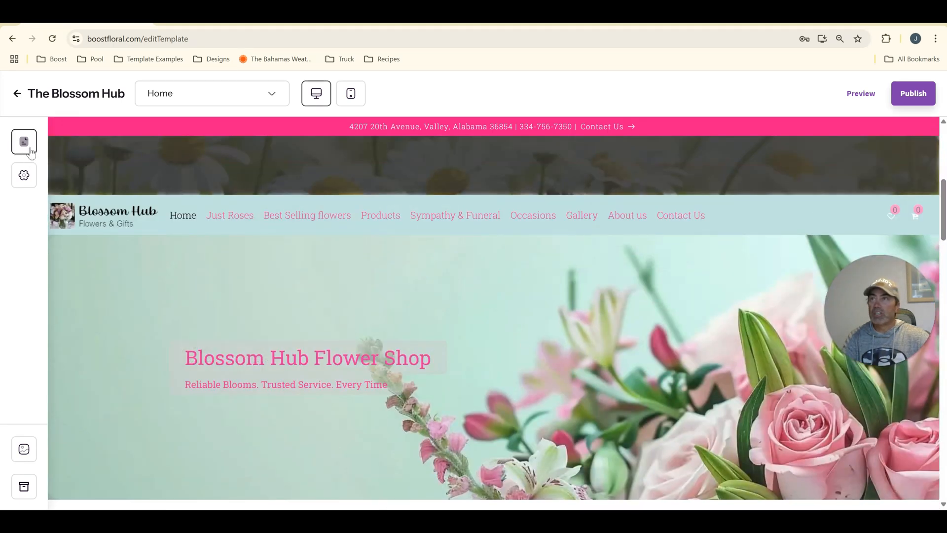
{"action": "scroll", "coordinate": [678, 313], "scroll_direction": "up", "scroll_amount": 6}
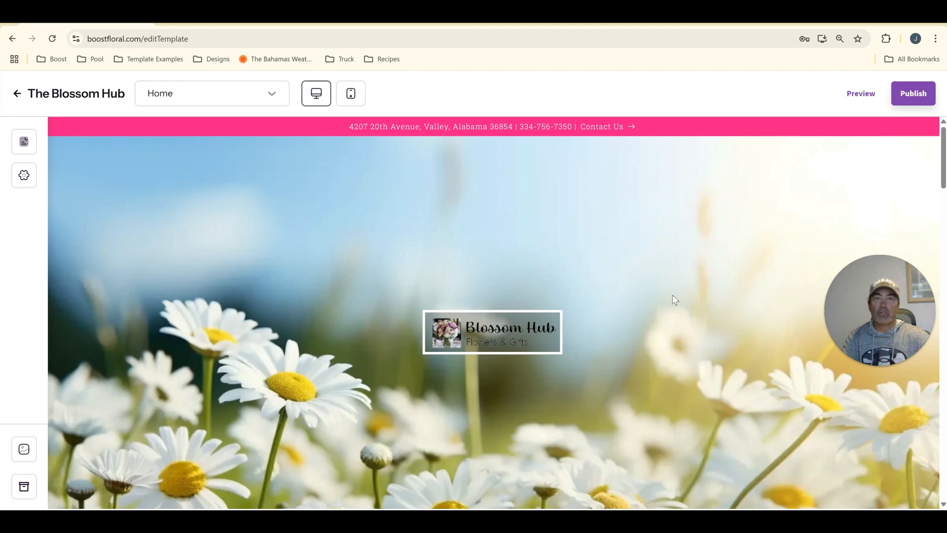
{"action": "scroll", "coordinate": [606, 423], "scroll_direction": "down", "scroll_amount": 6}
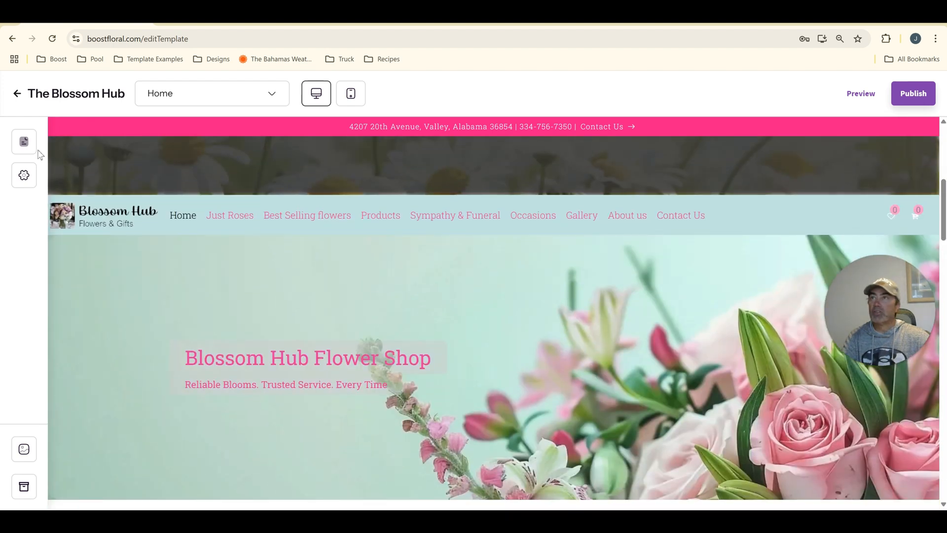
{"action": "left_click", "coordinate": [25, 144]}
{"action": "left_click", "coordinate": [184, 196]}
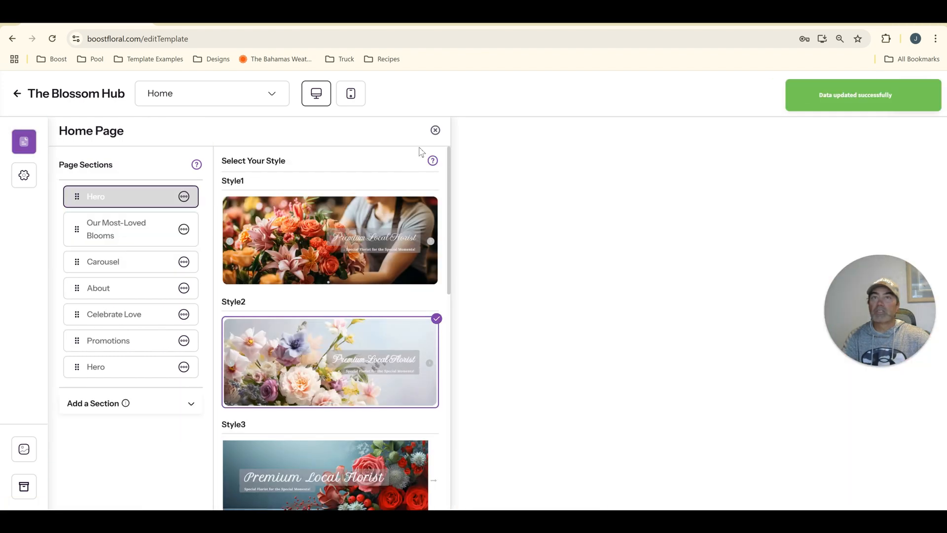
{"action": "scroll", "coordinate": [687, 355], "scroll_direction": "down", "scroll_amount": 6}
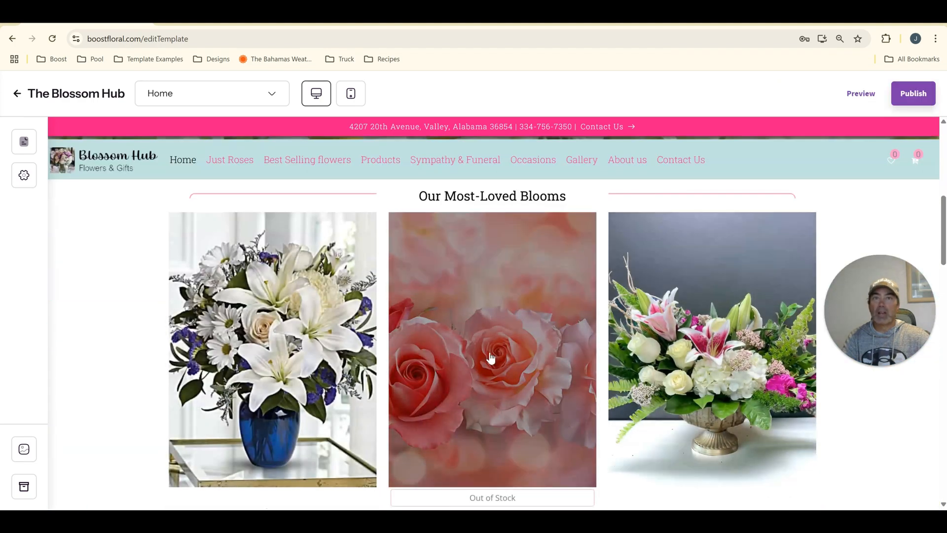
{"action": "scroll", "coordinate": [491, 358], "scroll_direction": "down", "scroll_amount": 10}
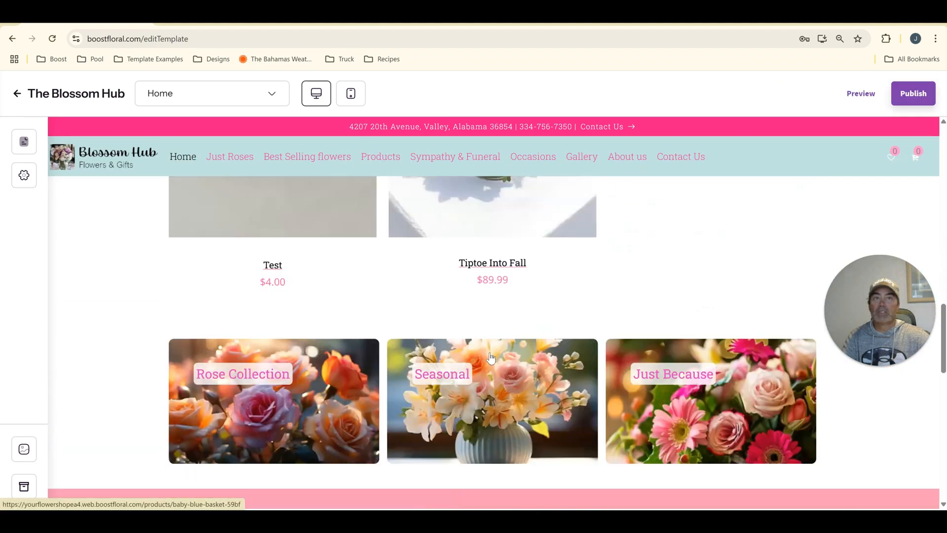
{"action": "scroll", "coordinate": [491, 357], "scroll_direction": "down", "scroll_amount": 3}
{"action": "scroll", "coordinate": [490, 353], "scroll_direction": "up", "scroll_amount": 15}
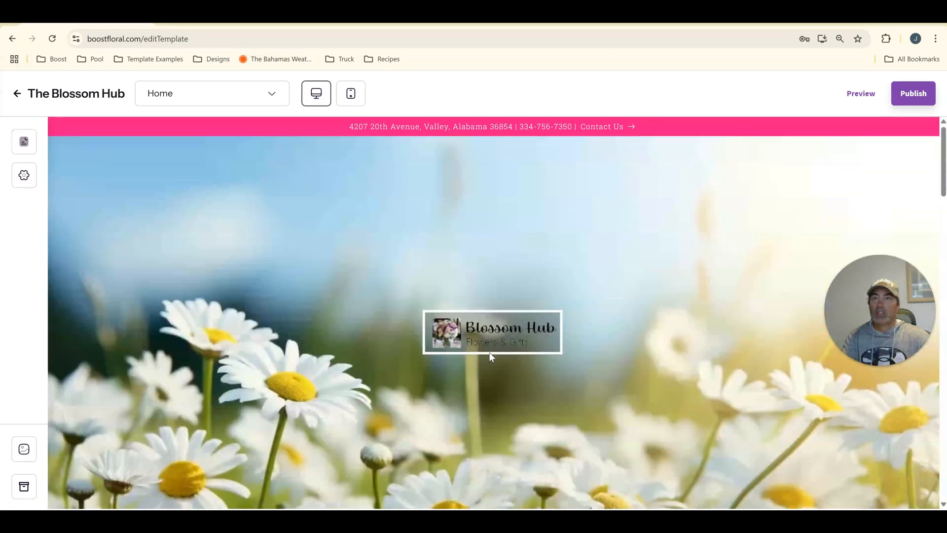
- Change the site's header to style3, save the update and close the theme settings
{"action": "left_click", "coordinate": [24, 175]}
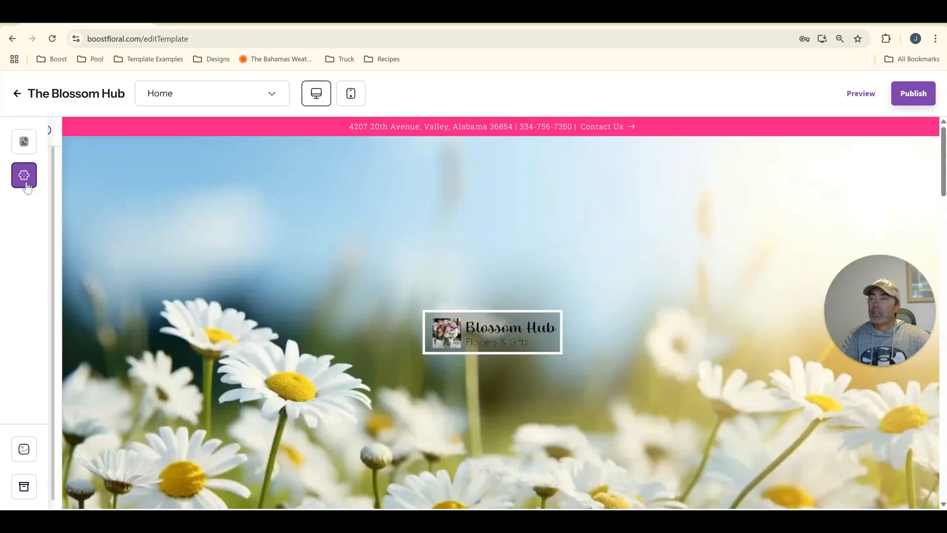
{"action": "left_click", "coordinate": [106, 203]}
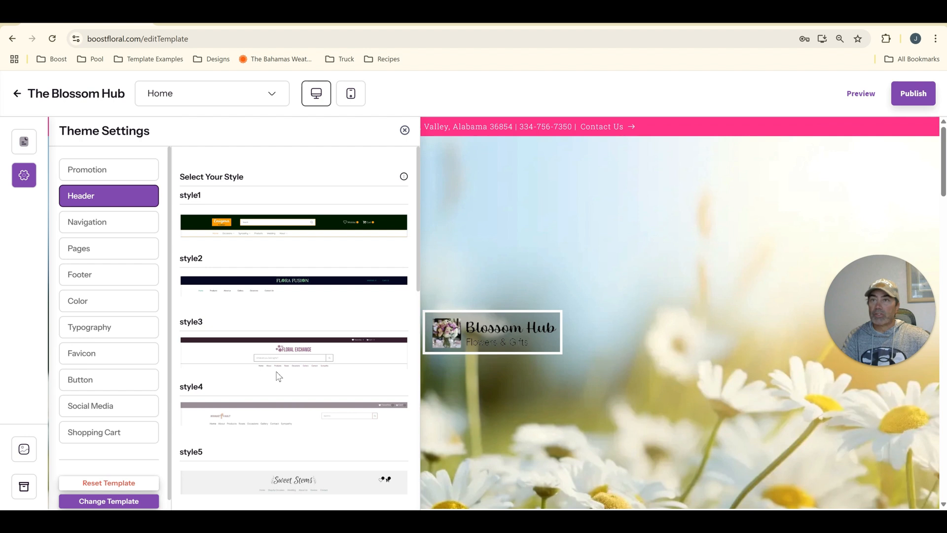
{"action": "scroll", "coordinate": [278, 376], "scroll_direction": "down", "scroll_amount": 3}
{"action": "scroll", "coordinate": [277, 376], "scroll_direction": "down", "scroll_amount": 1}
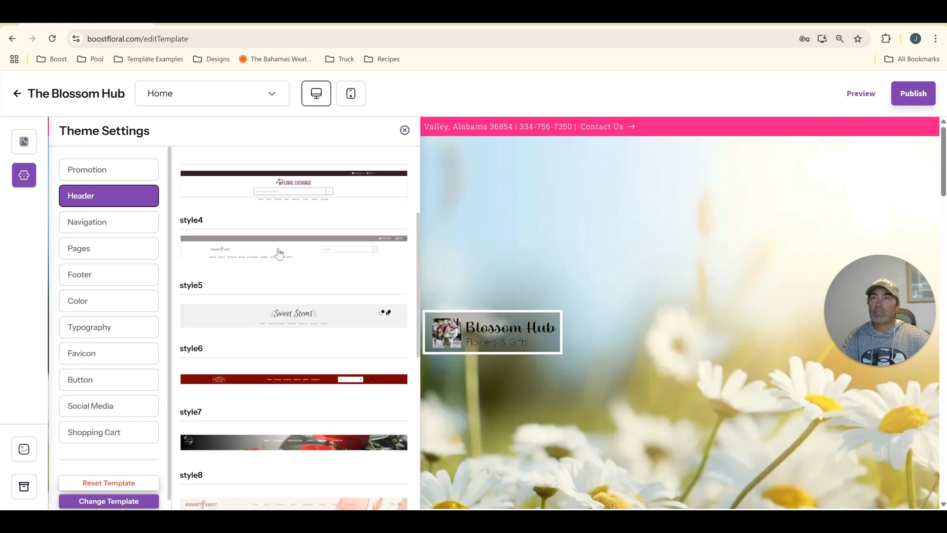
{"action": "scroll", "coordinate": [281, 315], "scroll_direction": "up", "scroll_amount": 2}
{"action": "left_click", "coordinate": [281, 314]}
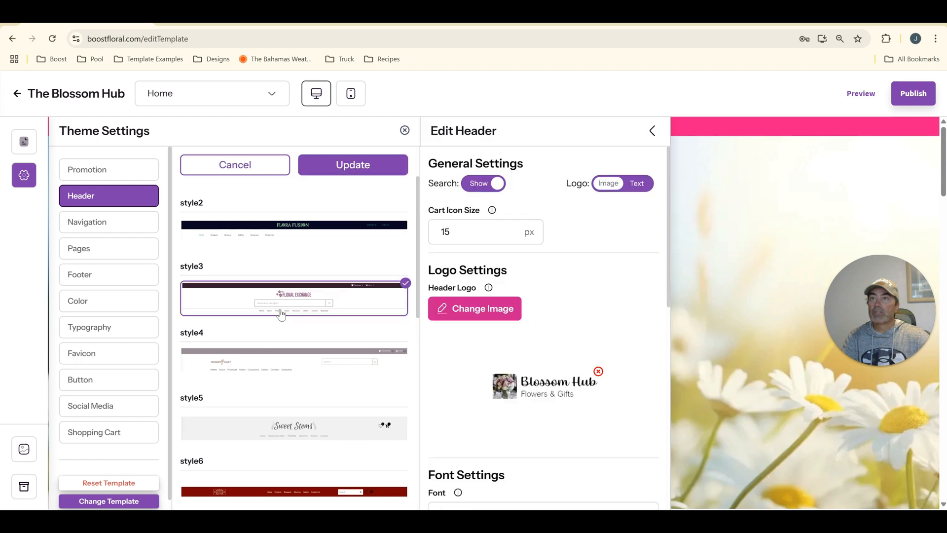
{"action": "left_click", "coordinate": [343, 166]}
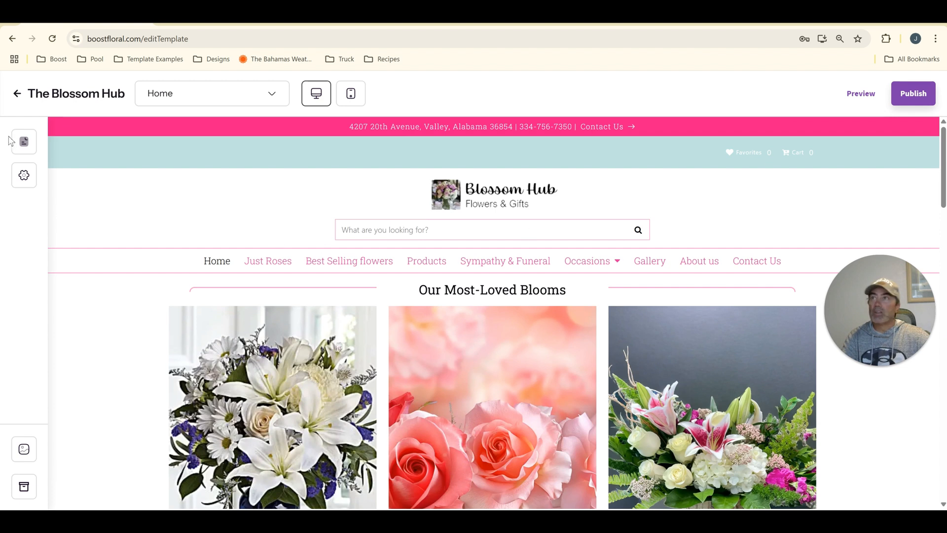
- Hide the search bar in the style3 header, save the update and close the theme settings
{"action": "left_click", "coordinate": [24, 174]}
{"action": "left_click", "coordinate": [105, 202]}
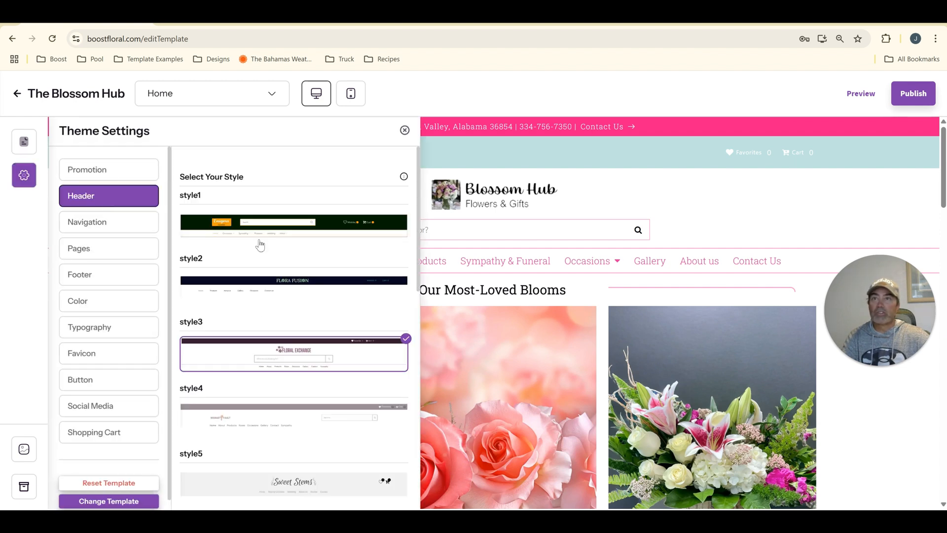
{"action": "left_click", "coordinate": [280, 365]}
{"action": "left_click", "coordinate": [487, 193]}
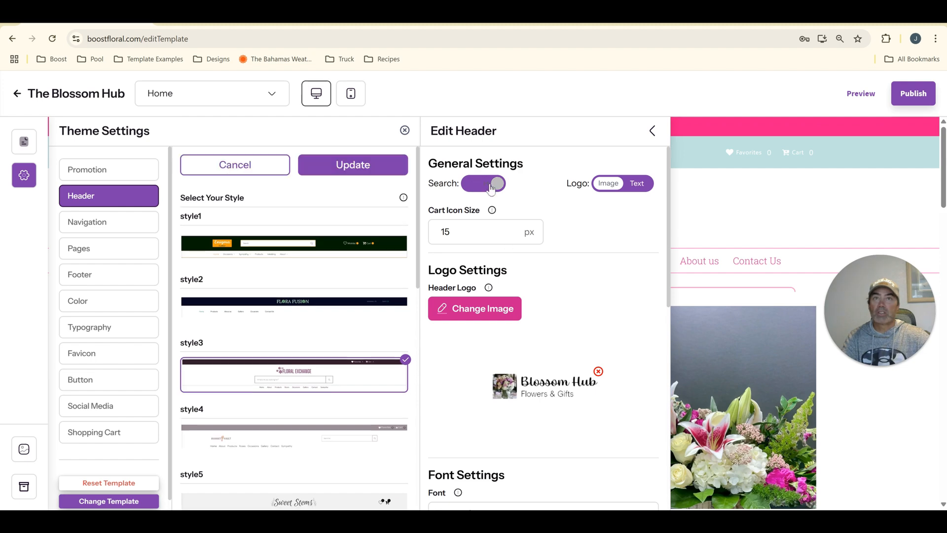
{"action": "left_click", "coordinate": [373, 171]}
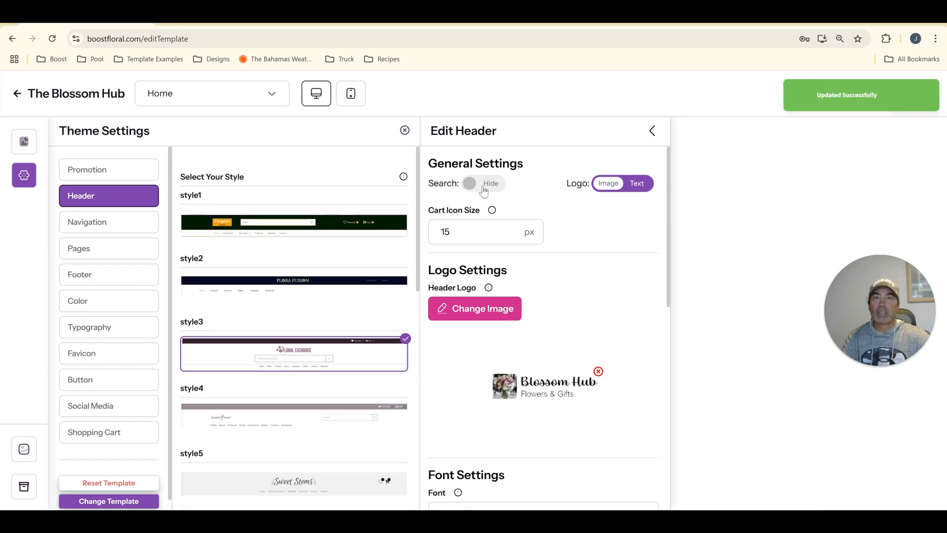
{"action": "left_click", "coordinate": [404, 130]}
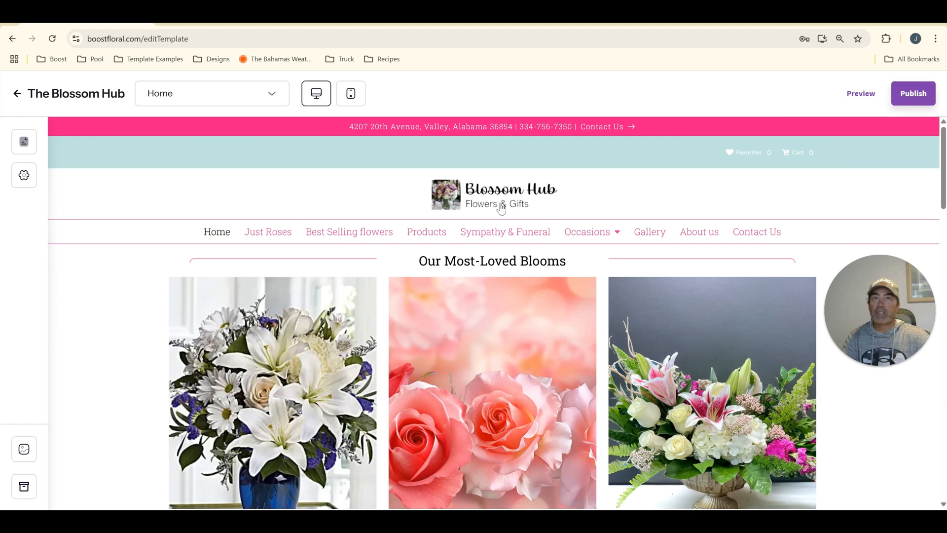
- Set the header's cart icon size to 22 px, save the update and close the theme settings
{"action": "left_click", "coordinate": [26, 175]}
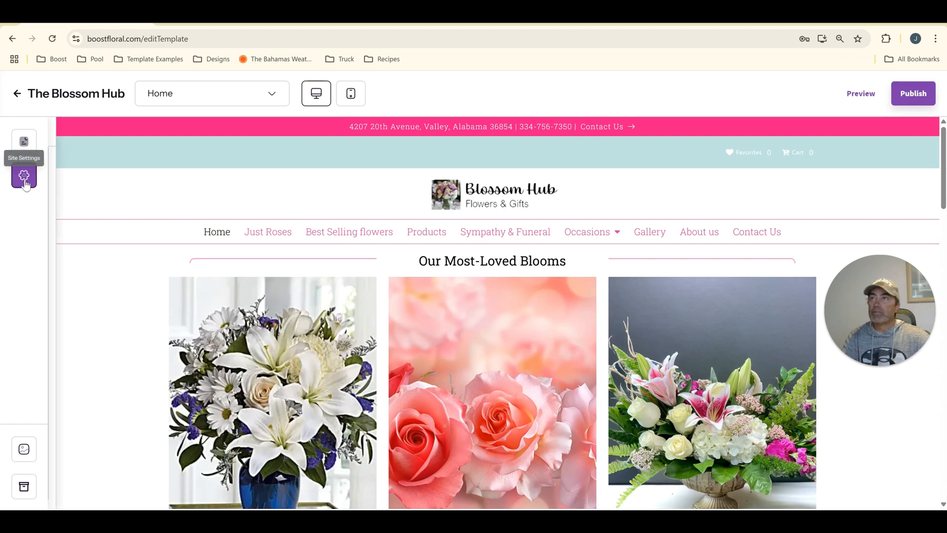
{"action": "left_click", "coordinate": [104, 200]}
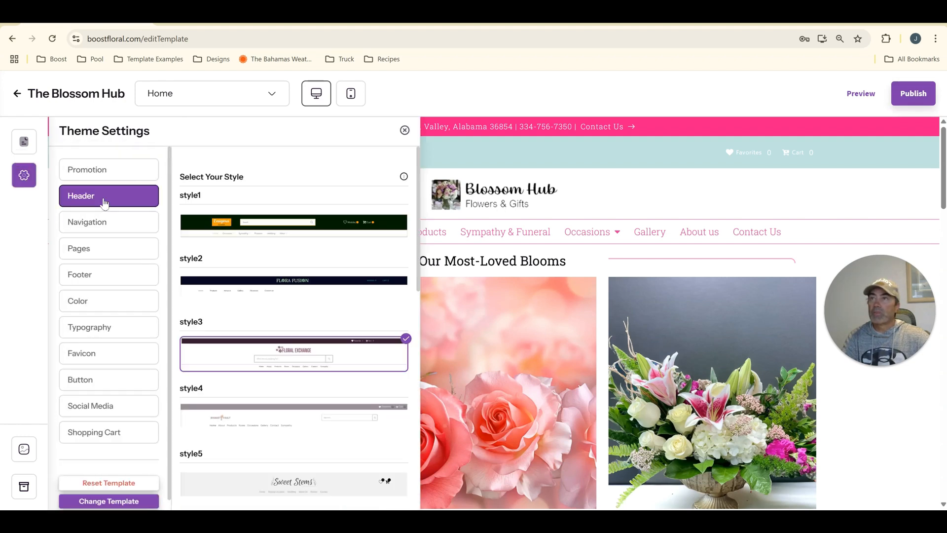
{"action": "left_click", "coordinate": [310, 353]}
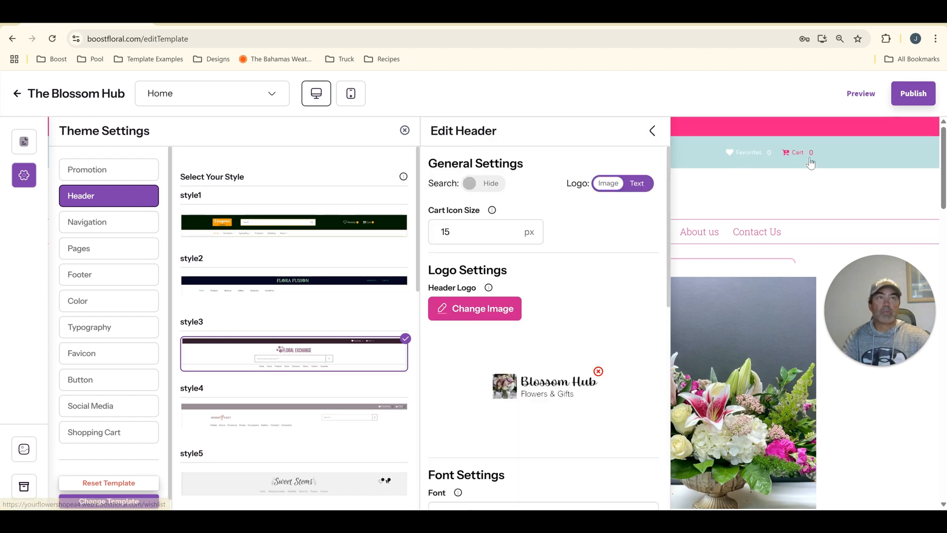
{"action": "left_click_drag", "start_coordinate": [459, 233], "coordinate": [438, 237]}
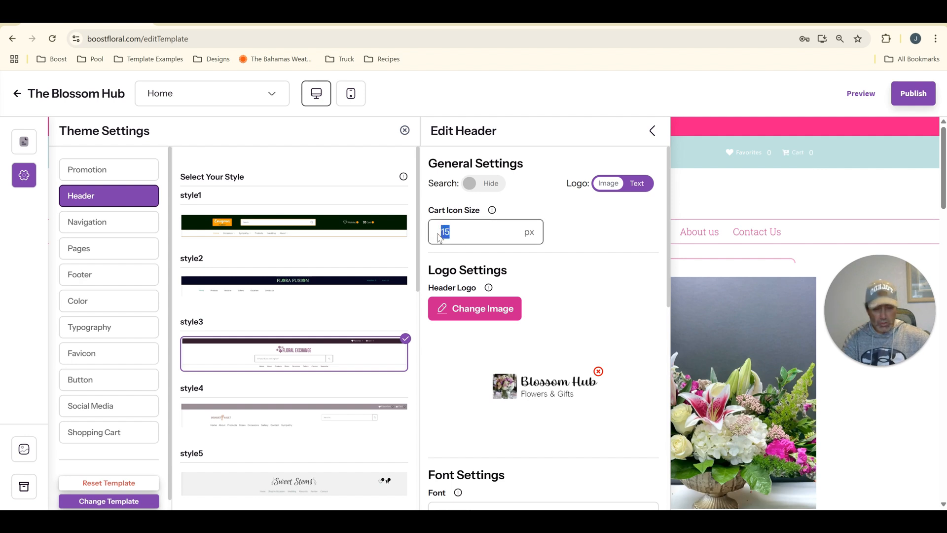
{"action": "type", "text": "22"}
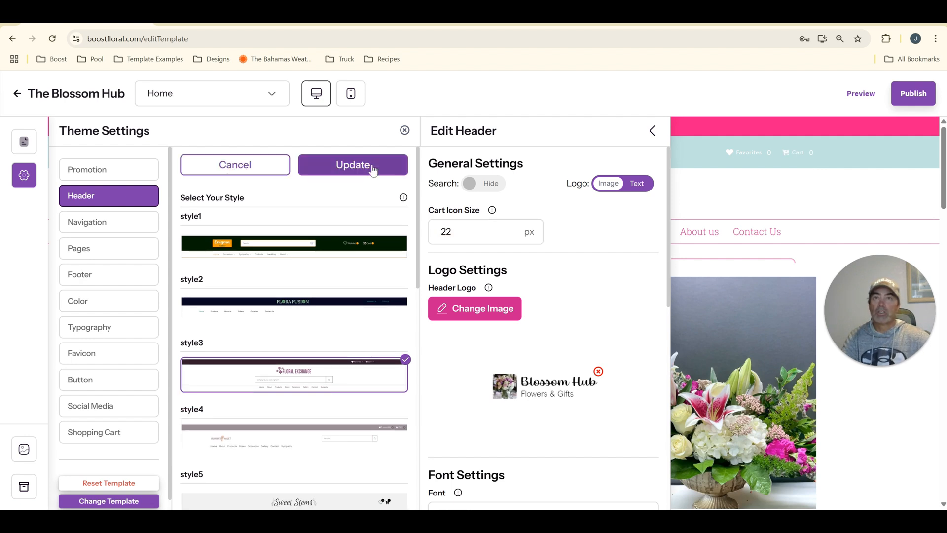
{"action": "left_click", "coordinate": [374, 166]}
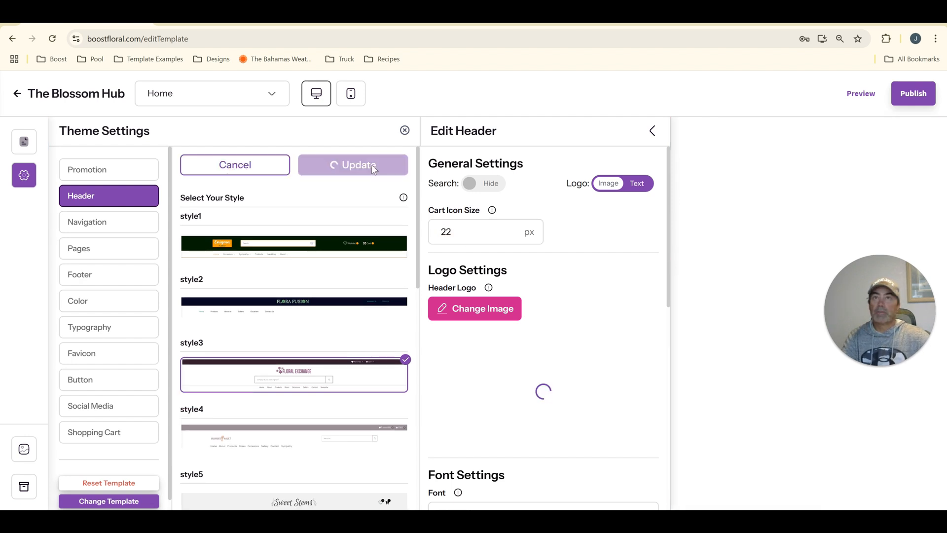
{"action": "left_click", "coordinate": [405, 131]}
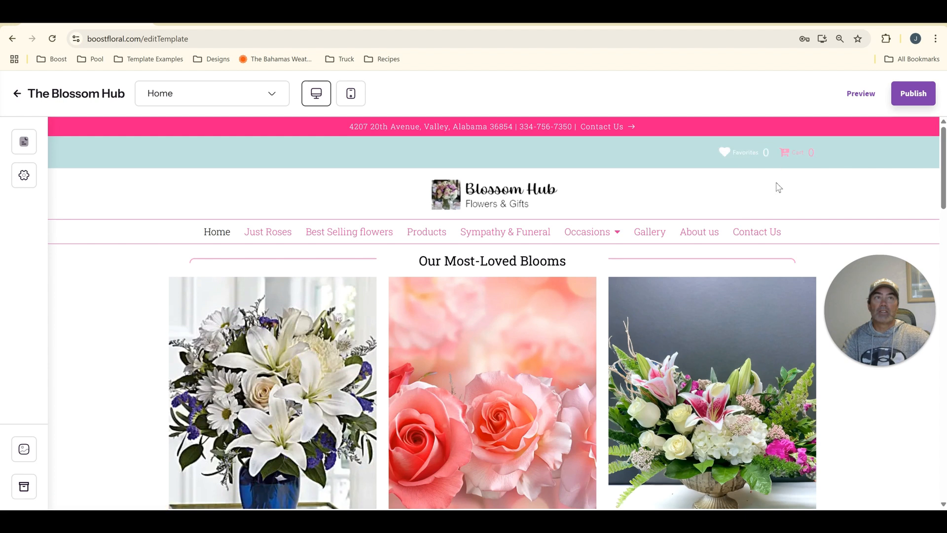
- Set the style3 header's cart icon hover color to #070707, save the update and close the theme settings
{"action": "left_click", "coordinate": [24, 142]}
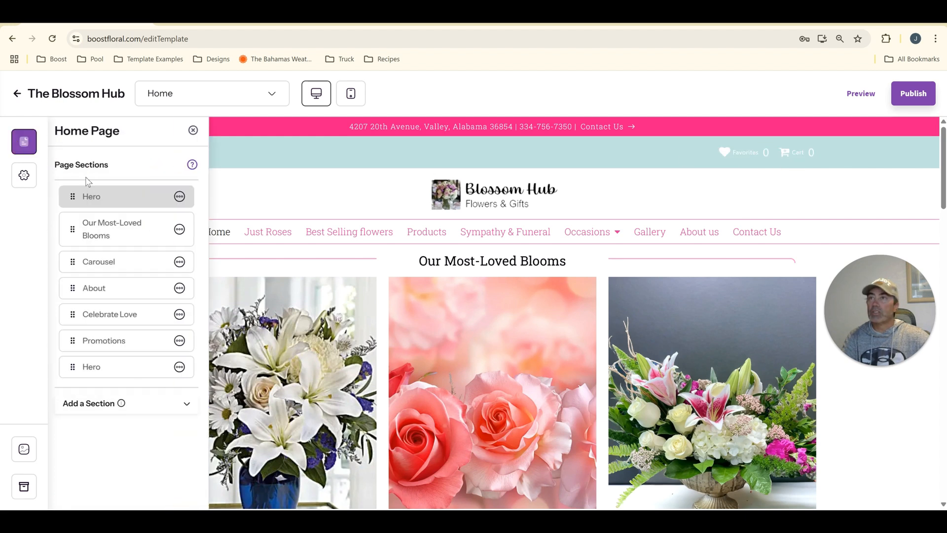
{"action": "left_click", "coordinate": [24, 175]}
{"action": "left_click", "coordinate": [98, 195]}
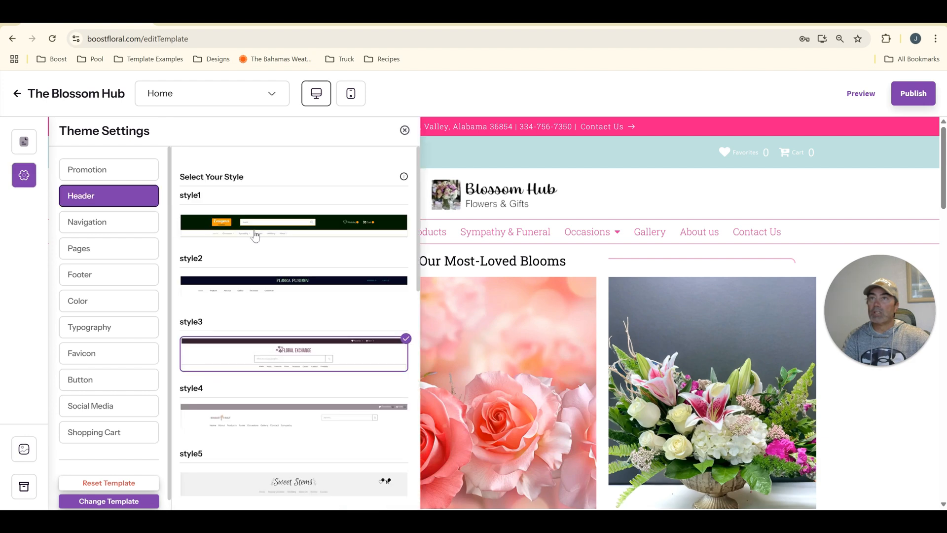
{"action": "left_click", "coordinate": [289, 352]}
{"action": "scroll", "coordinate": [551, 344], "scroll_direction": "down", "scroll_amount": 5}
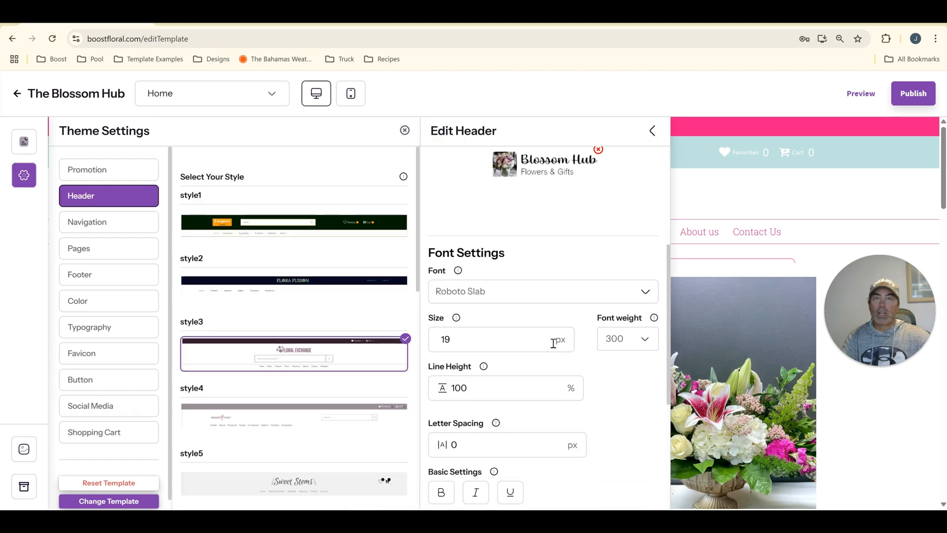
{"action": "scroll", "coordinate": [553, 344], "scroll_direction": "down", "scroll_amount": 5}
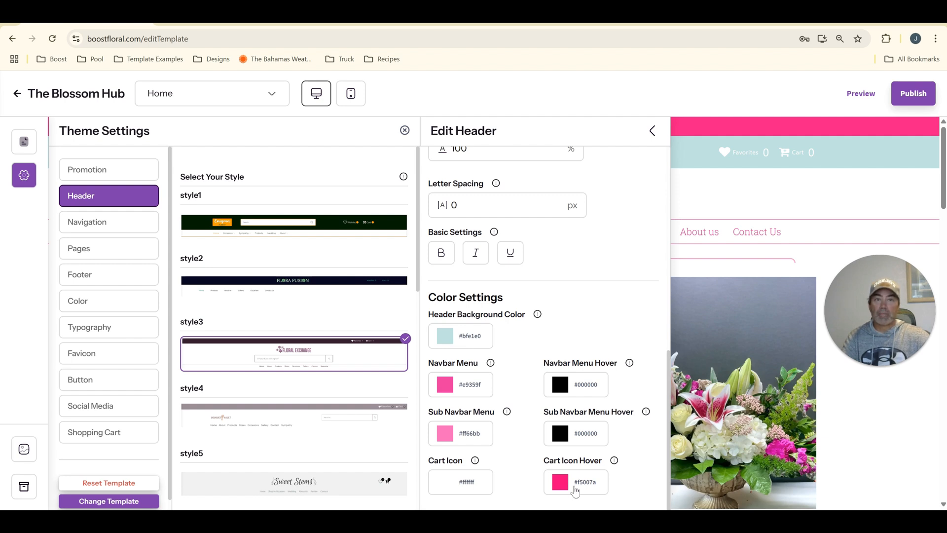
{"action": "left_click", "coordinate": [576, 491]}
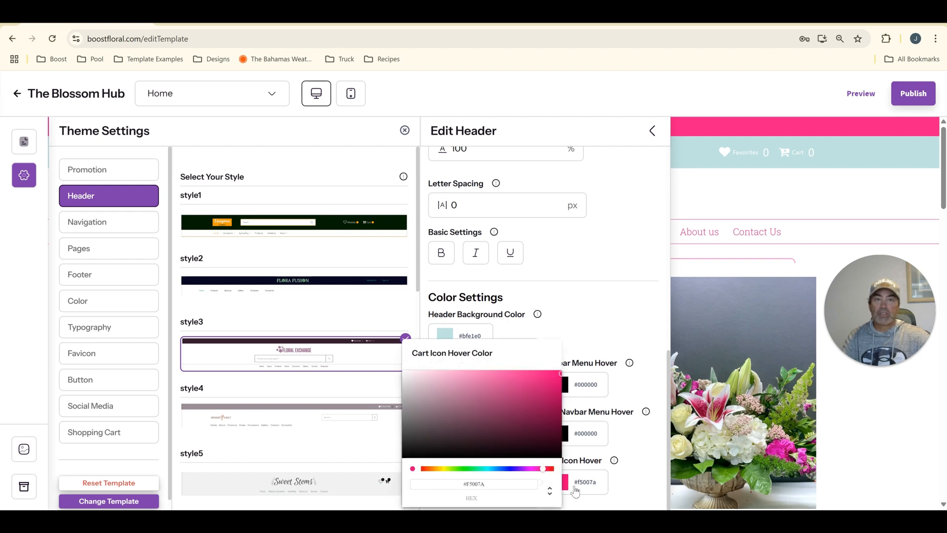
{"action": "left_click", "coordinate": [410, 447]}
{"action": "left_click_drag", "start_coordinate": [413, 457], "coordinate": [405, 461]}
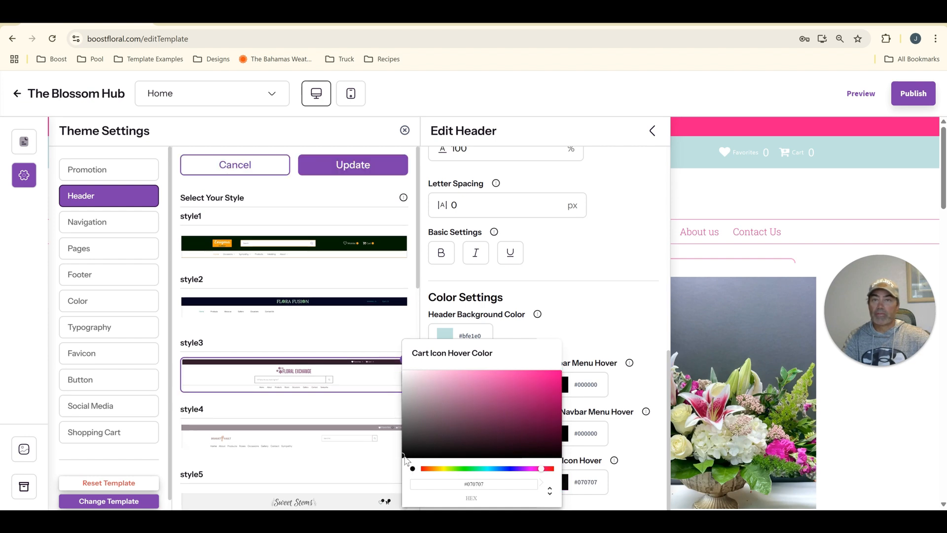
{"action": "left_click", "coordinate": [364, 166]}
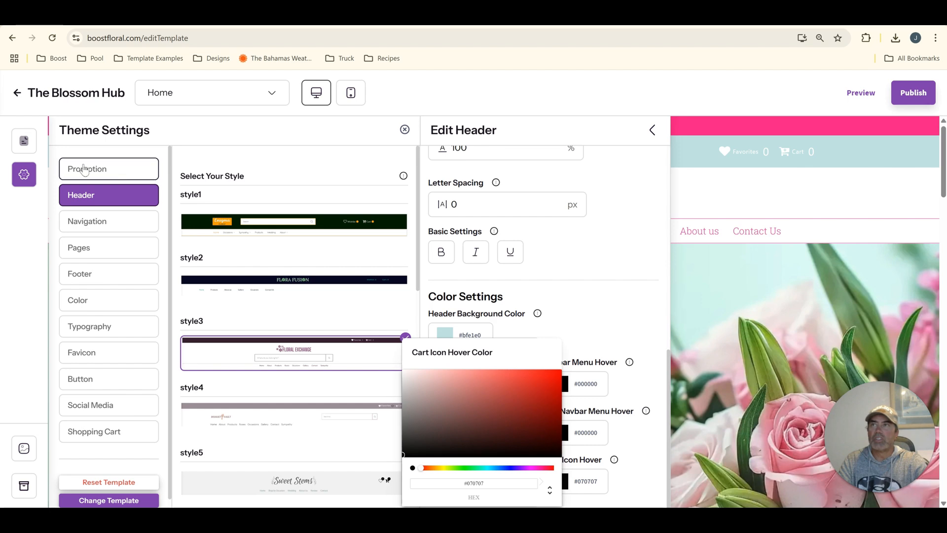
{"action": "left_click", "coordinate": [24, 141]}
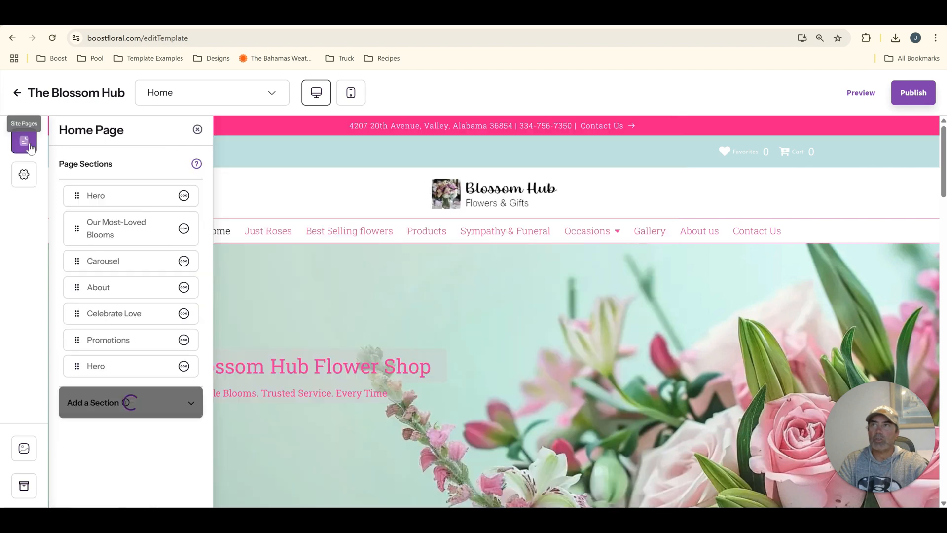
{"action": "left_click", "coordinate": [198, 130]}
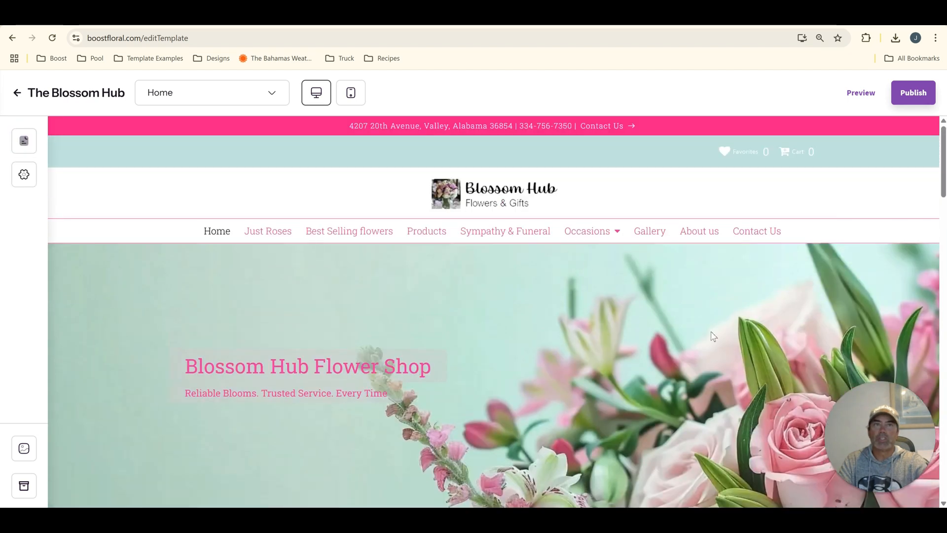
- Browse the styles of the home page's first Hero section, choose Style4 and expand the Blossom Hub Flower Shop slide
{"action": "scroll", "coordinate": [589, 407], "scroll_direction": "down", "scroll_amount": 2}
{"action": "scroll", "coordinate": [591, 411], "scroll_direction": "up", "scroll_amount": 2}
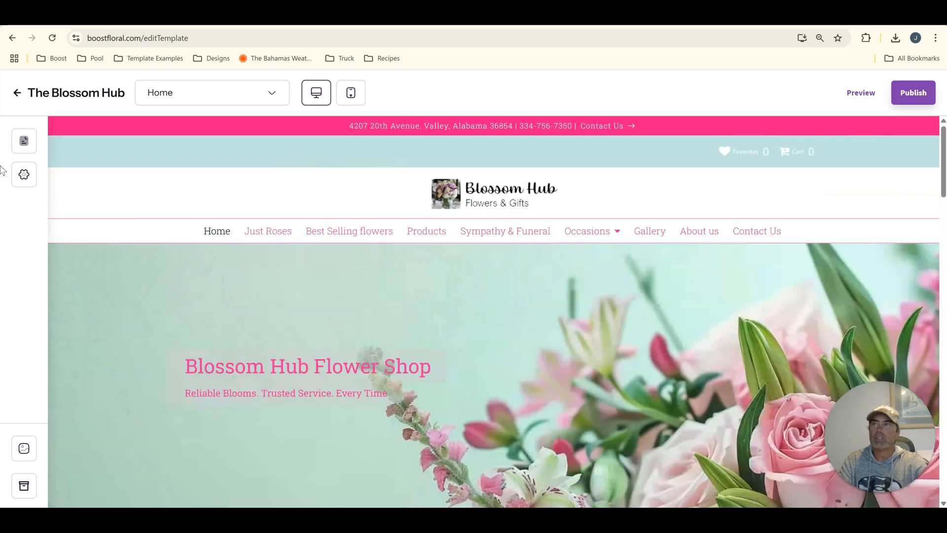
{"action": "left_click", "coordinate": [24, 142]}
{"action": "left_click", "coordinate": [110, 195]}
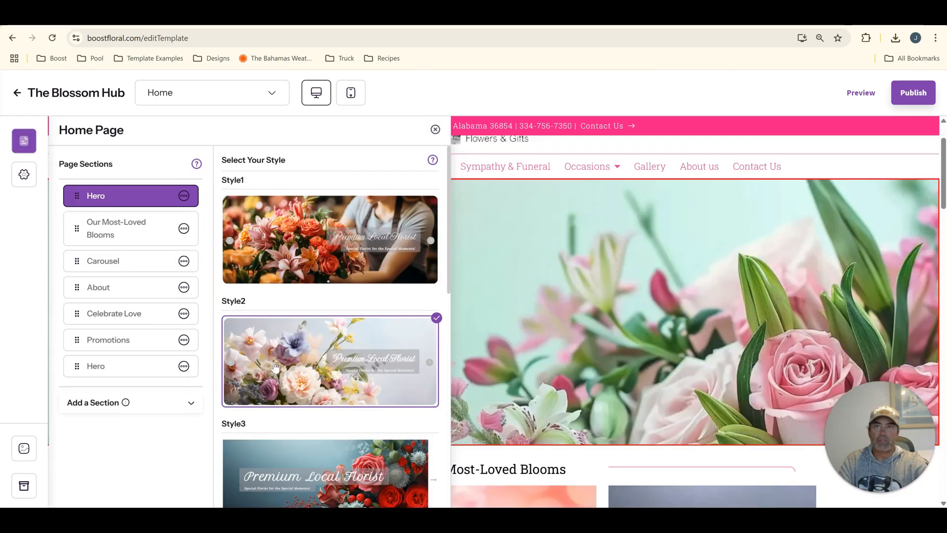
{"action": "scroll", "coordinate": [353, 325], "scroll_direction": "down", "scroll_amount": 2}
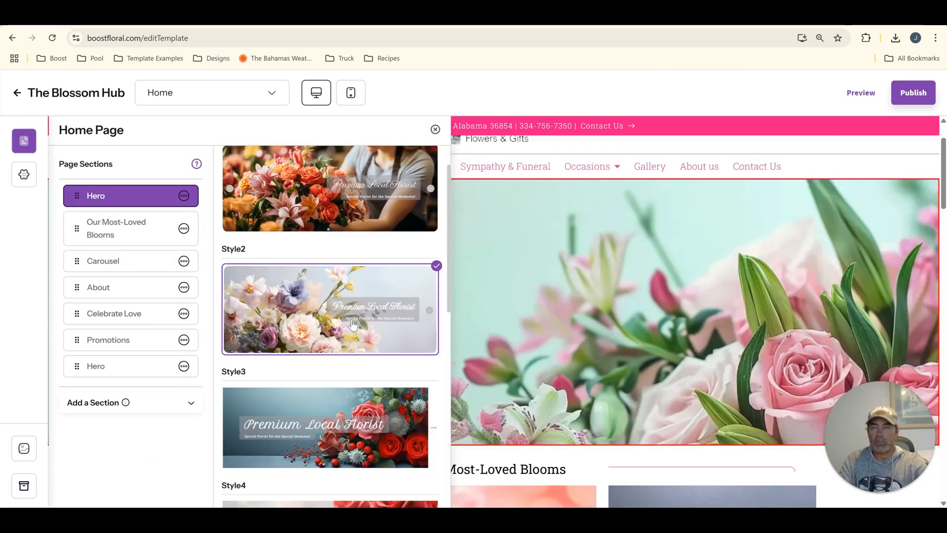
{"action": "scroll", "coordinate": [353, 325], "scroll_direction": "up", "scroll_amount": 2}
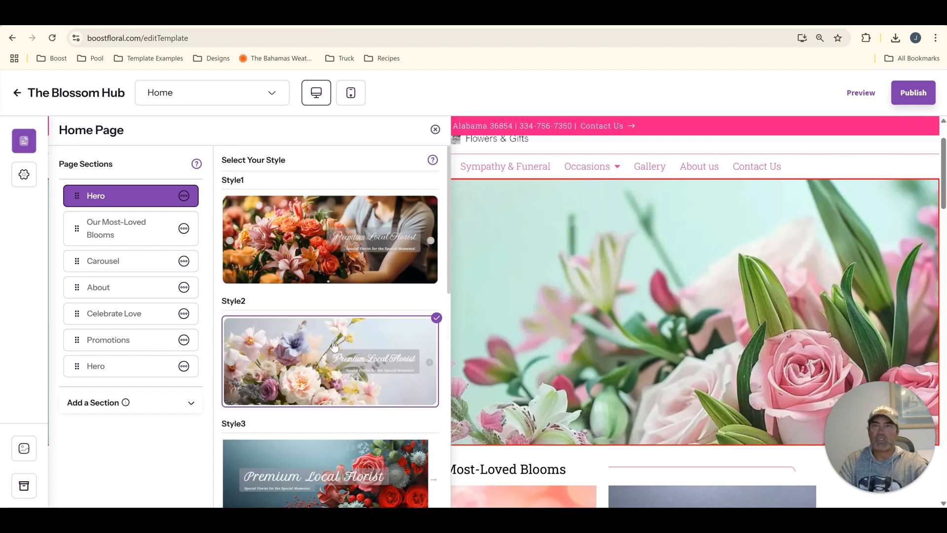
{"action": "scroll", "coordinate": [333, 346], "scroll_direction": "down", "scroll_amount": 5}
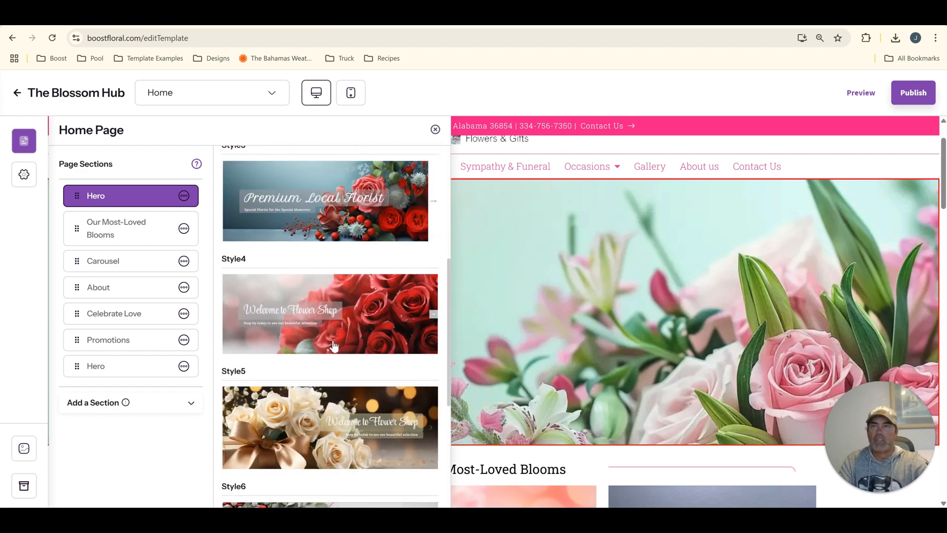
{"action": "scroll", "coordinate": [333, 345], "scroll_direction": "down", "scroll_amount": 1}
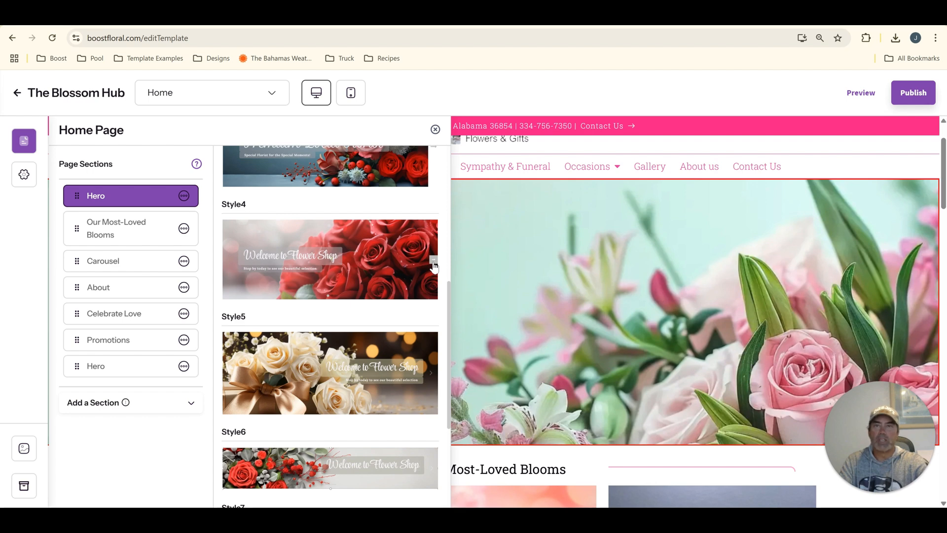
{"action": "scroll", "coordinate": [434, 267], "scroll_direction": "down", "scroll_amount": 1}
{"action": "left_click", "coordinate": [360, 224]}
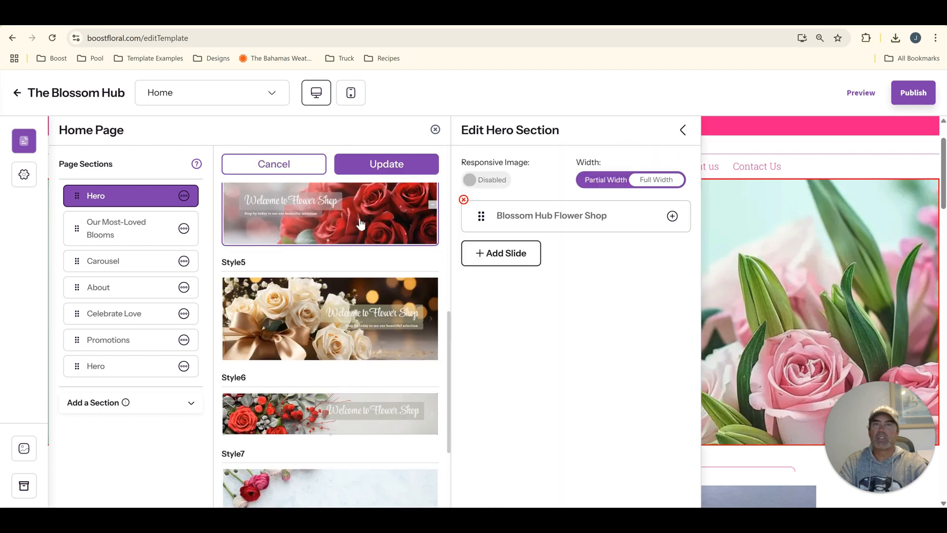
{"action": "left_click", "coordinate": [588, 216]}
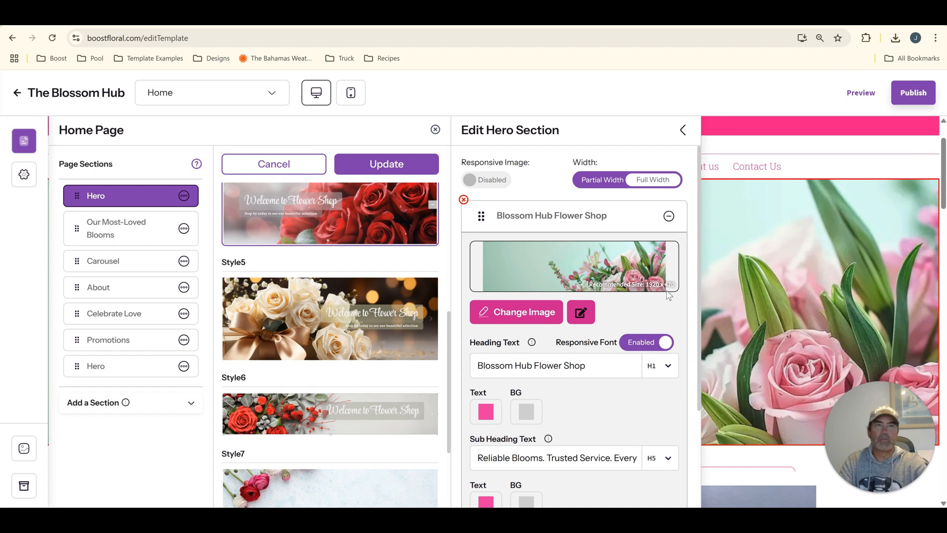
- Try Style5 for the first Hero section, switch it to Style6, save the update and close the section list
{"action": "scroll", "coordinate": [421, 288], "scroll_direction": "up", "scroll_amount": 2}
{"action": "scroll", "coordinate": [379, 272], "scroll_direction": "down", "scroll_amount": 3}
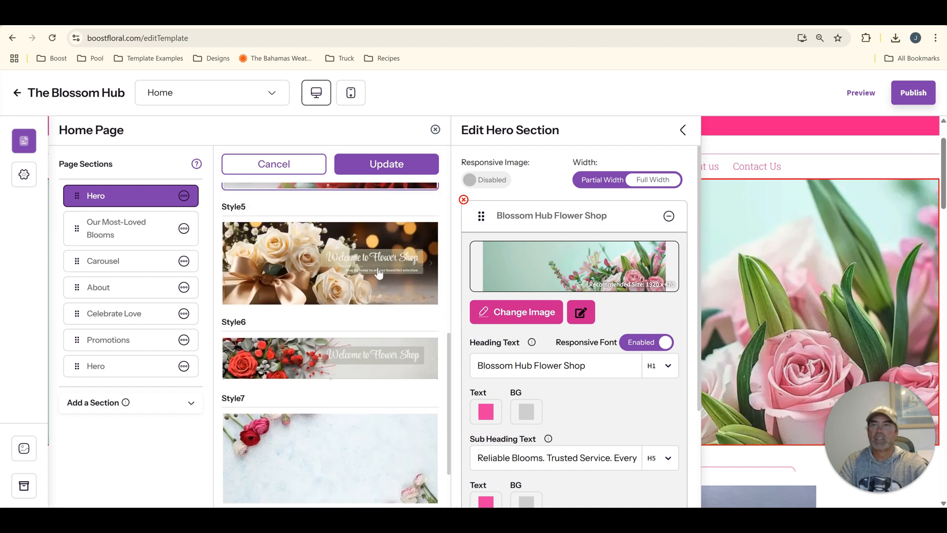
{"action": "left_click", "coordinate": [378, 273]}
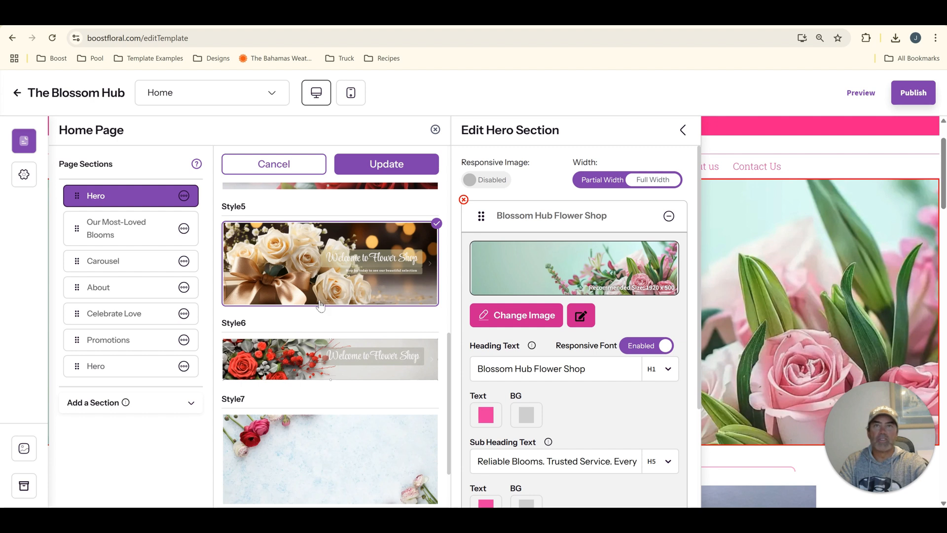
{"action": "scroll", "coordinate": [321, 306], "scroll_direction": "down", "scroll_amount": 2}
{"action": "left_click", "coordinate": [342, 279]}
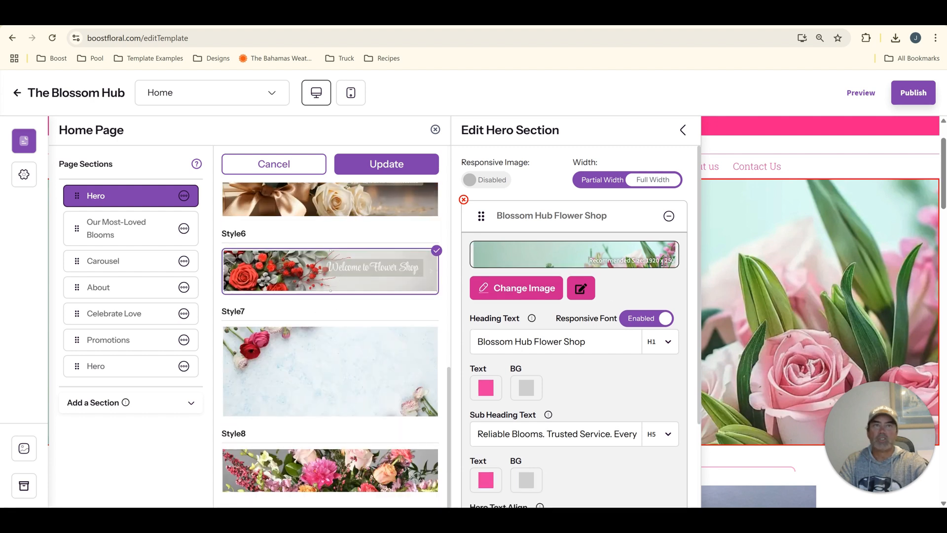
{"action": "left_click", "coordinate": [394, 170]}
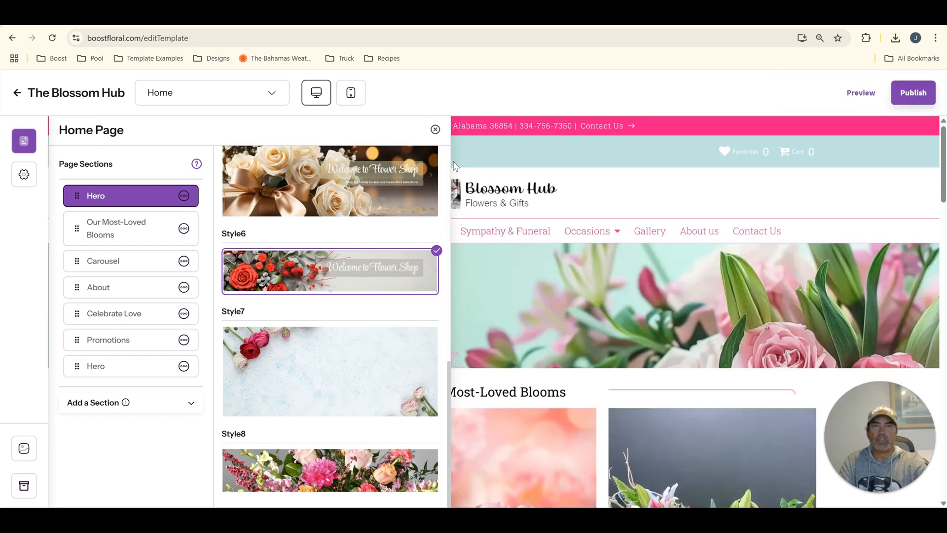
{"action": "left_click", "coordinate": [435, 129]}
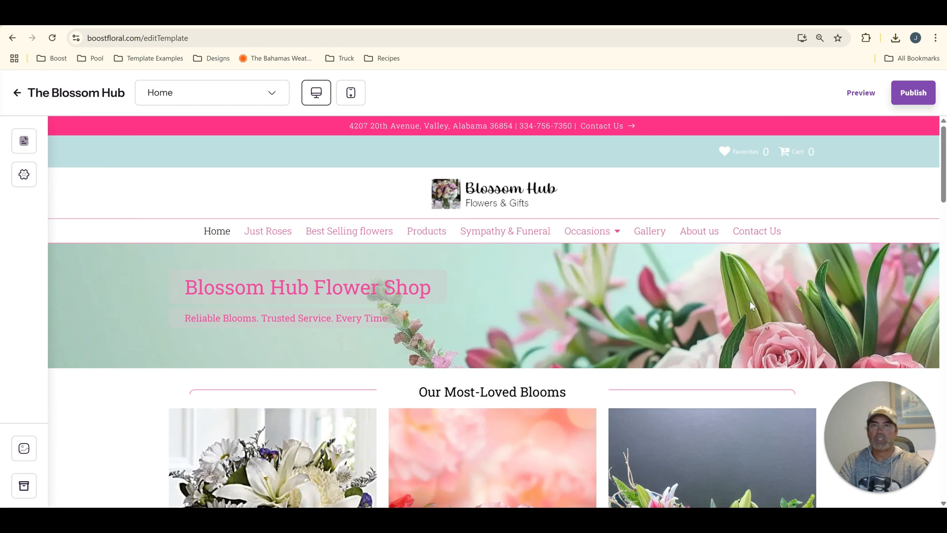
- Change the first Hero section of the home page to Style7, save the update and close the section list
{"action": "left_click", "coordinate": [24, 140]}
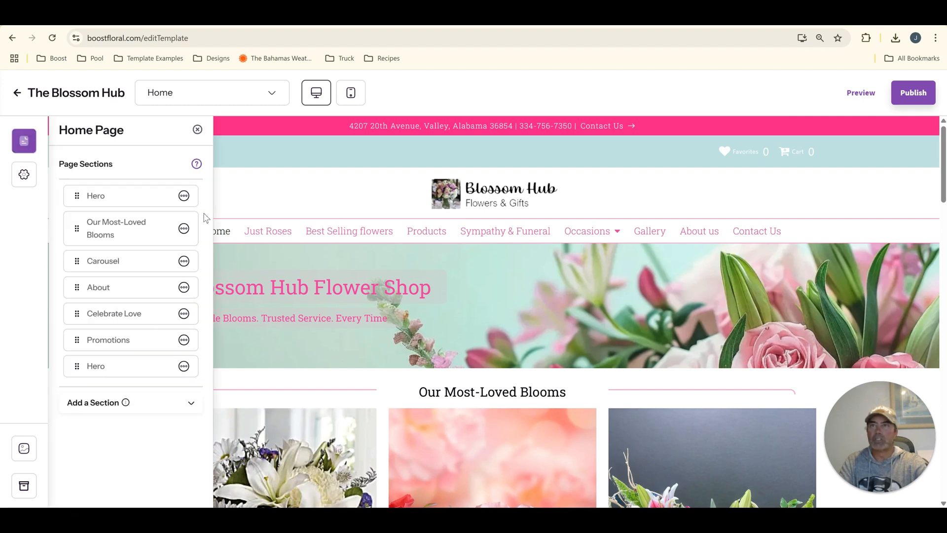
{"action": "left_click", "coordinate": [141, 197]}
{"action": "scroll", "coordinate": [349, 277], "scroll_direction": "down", "scroll_amount": 10}
{"action": "left_click", "coordinate": [356, 384]}
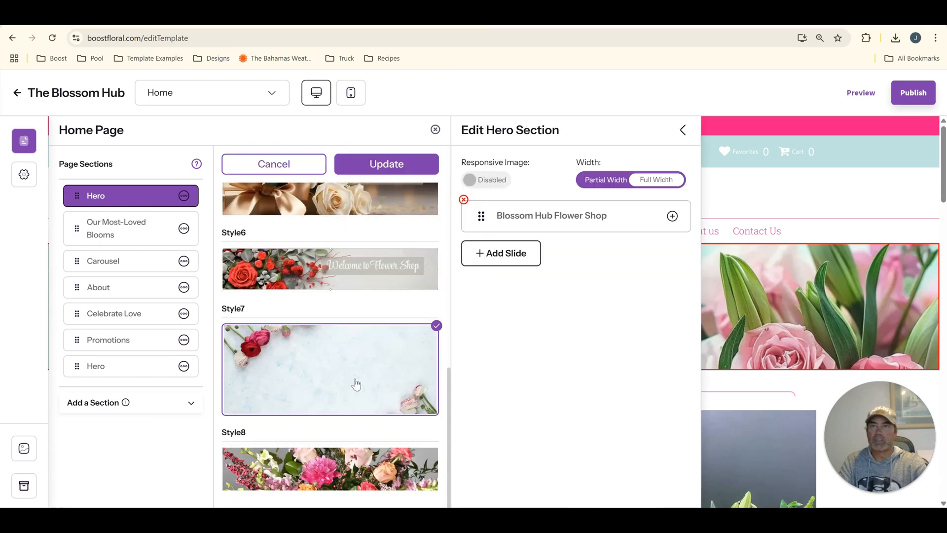
{"action": "left_click", "coordinate": [401, 165]}
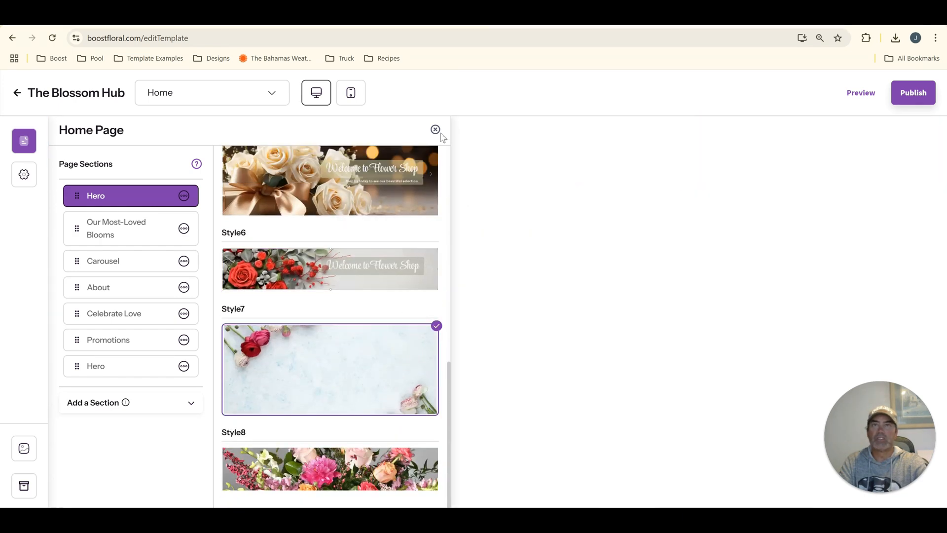
{"action": "left_click", "coordinate": [436, 130]}
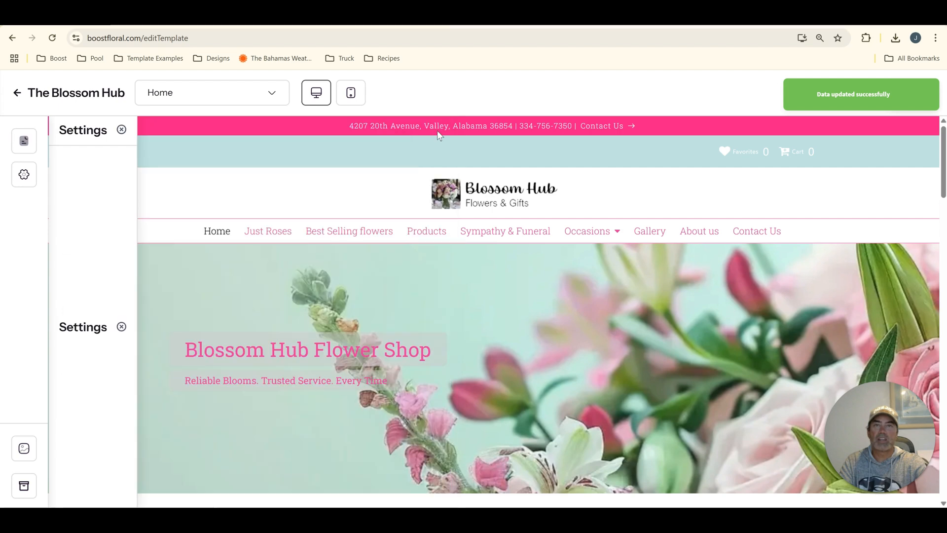
- Examine how the Hero image and its text fill the upper part of the home page above Our Most-Loved Blooms
{"action": "scroll", "coordinate": [769, 402], "scroll_direction": "down", "scroll_amount": 7}
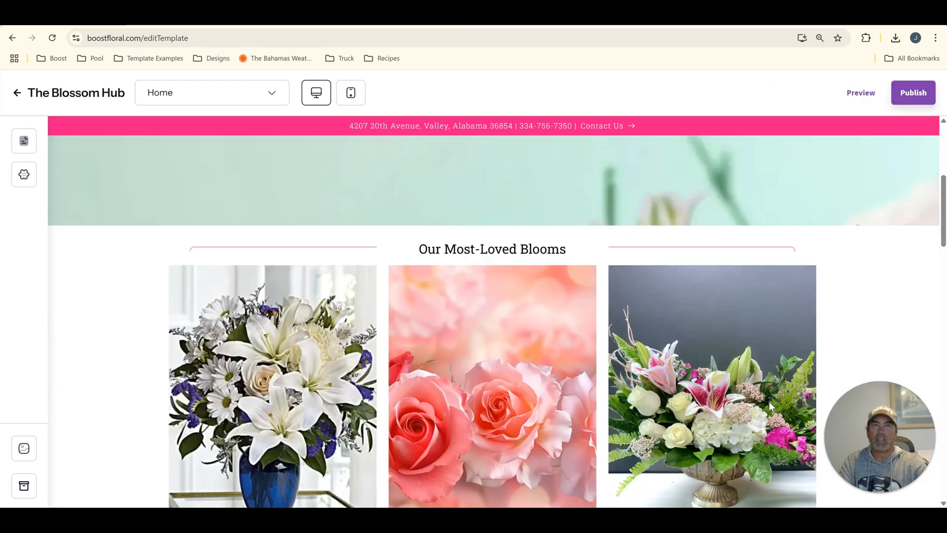
{"action": "scroll", "coordinate": [768, 402], "scroll_direction": "up", "scroll_amount": 7}
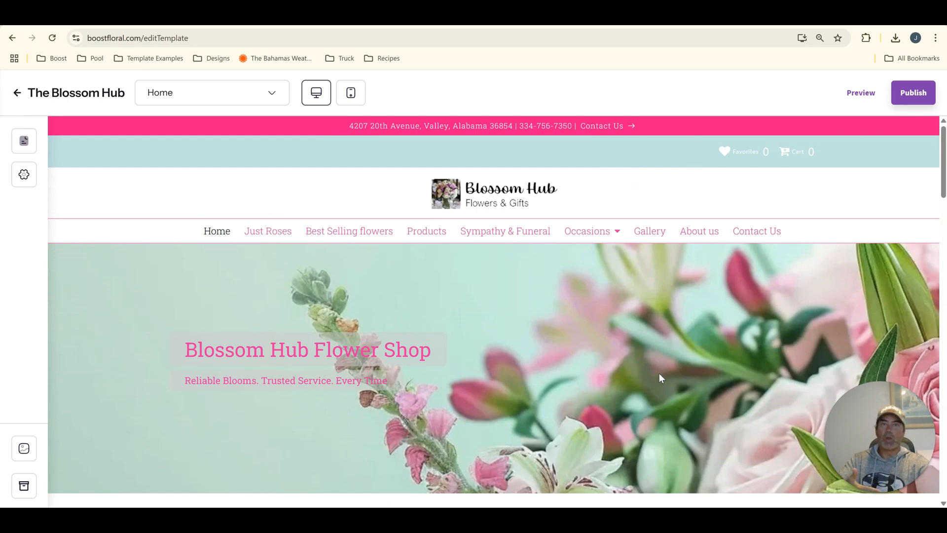
{"action": "scroll", "coordinate": [660, 375], "scroll_direction": "down", "scroll_amount": 3}
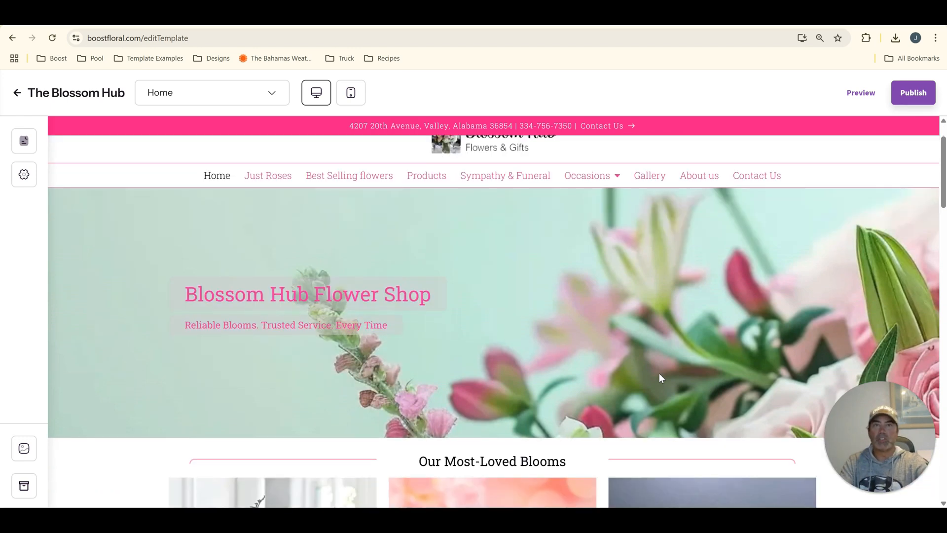
{"action": "scroll", "coordinate": [660, 377], "scroll_direction": "up", "scroll_amount": 3}
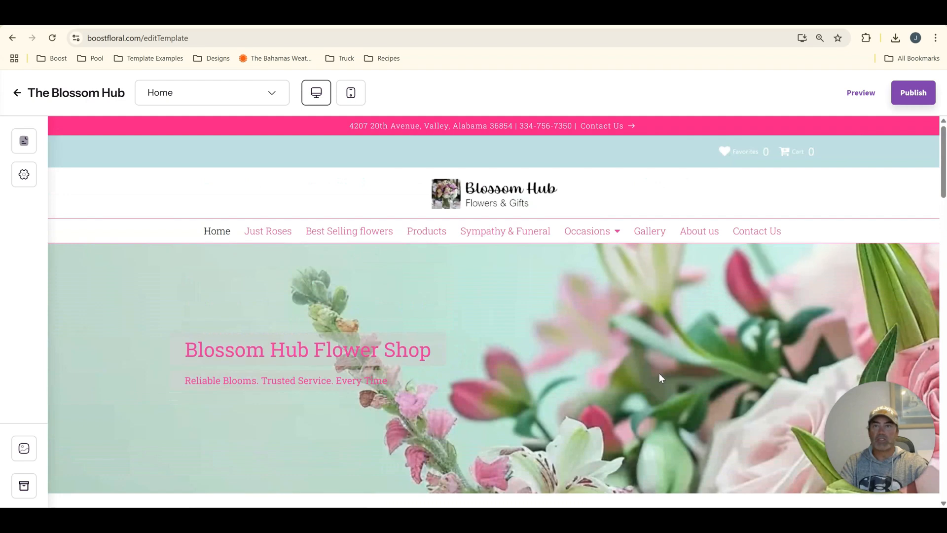
{"action": "scroll", "coordinate": [564, 356], "scroll_direction": "down", "scroll_amount": 2}
{"action": "scroll", "coordinate": [563, 356], "scroll_direction": "up", "scroll_amount": 2}
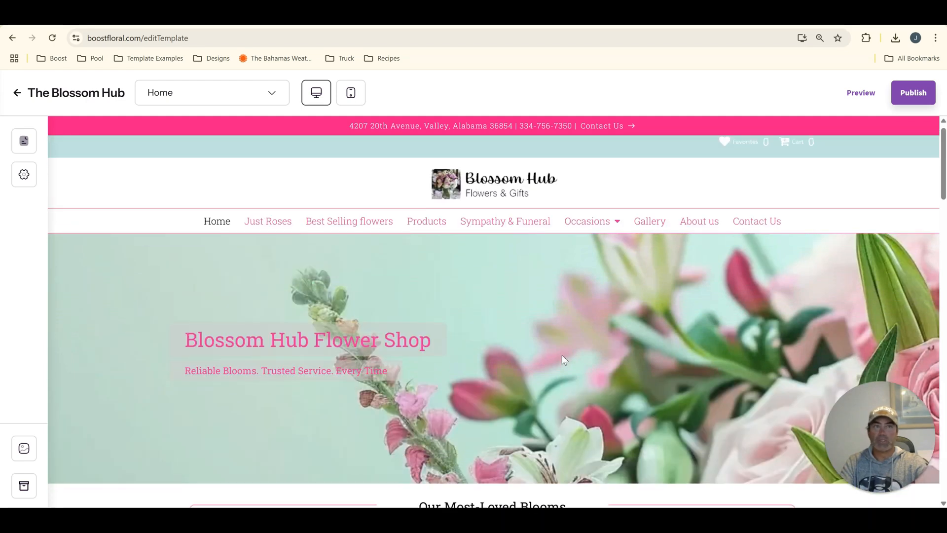
{"action": "scroll", "coordinate": [563, 359], "scroll_direction": "down", "scroll_amount": 4}
{"action": "scroll", "coordinate": [564, 358], "scroll_direction": "up", "scroll_amount": 5}
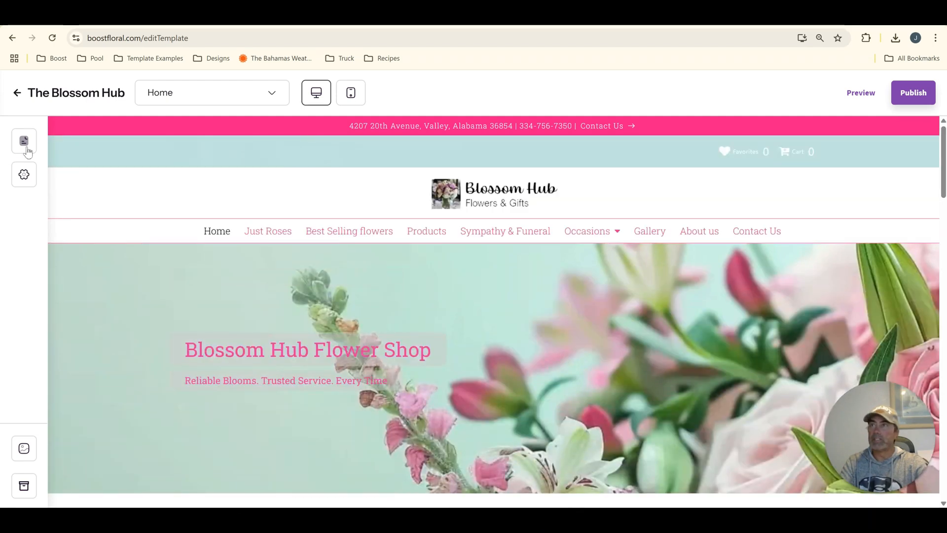
- Open the Blossom Hub Flower Shop slide's image in the first Hero section's Style7 for resizing and adjusting
{"action": "left_click", "coordinate": [25, 143]}
{"action": "left_click", "coordinate": [118, 196]}
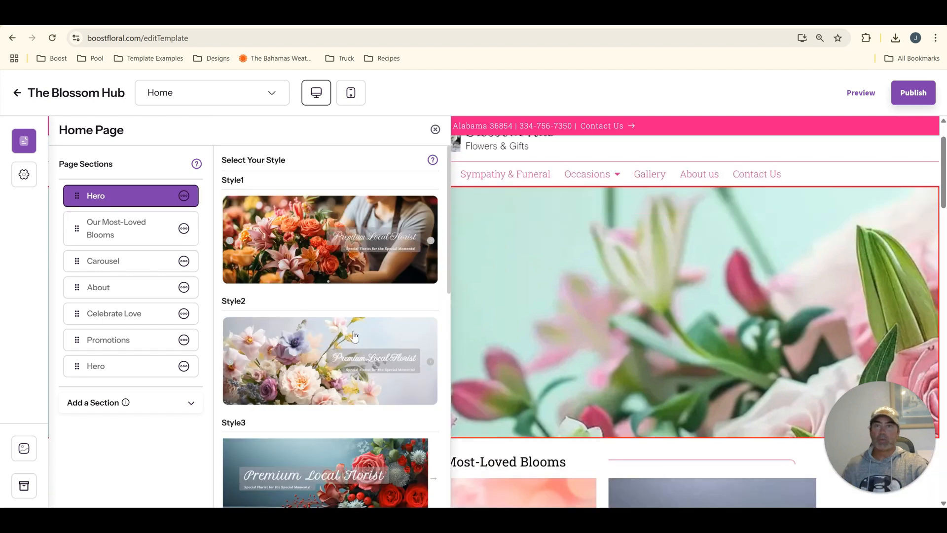
{"action": "scroll", "coordinate": [345, 375], "scroll_direction": "down", "scroll_amount": 10}
{"action": "left_click", "coordinate": [348, 417]}
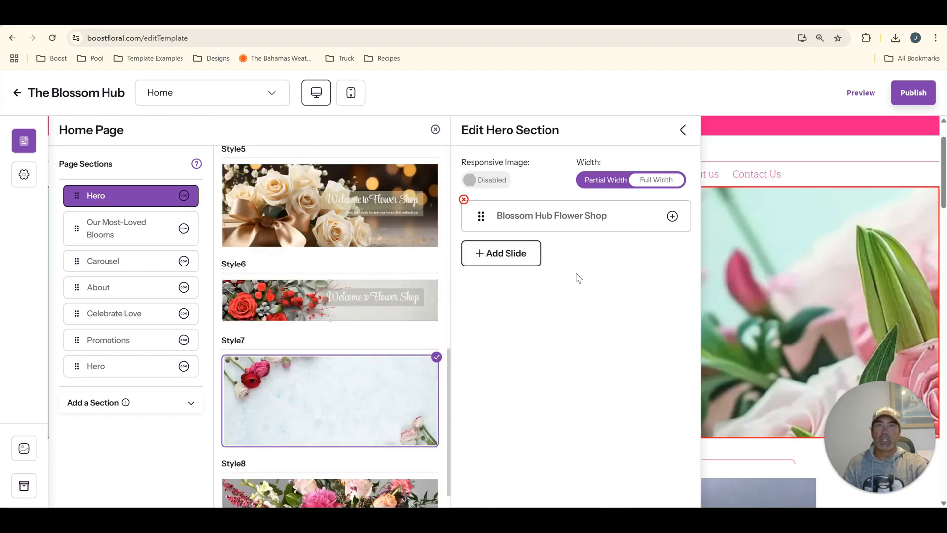
{"action": "left_click", "coordinate": [608, 231]}
{"action": "left_click", "coordinate": [583, 378]}
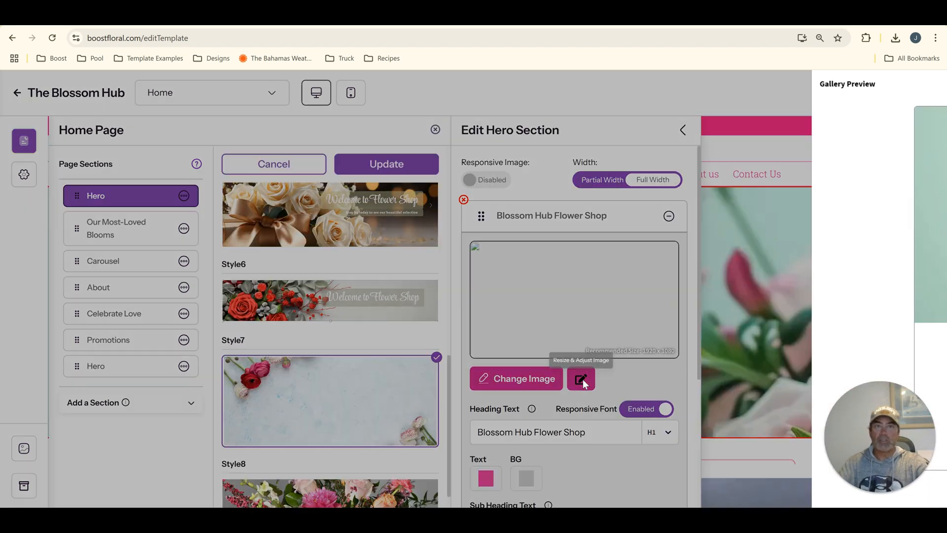
- Rescale and reposition the hero image so it starts at the frame's left edge and spans nearly its full width
{"action": "left_click_drag", "start_coordinate": [598, 210], "coordinate": [587, 270]}
{"action": "scroll", "coordinate": [587, 270], "scroll_direction": "up", "scroll_amount": 2}
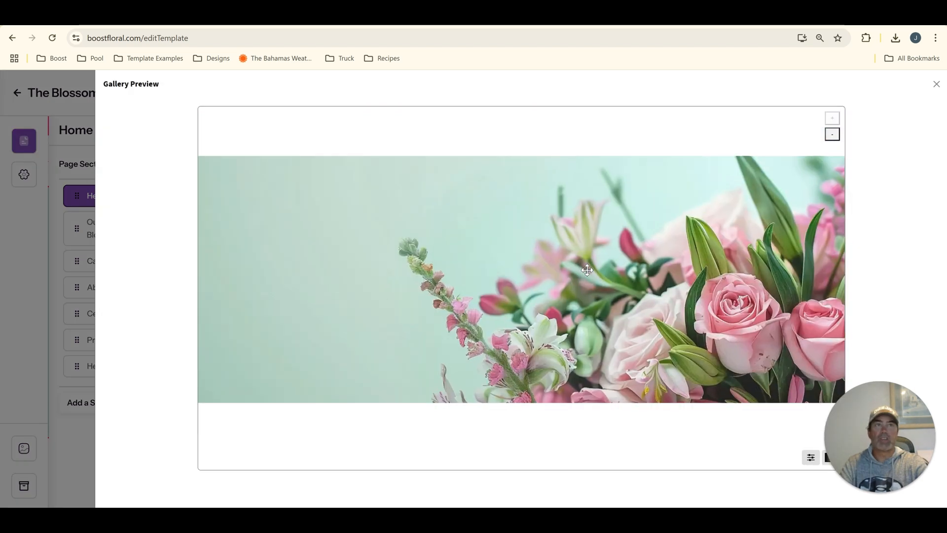
{"action": "scroll", "coordinate": [642, 286], "scroll_direction": "down", "scroll_amount": 3}
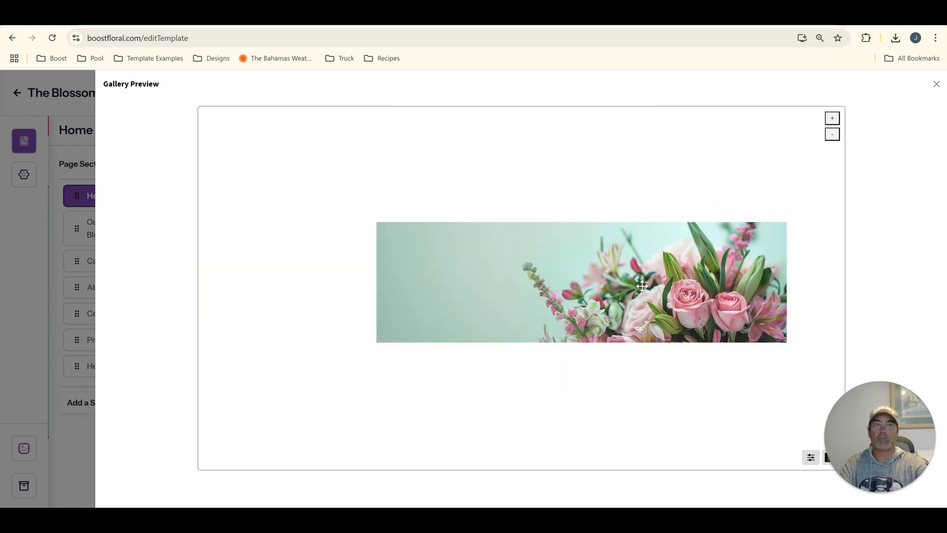
{"action": "left_click_drag", "start_coordinate": [642, 286], "coordinate": [546, 285]}
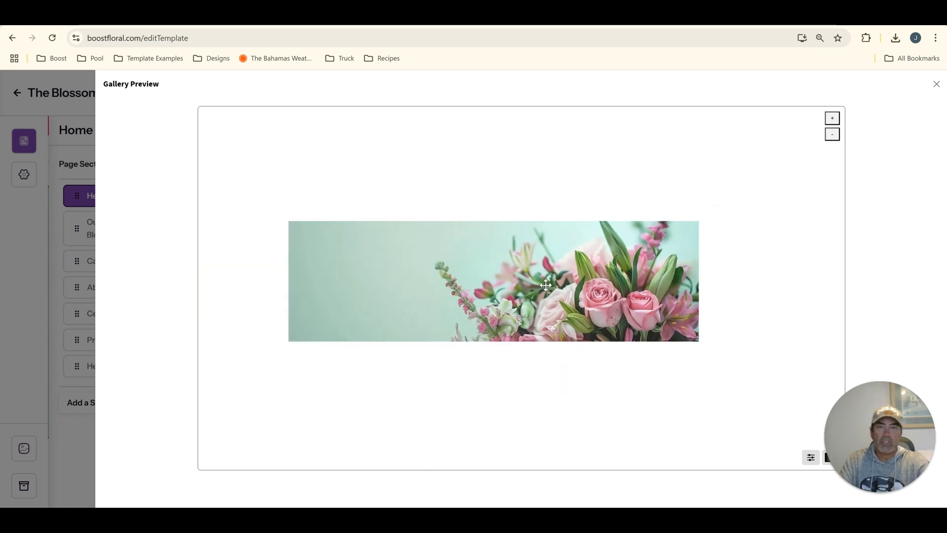
{"action": "scroll", "coordinate": [545, 285], "scroll_direction": "up", "scroll_amount": 2}
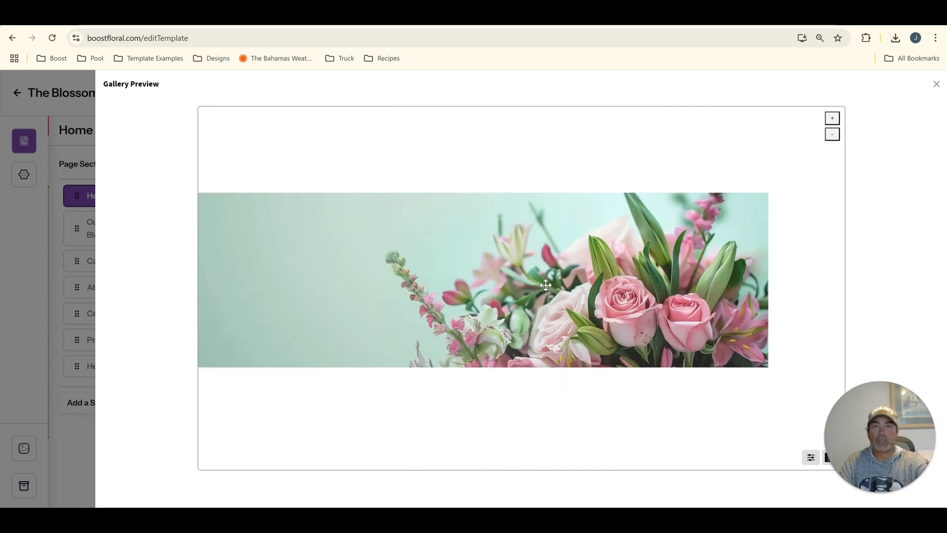
{"action": "left_click_drag", "start_coordinate": [545, 285], "coordinate": [570, 287]}
{"action": "scroll", "coordinate": [570, 287], "scroll_direction": "up", "scroll_amount": 1}
{"action": "scroll", "coordinate": [570, 287], "scroll_direction": "down", "scroll_amount": 1}
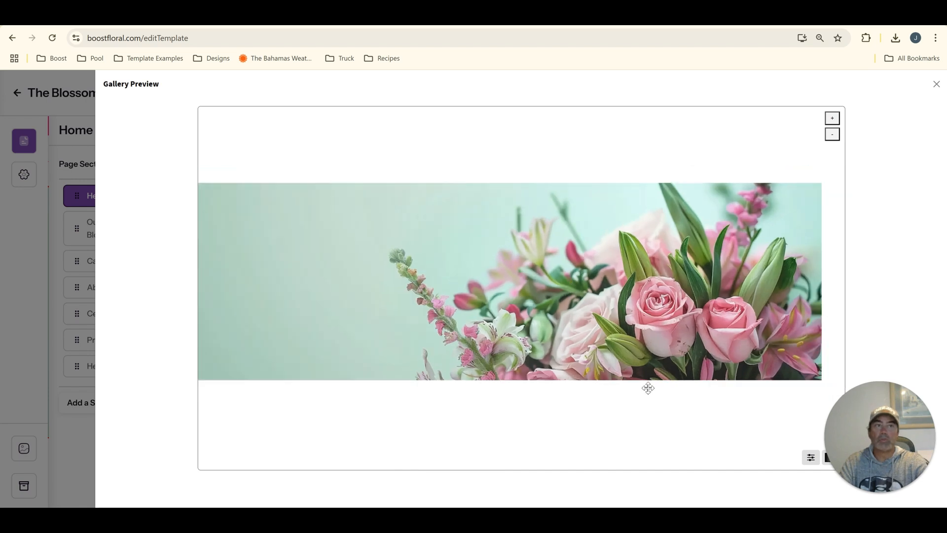
- Fade the hero image to a little over half opacity, save the update and close the section list
{"action": "left_click", "coordinate": [811, 458]}
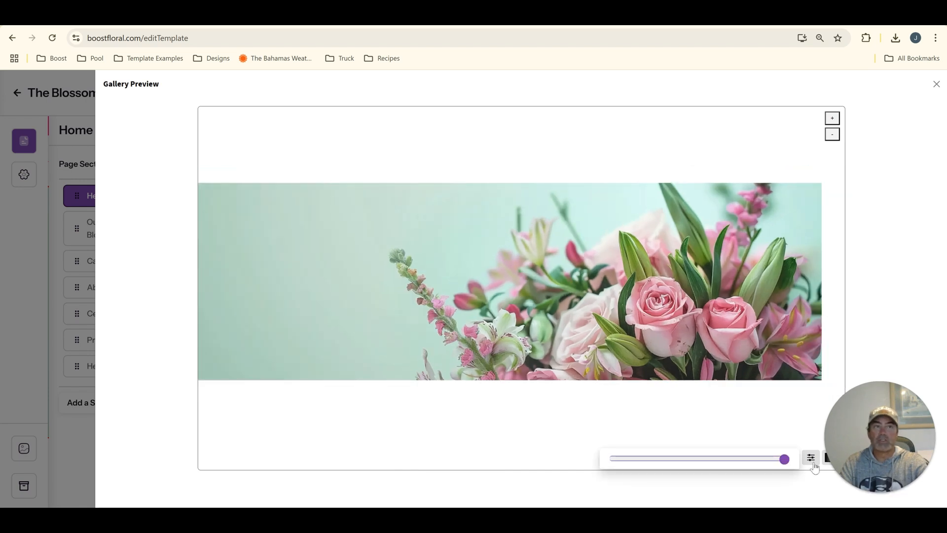
{"action": "left_click_drag", "start_coordinate": [785, 462], "coordinate": [715, 461]}
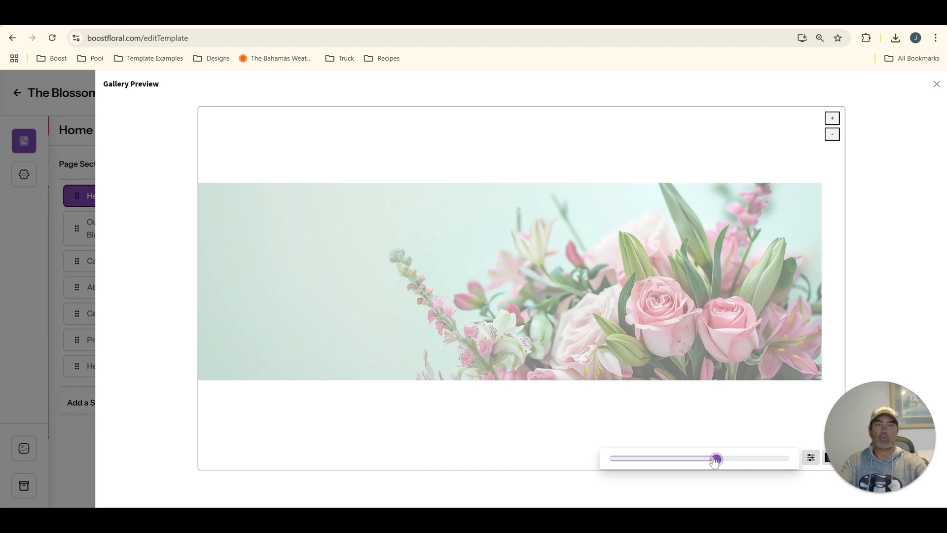
{"action": "left_click", "coordinate": [937, 85]}
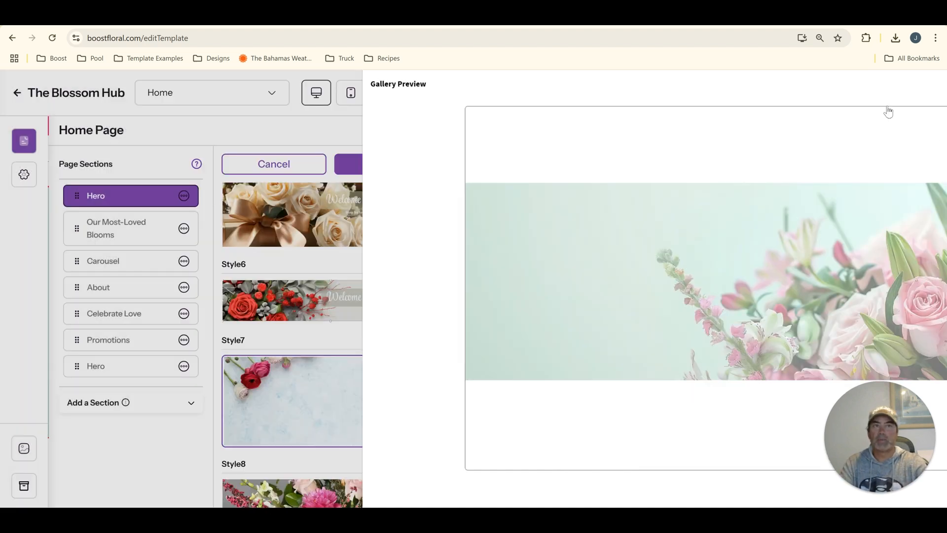
{"action": "left_click", "coordinate": [391, 164]}
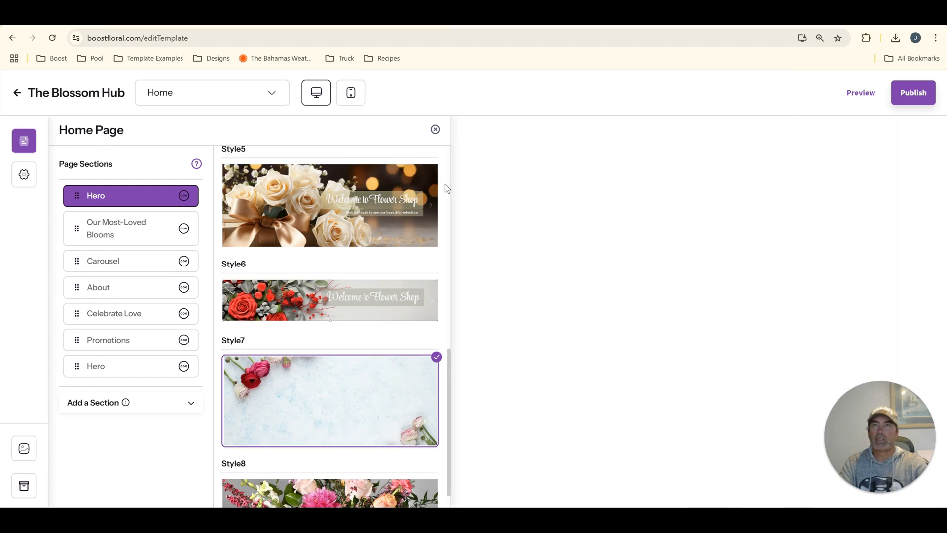
{"action": "left_click", "coordinate": [436, 129]}
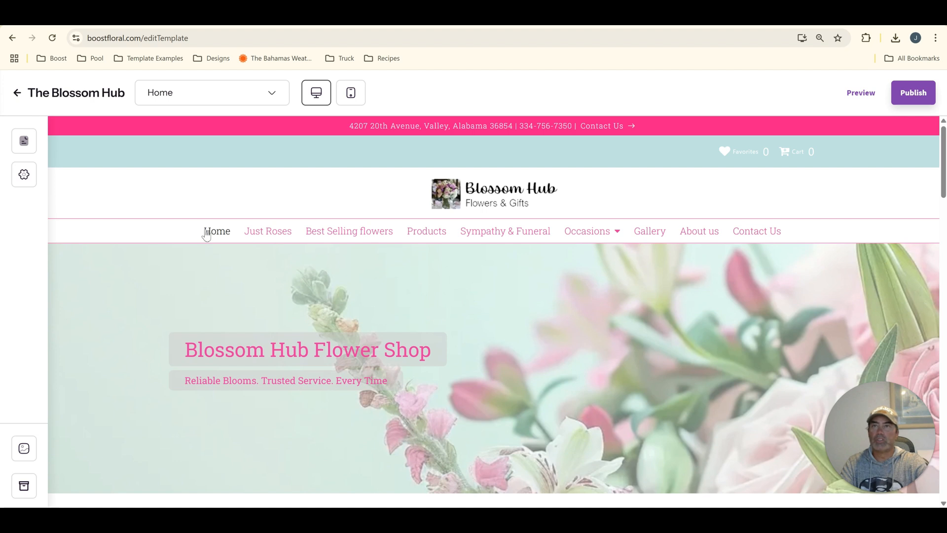
- Move the first Hero section below Our Most-Loved Blooms on the home page and close the section list
{"action": "left_click", "coordinate": [22, 140]}
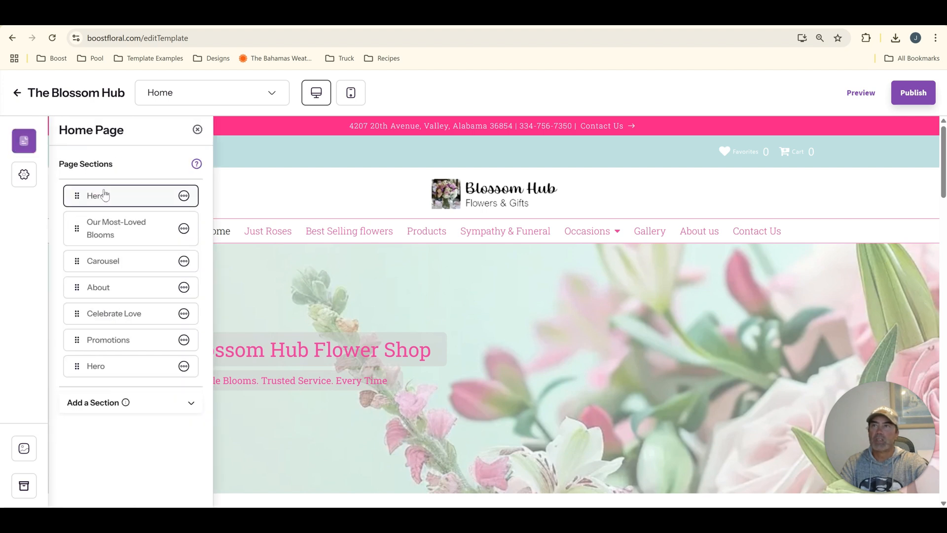
{"action": "left_click", "coordinate": [104, 195]}
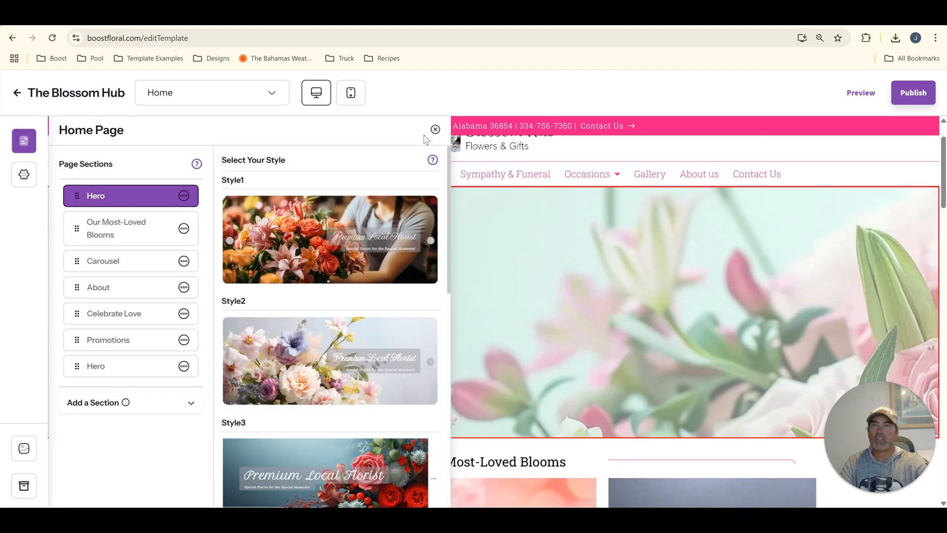
{"action": "left_click_drag", "start_coordinate": [140, 204], "coordinate": [135, 239]}
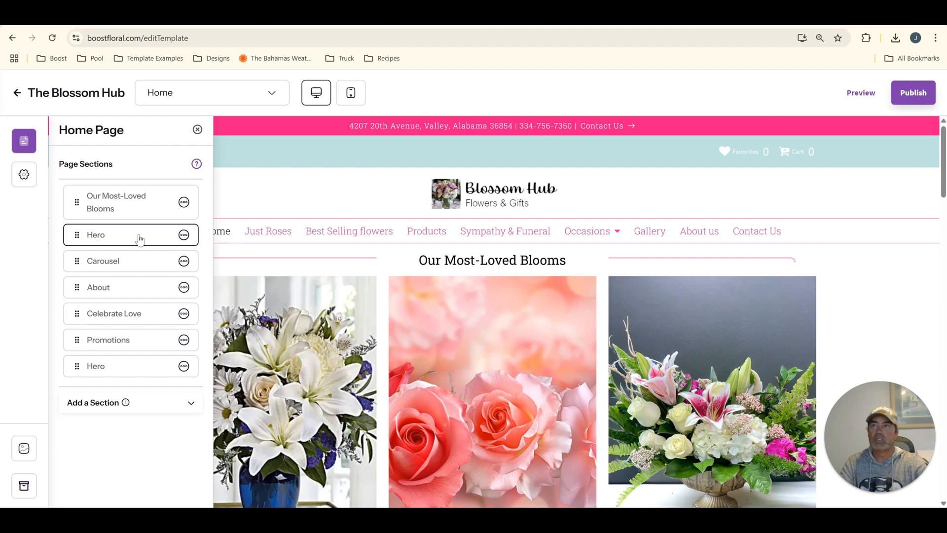
{"action": "mouse_move", "coordinate": [137, 240]}
{"action": "left_mouse_down"}
{"action": "mouse_move", "coordinate": [140, 342]}
{"action": "mouse_move", "coordinate": [148, 245]}
{"action": "left_mouse_up"}
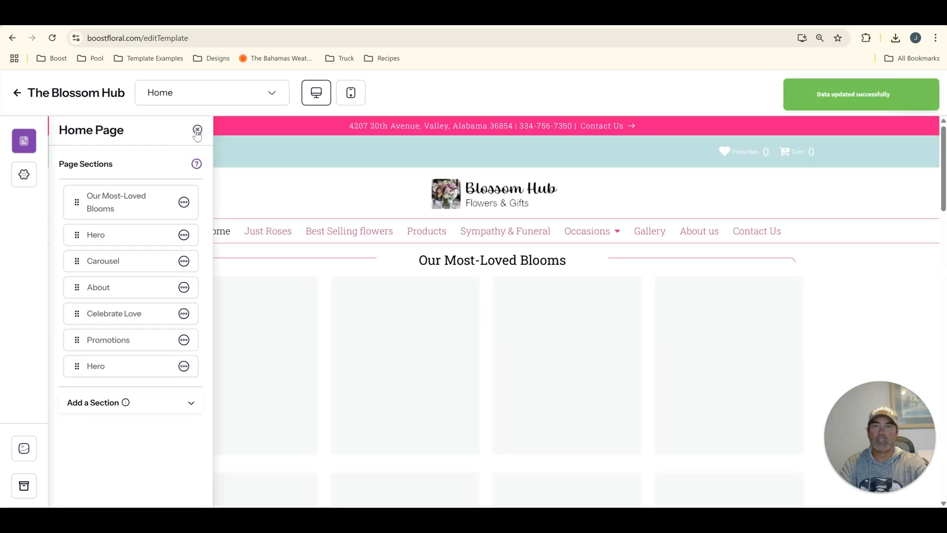
{"action": "left_click", "coordinate": [197, 130]}
- Examine how the home page flows with the Hero between the Our Most-Loved Blooms products and the collection tiles
{"action": "scroll", "coordinate": [209, 380], "scroll_direction": "down", "scroll_amount": 3}
{"action": "scroll", "coordinate": [208, 379], "scroll_direction": "down", "scroll_amount": 10}
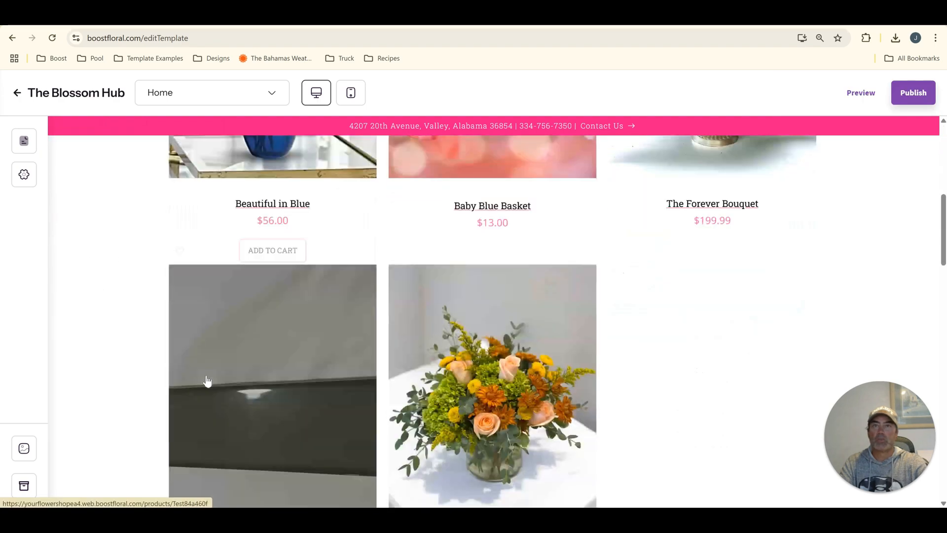
{"action": "scroll", "coordinate": [208, 380], "scroll_direction": "up", "scroll_amount": 2}
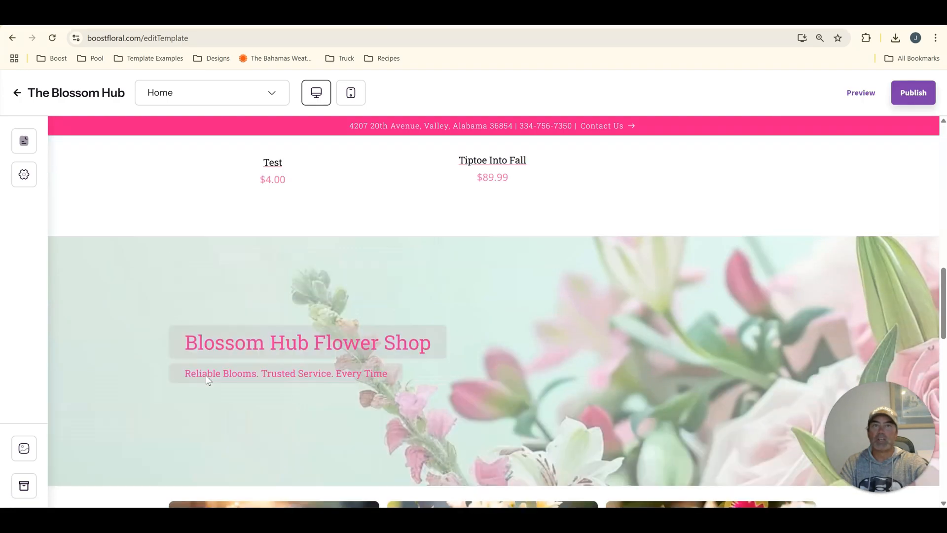
{"action": "scroll", "coordinate": [208, 380], "scroll_direction": "down", "scroll_amount": 1}
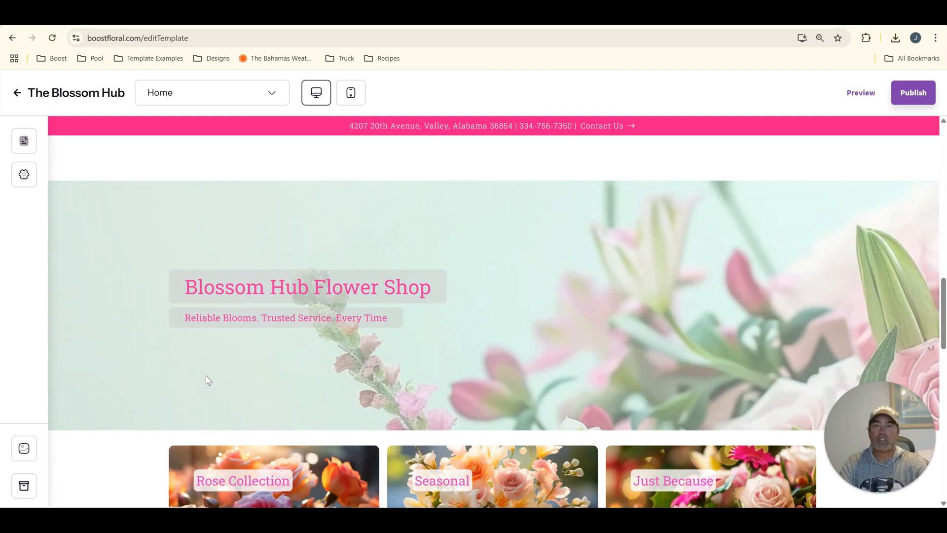
{"action": "scroll", "coordinate": [209, 380], "scroll_direction": "down", "scroll_amount": 1}
{"action": "scroll", "coordinate": [491, 347], "scroll_direction": "up", "scroll_amount": 2}
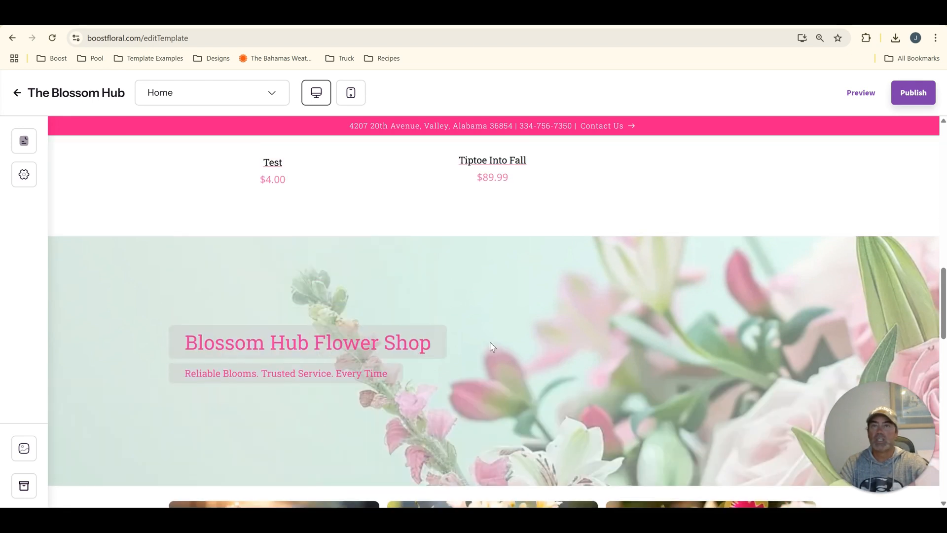
{"action": "scroll", "coordinate": [595, 386], "scroll_direction": "down", "scroll_amount": 2}
{"action": "scroll", "coordinate": [567, 375], "scroll_direction": "up", "scroll_amount": 2}
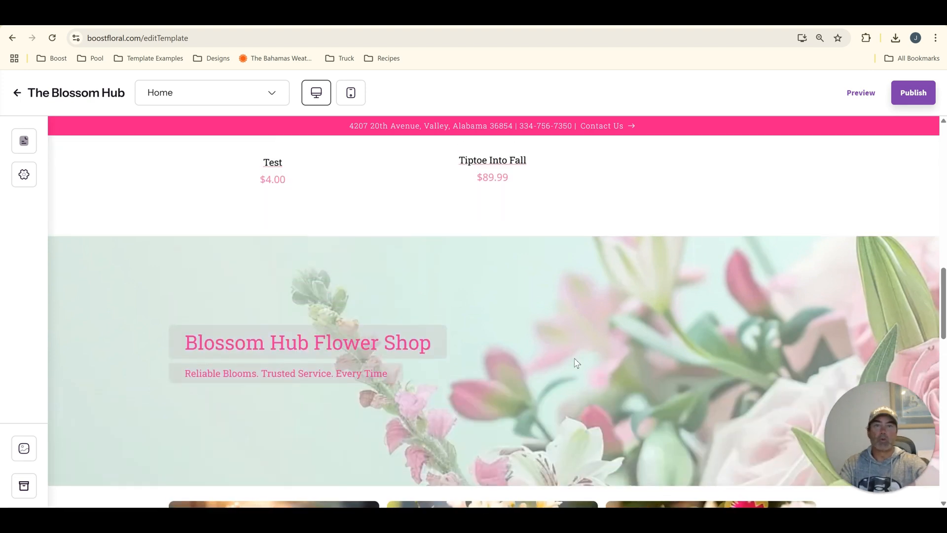
{"action": "scroll", "coordinate": [564, 397], "scroll_direction": "down", "scroll_amount": 1}
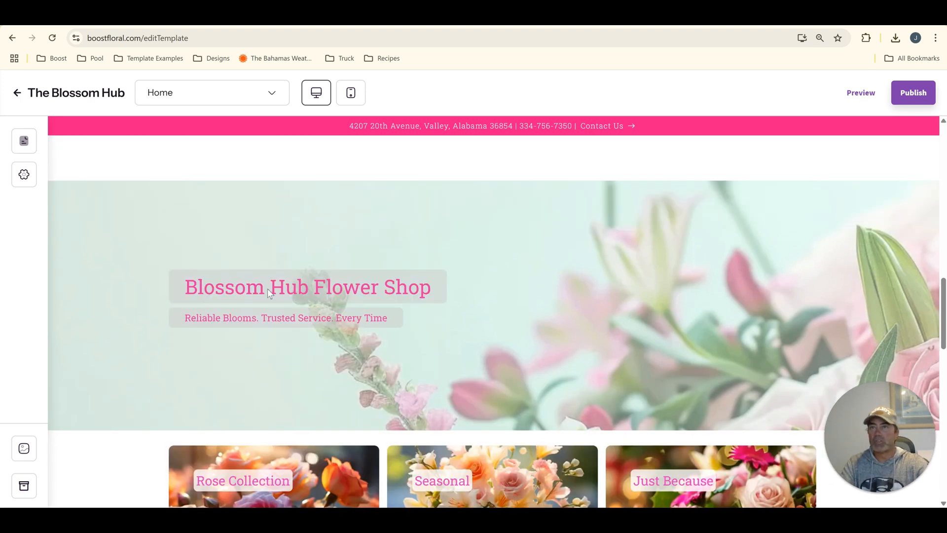
{"action": "scroll", "coordinate": [488, 351], "scroll_direction": "down", "scroll_amount": 4}
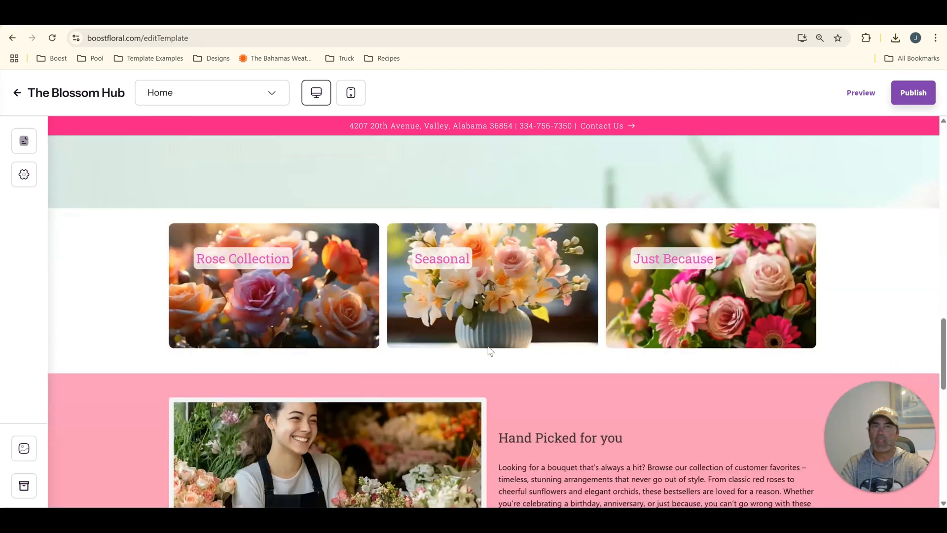
{"action": "scroll", "coordinate": [491, 351], "scroll_direction": "down", "scroll_amount": 6}
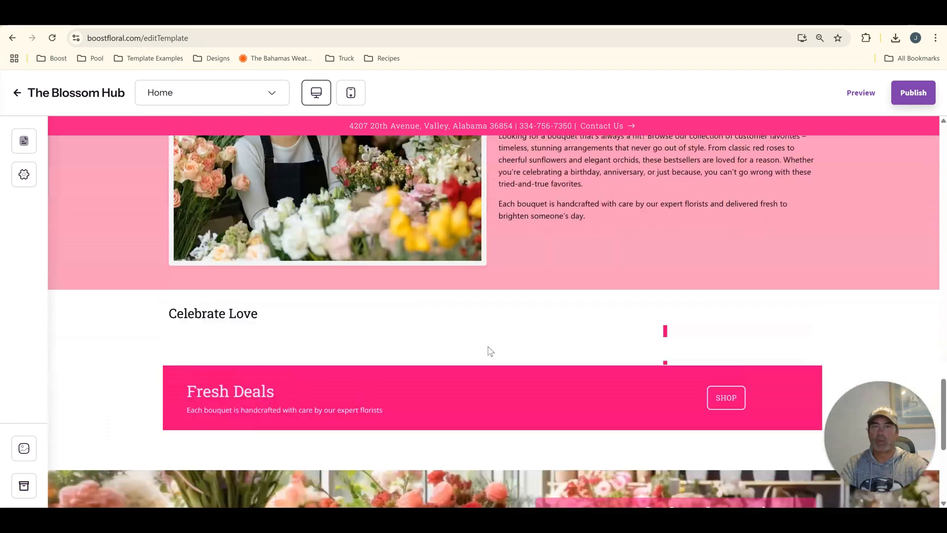
{"action": "scroll", "coordinate": [491, 351], "scroll_direction": "up", "scroll_amount": 16}
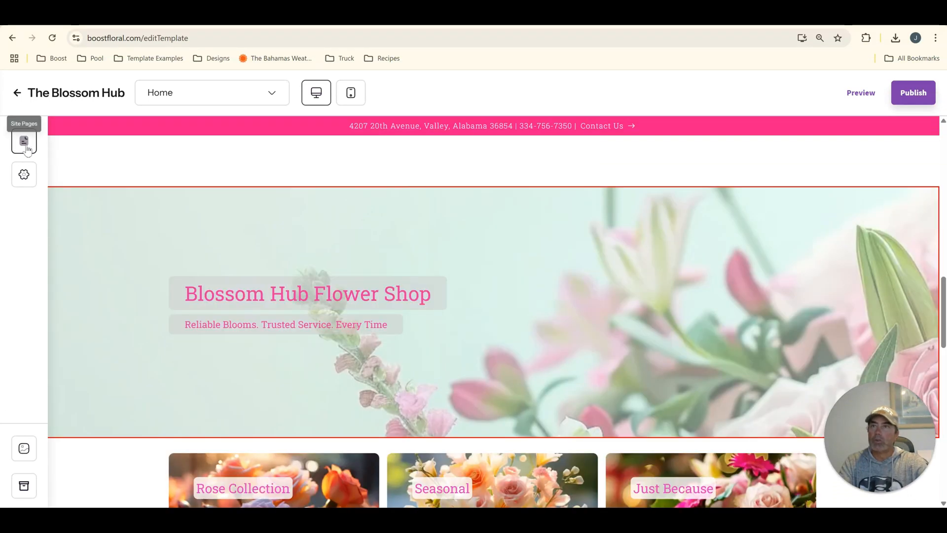
- Switch the Hero section below Our Most-Loved Blooms to Style1, add a second slide and save the update
{"action": "left_click", "coordinate": [24, 141]}
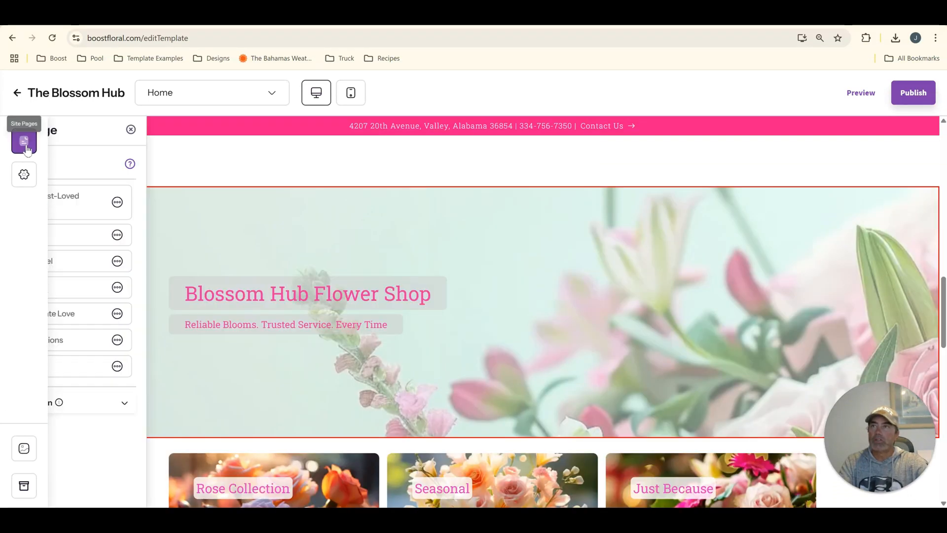
{"action": "left_click", "coordinate": [108, 236]}
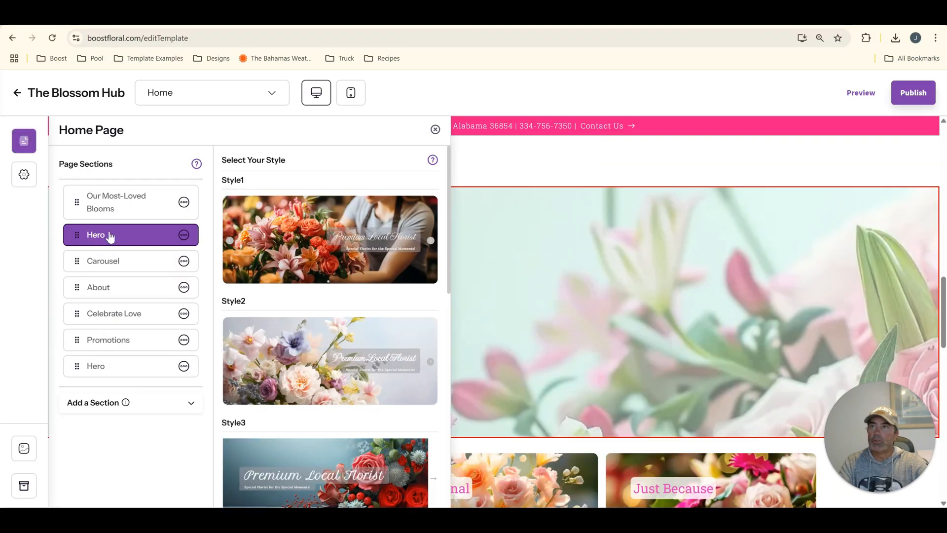
{"action": "left_click", "coordinate": [343, 270]}
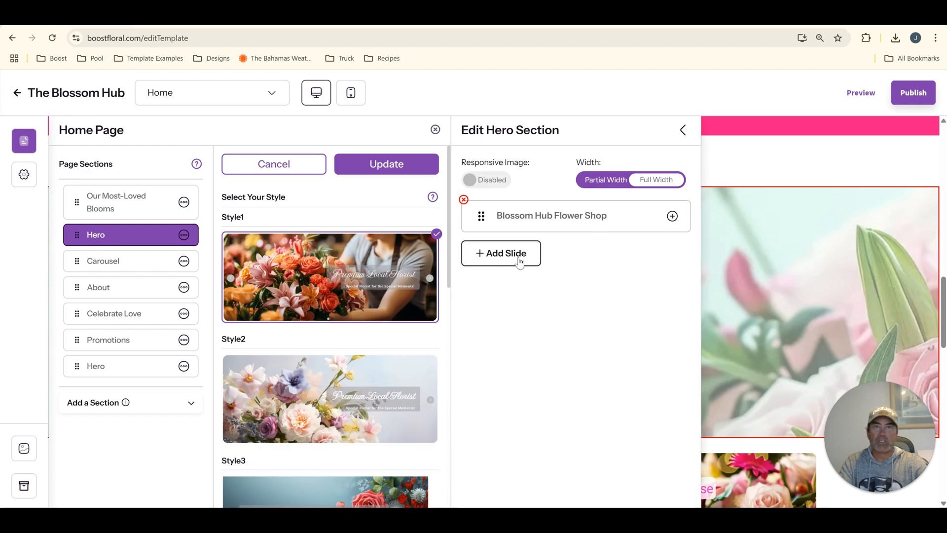
{"action": "left_click", "coordinate": [519, 263]}
{"action": "left_click", "coordinate": [422, 170]}
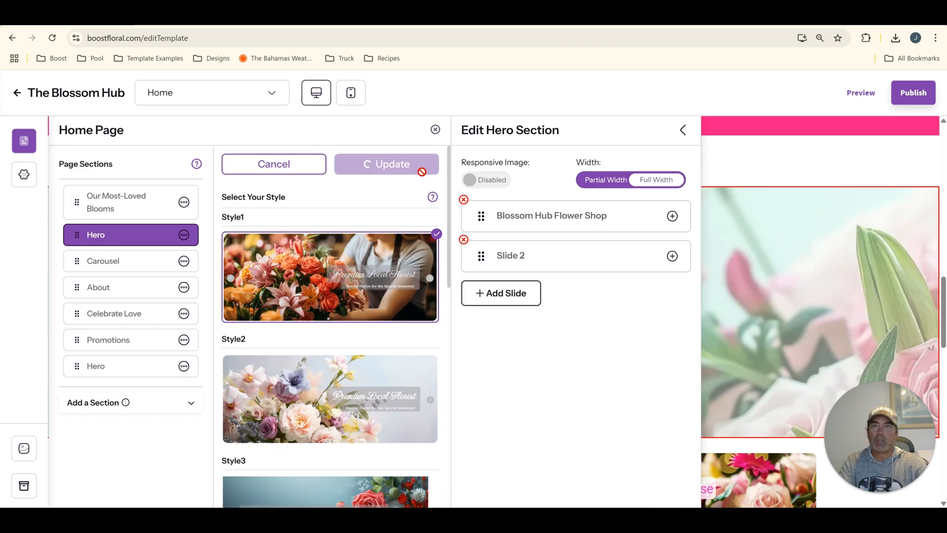
- Move the Hero section back above Our Most-Loved Blooms and close the section list
{"action": "left_click_drag", "start_coordinate": [140, 242], "coordinate": [143, 199]}
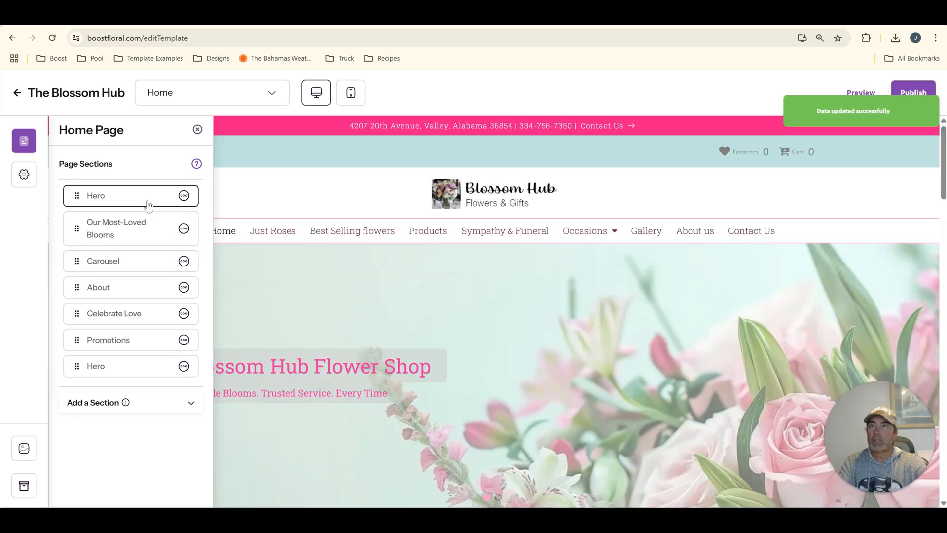
{"action": "left_click", "coordinate": [148, 205]}
{"action": "left_click", "coordinate": [437, 131]}
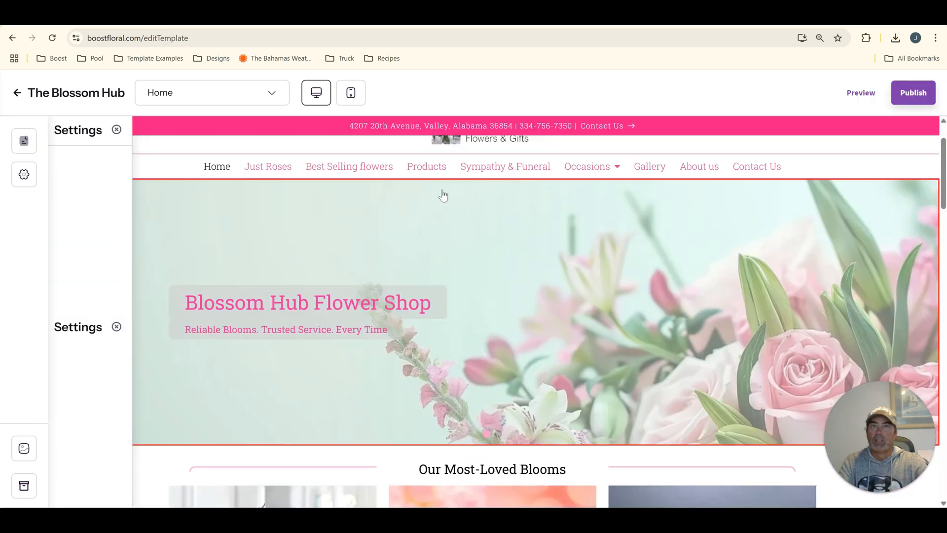
- Preview the Hero's second slide, return to the first slide and open the home page's section list
{"action": "left_click", "coordinate": [916, 313]}
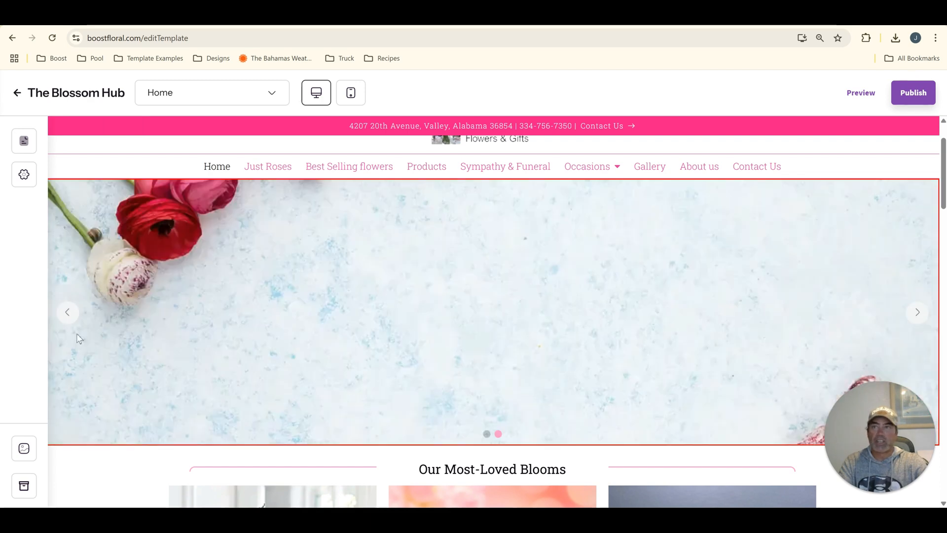
{"action": "left_click", "coordinate": [67, 312]}
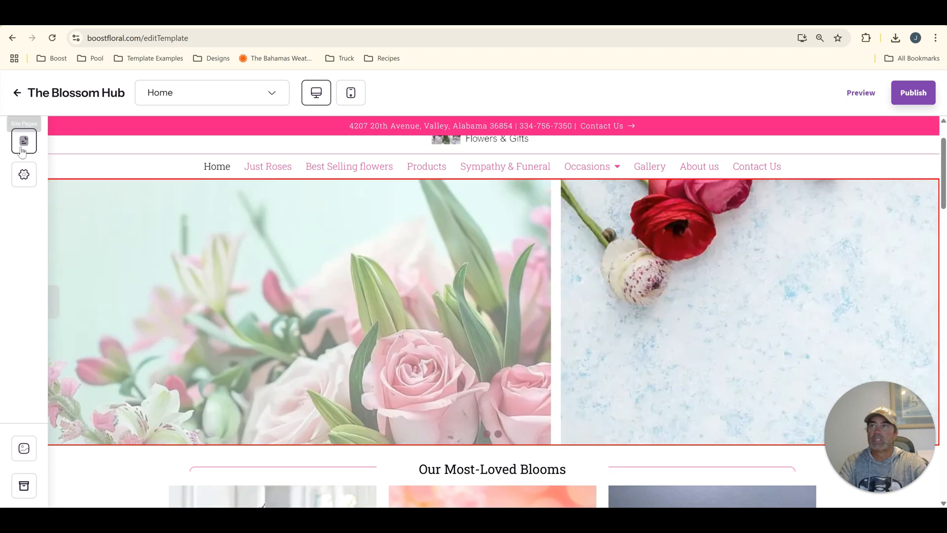
{"action": "left_click", "coordinate": [24, 140]}
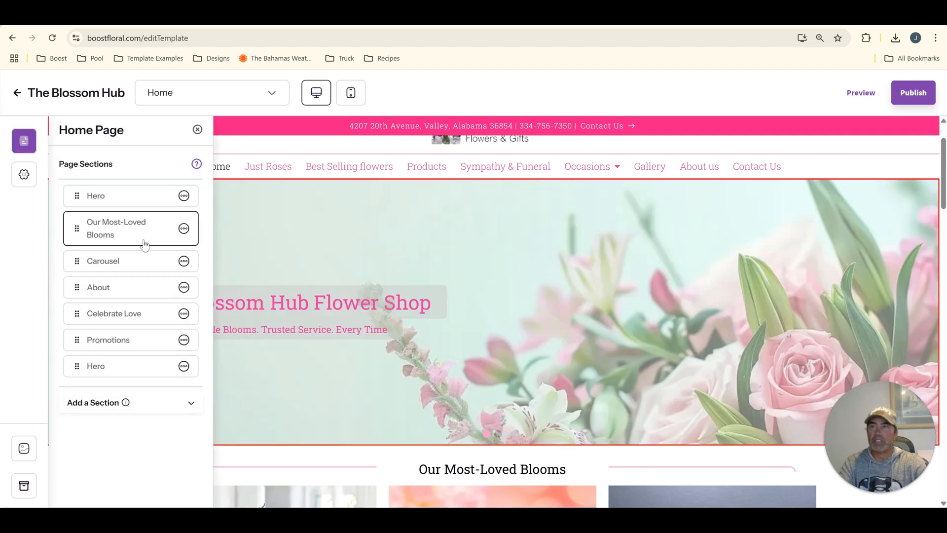
- Add a third slide to the Hero section above Our Most-Loved Blooms and collapse its settings
{"action": "left_click", "coordinate": [143, 203]}
{"action": "scroll", "coordinate": [432, 370], "scroll_direction": "down", "scroll_amount": 2}
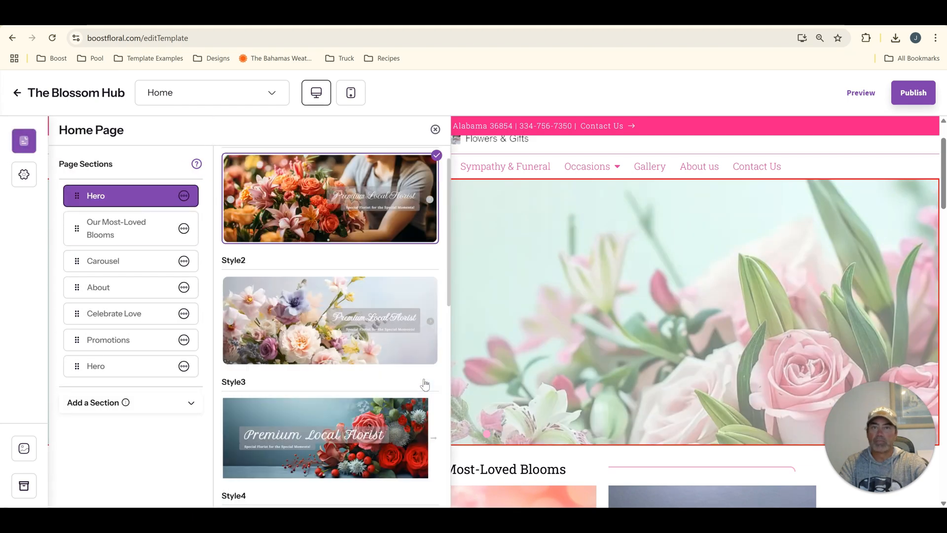
{"action": "scroll", "coordinate": [434, 371], "scroll_direction": "up", "scroll_amount": 2}
{"action": "left_click", "coordinate": [376, 253]}
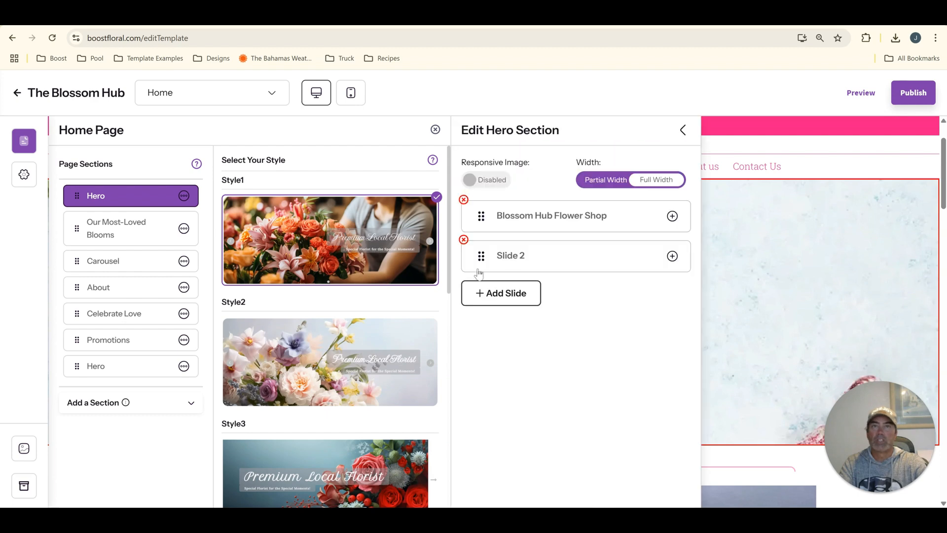
{"action": "left_click", "coordinate": [503, 296]}
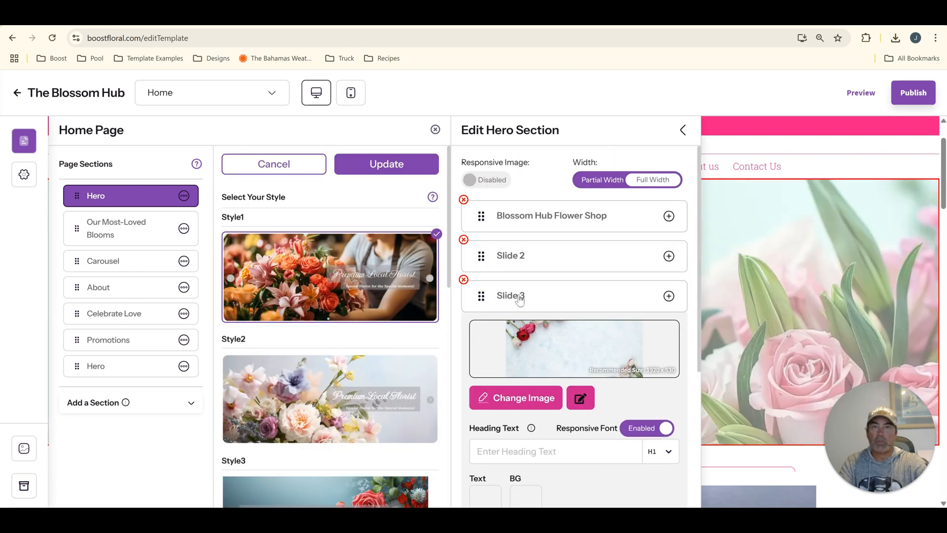
{"action": "left_click", "coordinate": [519, 296]}
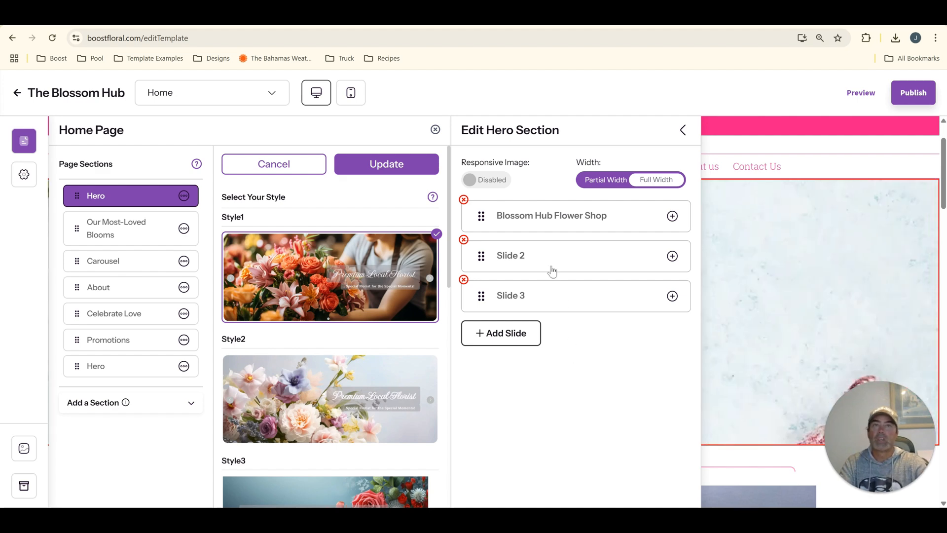
- Set the Hero section to Partial Width, save the update and review the result on the home page
{"action": "left_click", "coordinate": [611, 184]}
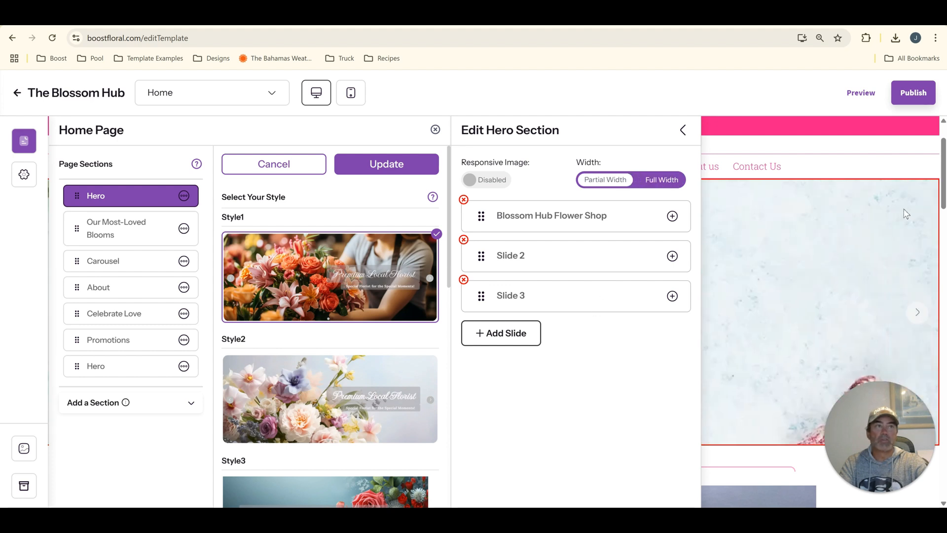
{"action": "left_click", "coordinate": [415, 168]}
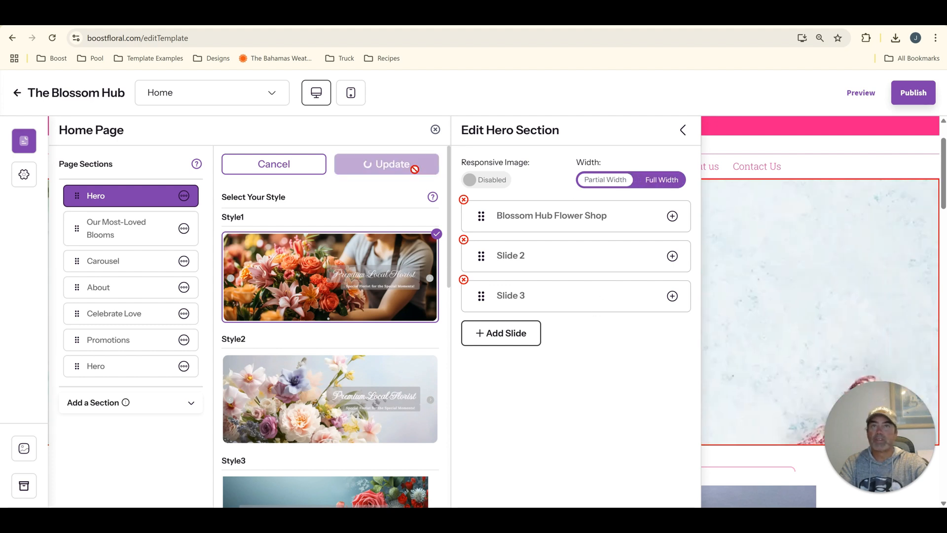
{"action": "left_click", "coordinate": [435, 130]}
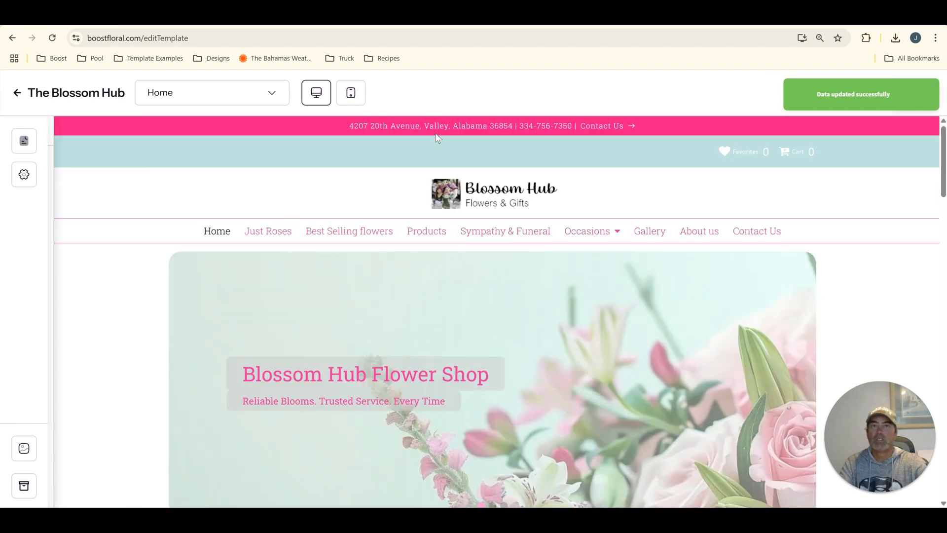
{"action": "scroll", "coordinate": [698, 296], "scroll_direction": "down", "scroll_amount": 2}
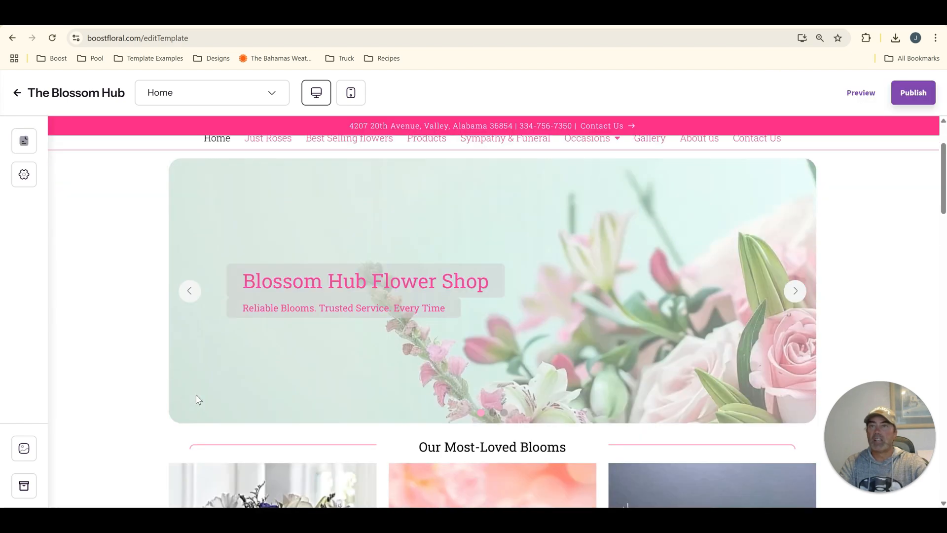
{"action": "scroll", "coordinate": [195, 244], "scroll_direction": "down", "scroll_amount": 10}
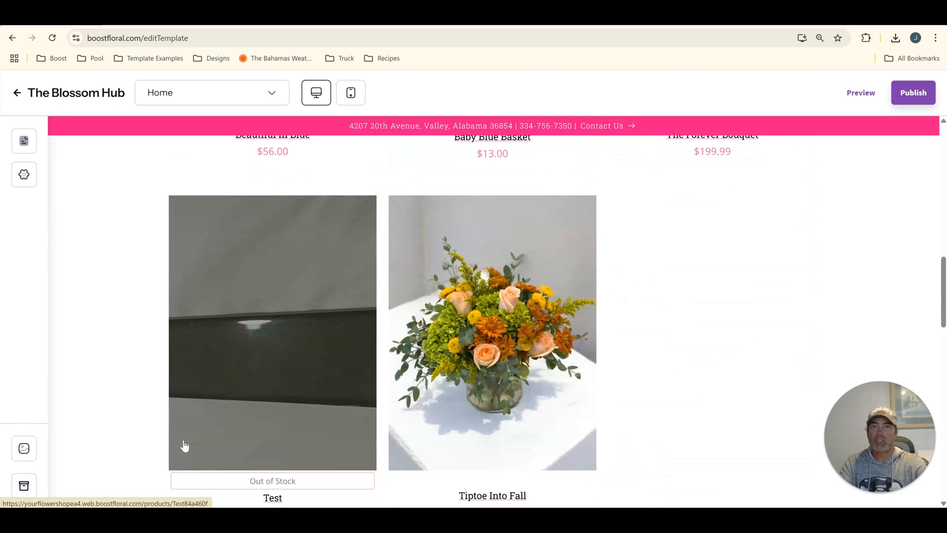
{"action": "scroll", "coordinate": [185, 446], "scroll_direction": "down", "scroll_amount": 5}
{"action": "scroll", "coordinate": [185, 445], "scroll_direction": "up", "scroll_amount": 15}
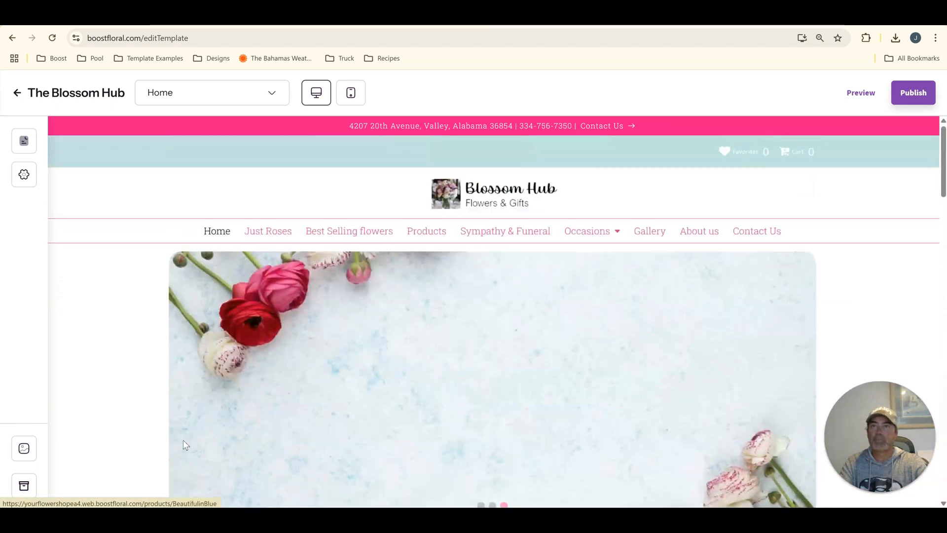
{"action": "scroll", "coordinate": [185, 445], "scroll_direction": "down", "scroll_amount": 1}
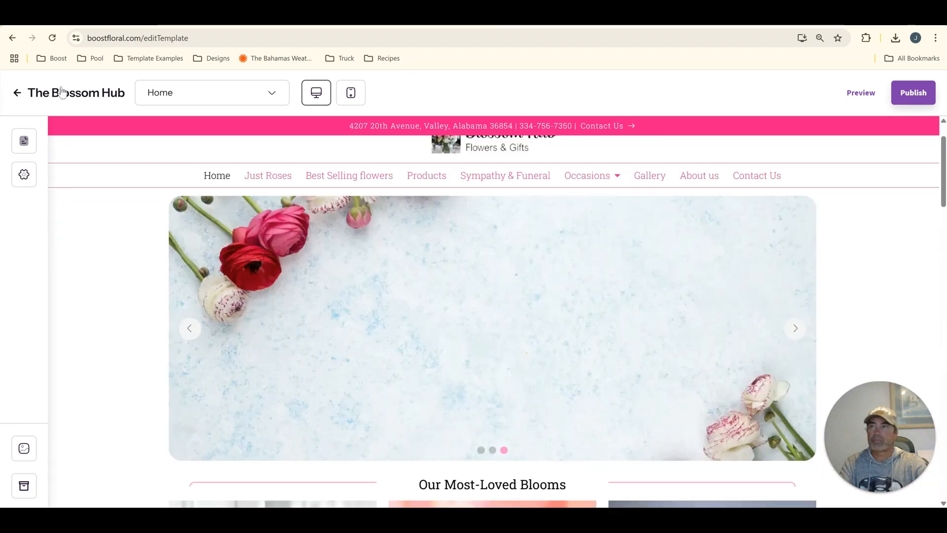
- Replace the image of the Hero's Slide 2 with the pink bakery truck photo from your uploaded images
{"action": "left_click", "coordinate": [24, 139]}
{"action": "left_click", "coordinate": [132, 200]}
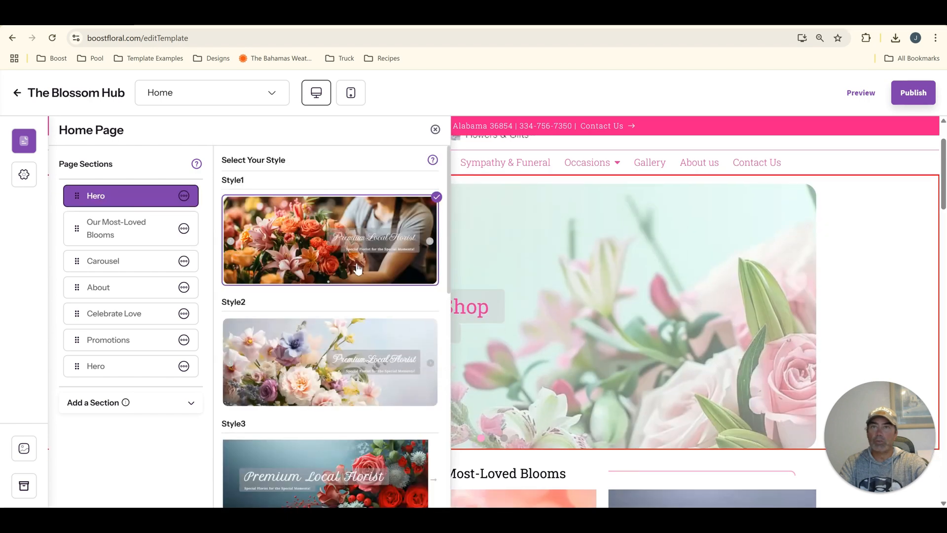
{"action": "left_click", "coordinate": [430, 280]}
{"action": "left_click", "coordinate": [556, 260]}
{"action": "scroll", "coordinate": [556, 262], "scroll_direction": "down", "scroll_amount": 2}
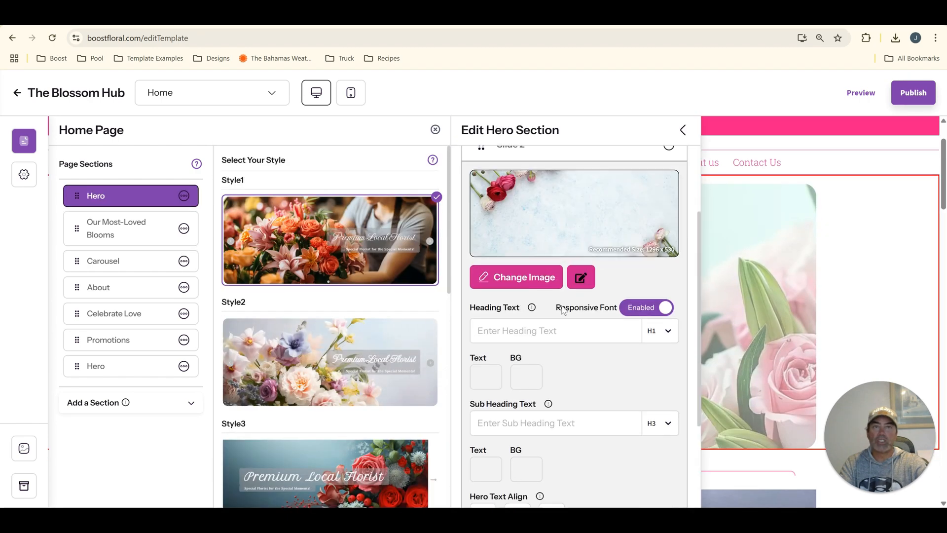
{"action": "left_click", "coordinate": [536, 279]}
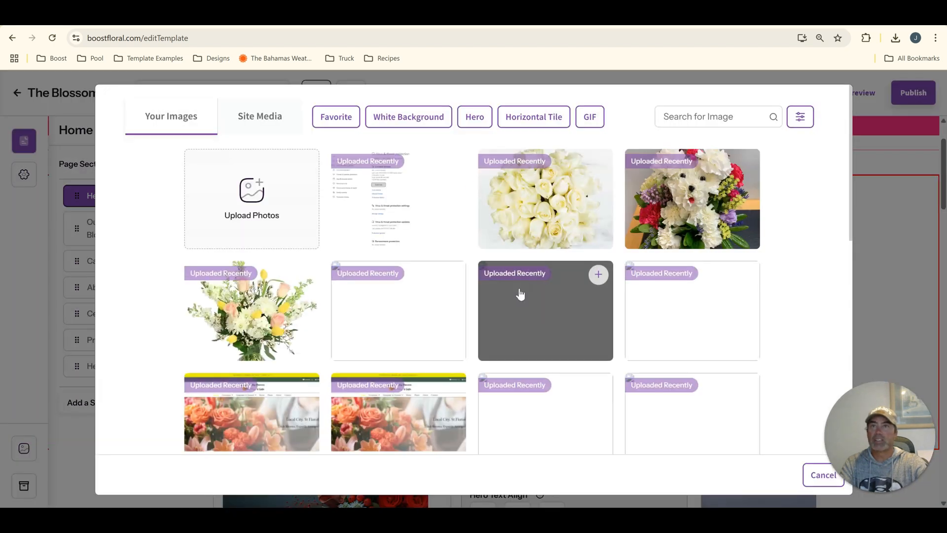
{"action": "scroll", "coordinate": [519, 294], "scroll_direction": "down", "scroll_amount": 8}
{"action": "scroll", "coordinate": [519, 294], "scroll_direction": "down", "scroll_amount": 3}
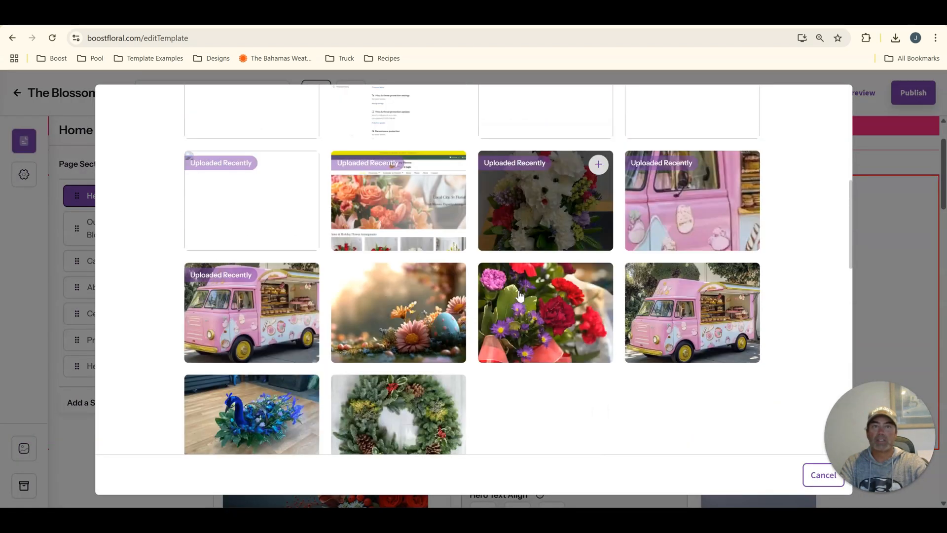
{"action": "left_click", "coordinate": [745, 235]}
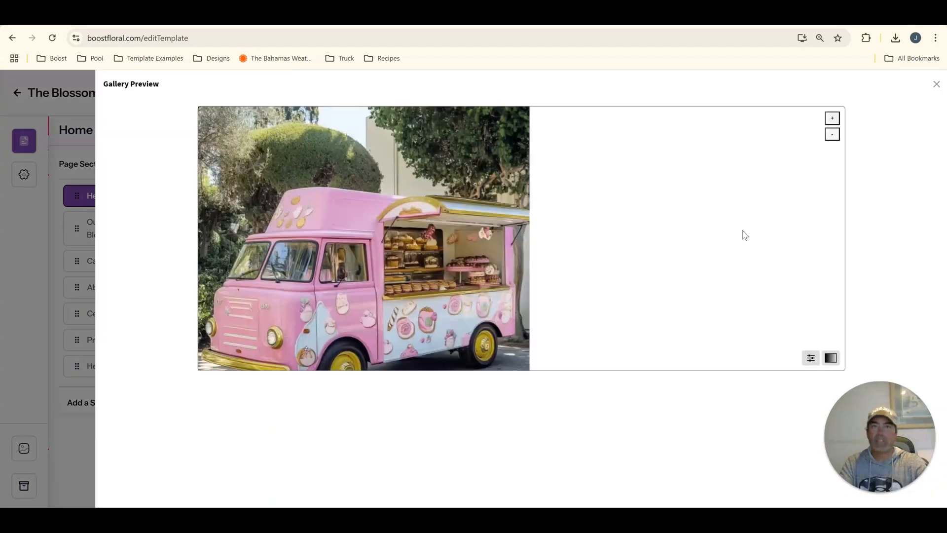
- Enlarge and center the truck photo in Slide 2's frame, save the update and preview the slide
{"action": "scroll", "coordinate": [530, 282], "scroll_direction": "up", "scroll_amount": 2}
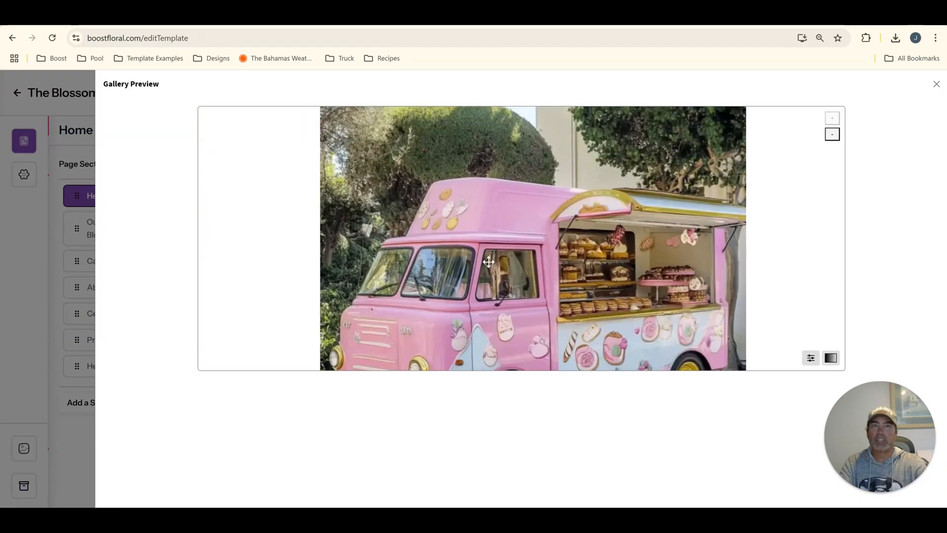
{"action": "mouse_move", "coordinate": [489, 262]}
{"action": "left_mouse_down"}
{"action": "mouse_move", "coordinate": [486, 244]}
{"action": "mouse_move", "coordinate": [493, 253]}
{"action": "left_mouse_up"}
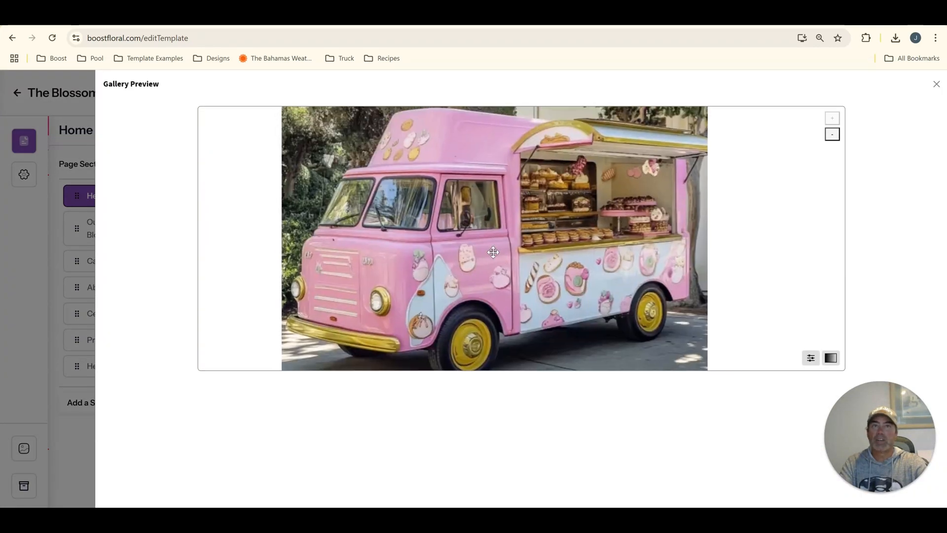
{"action": "left_click", "coordinate": [936, 85]}
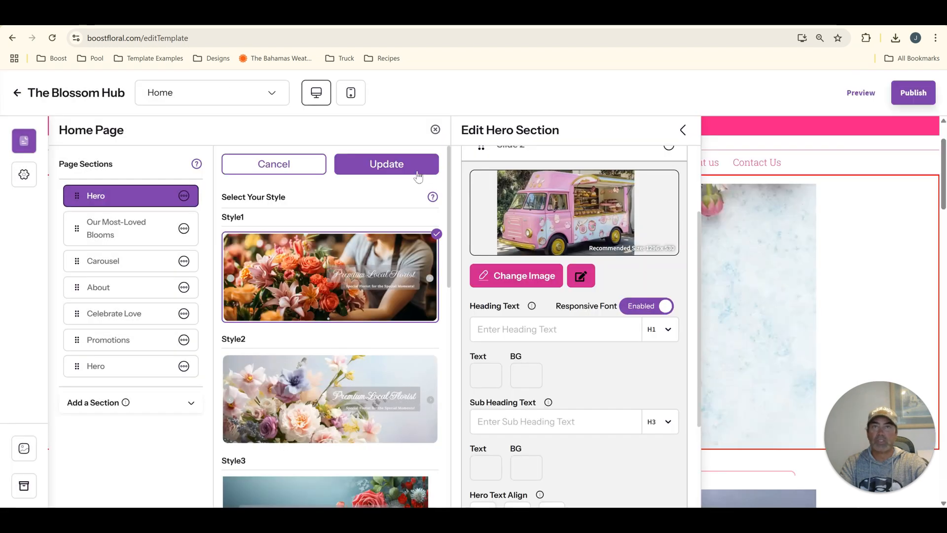
{"action": "left_click", "coordinate": [397, 166]}
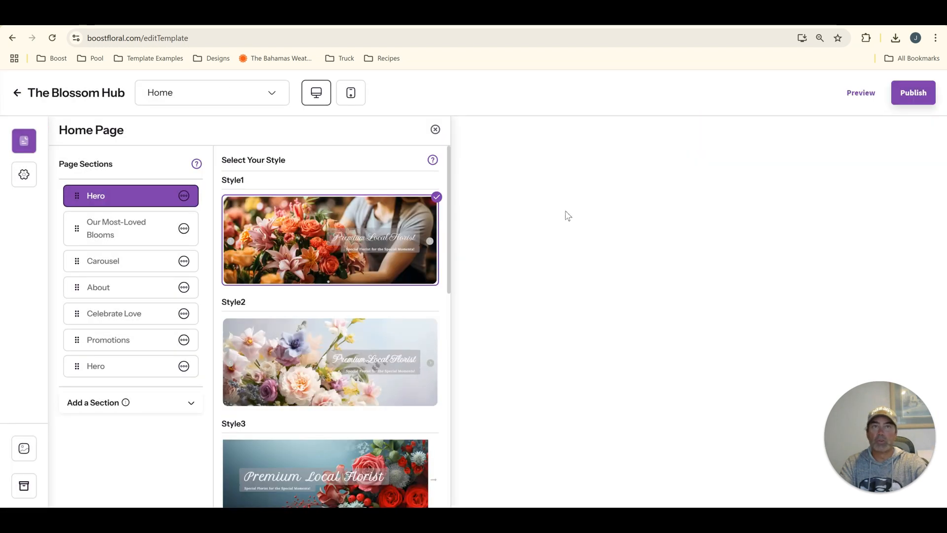
{"action": "left_click", "coordinate": [435, 130]}
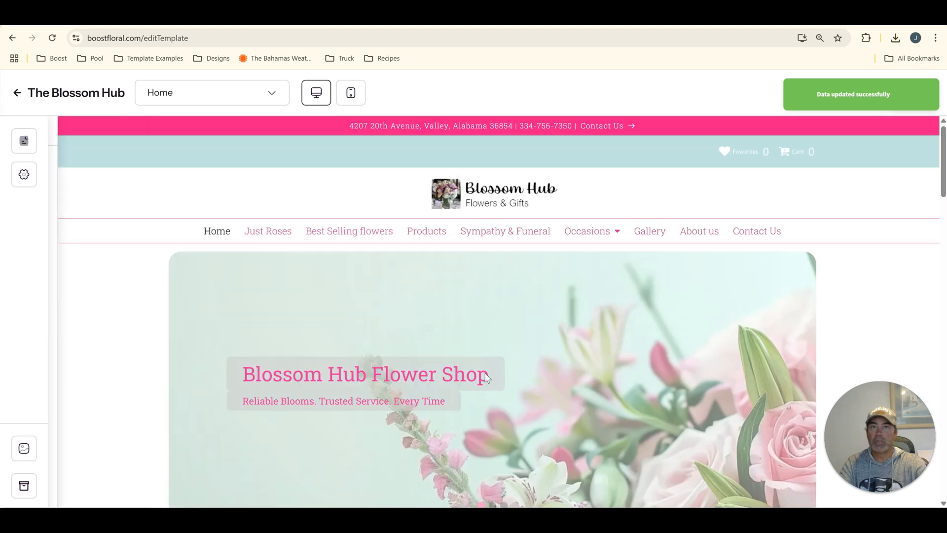
{"action": "left_click", "coordinate": [800, 387]}
{"action": "scroll", "coordinate": [784, 407], "scroll_direction": "down", "scroll_amount": 1}
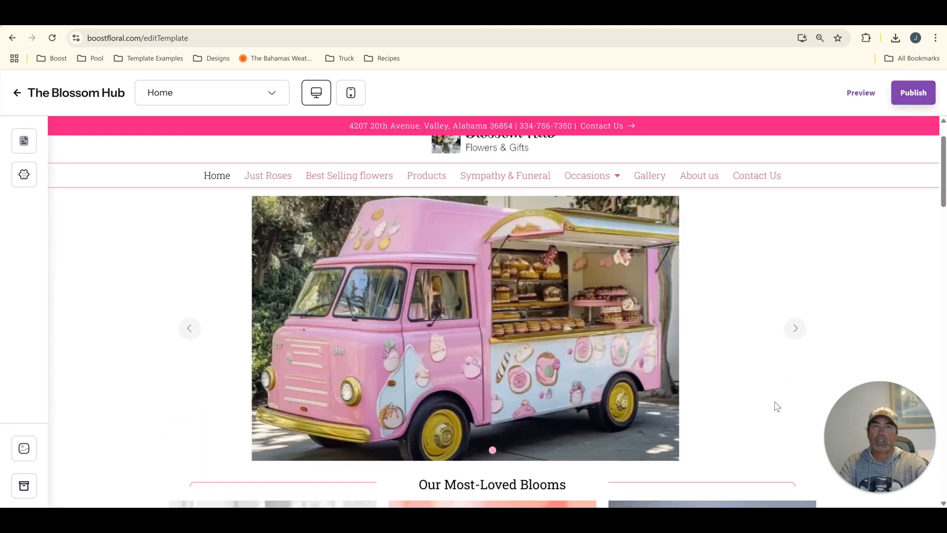
- Reposition Slide 2's truck photo lower in its frame, save the update and preview the slide on the home page
{"action": "left_click", "coordinate": [24, 141]}
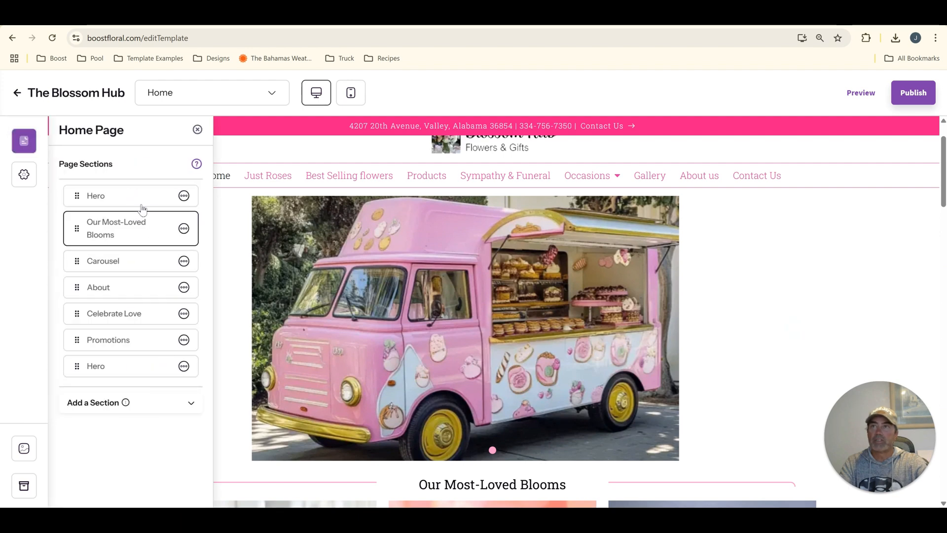
{"action": "left_click", "coordinate": [141, 206]}
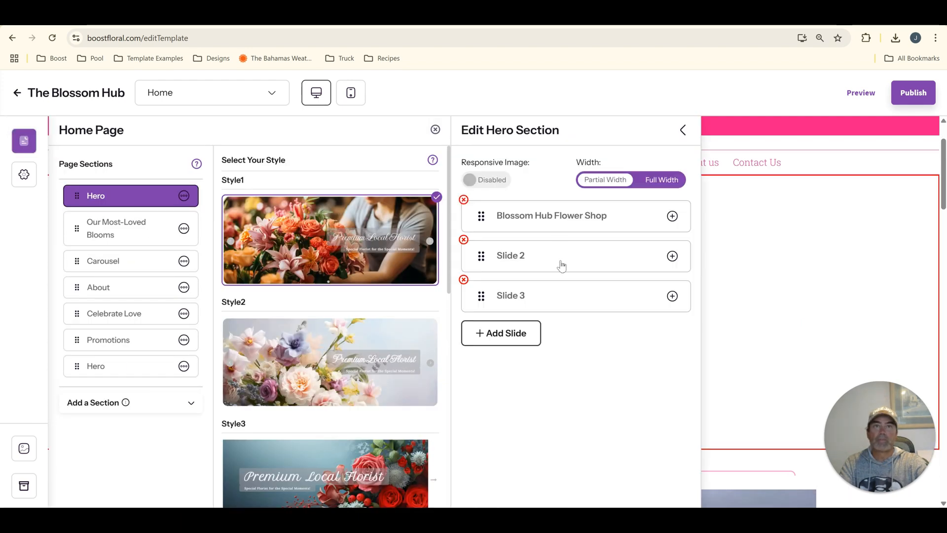
{"action": "left_click", "coordinate": [561, 265]}
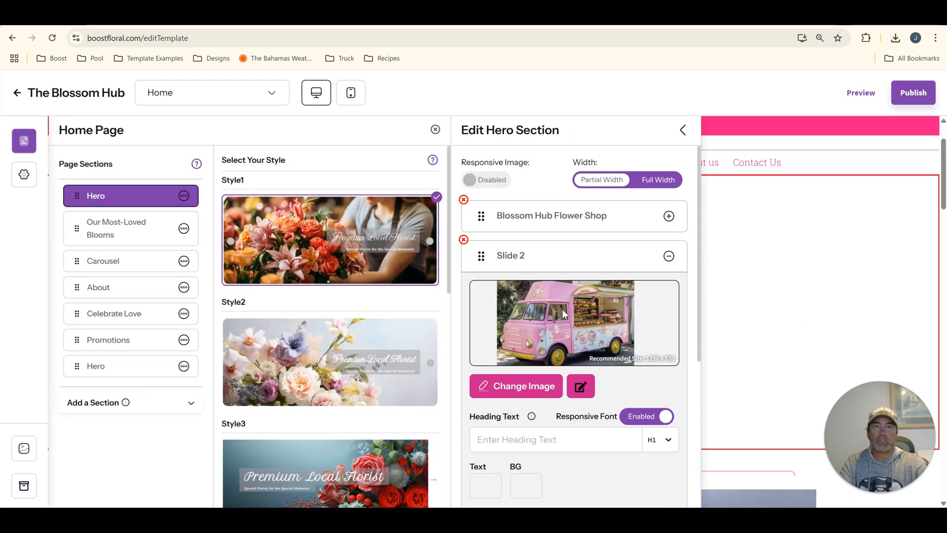
{"action": "left_click", "coordinate": [581, 387]}
{"action": "left_click_drag", "start_coordinate": [502, 192], "coordinate": [501, 291]}
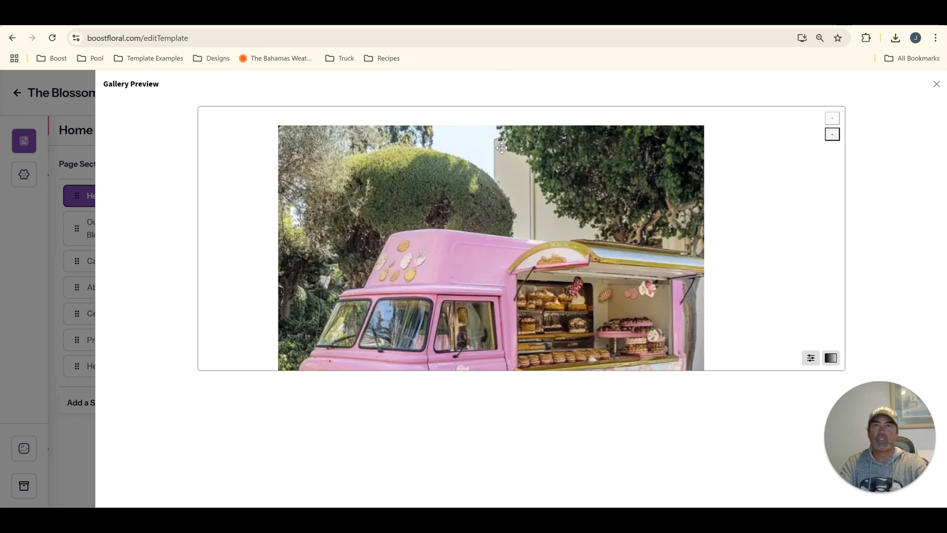
{"action": "left_click", "coordinate": [936, 84]}
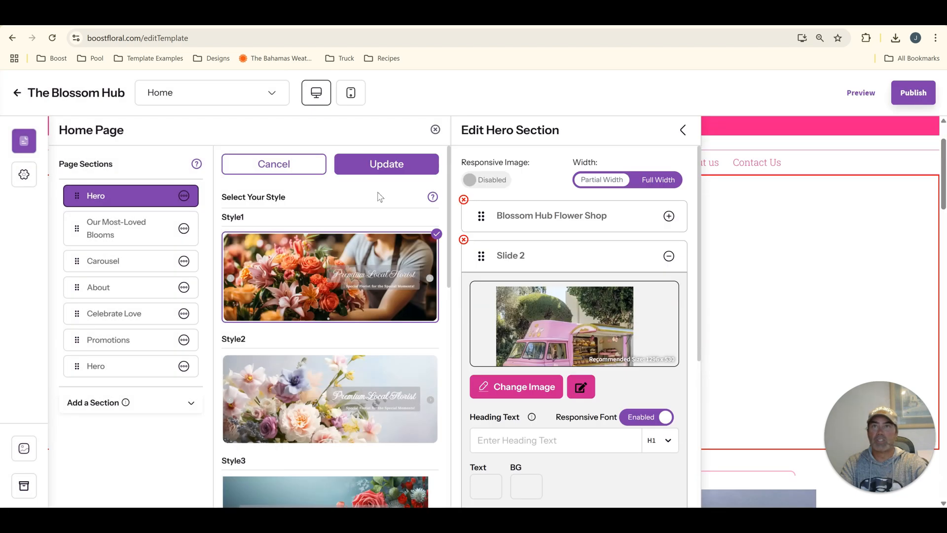
{"action": "left_click", "coordinate": [369, 163]}
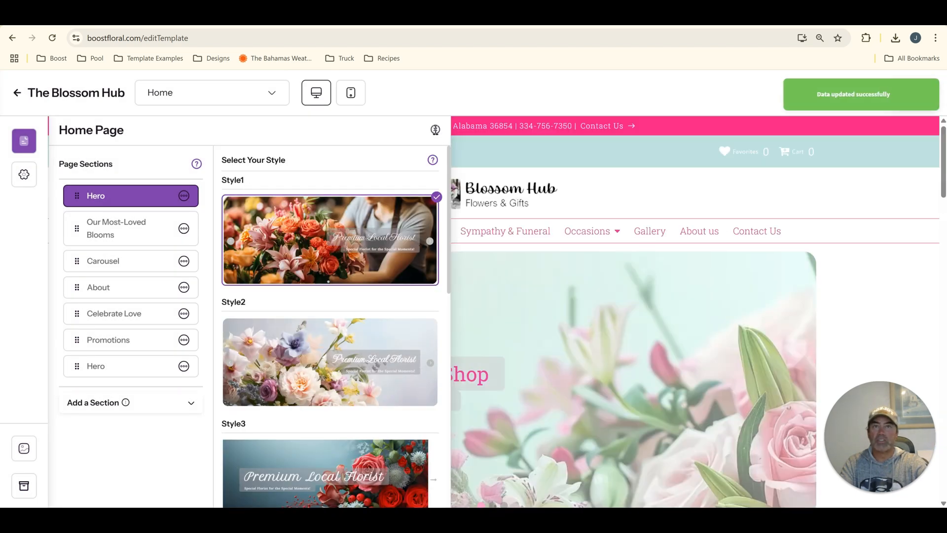
{"action": "left_click", "coordinate": [435, 130]}
{"action": "left_click", "coordinate": [793, 386]}
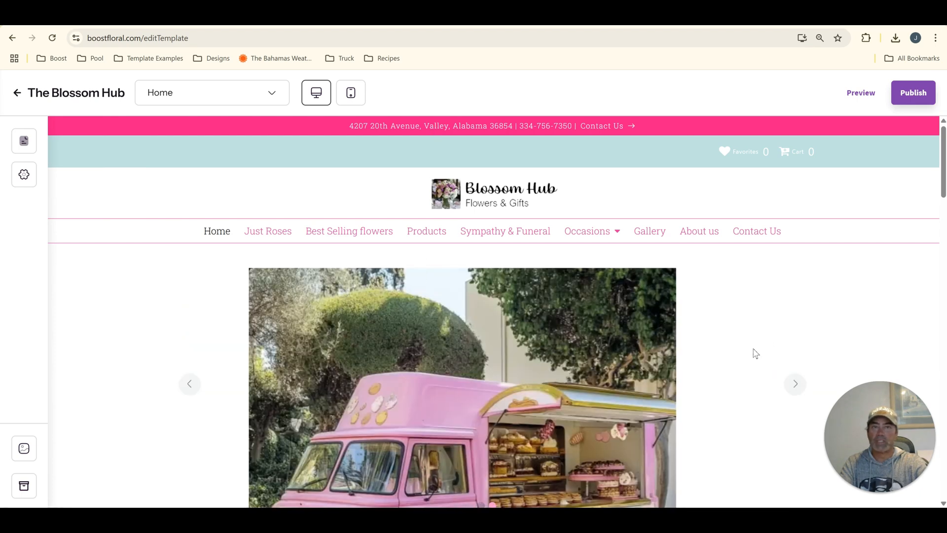
{"action": "scroll", "coordinate": [750, 355], "scroll_direction": "down", "scroll_amount": 5}
{"action": "scroll", "coordinate": [750, 356], "scroll_direction": "up", "scroll_amount": 5}
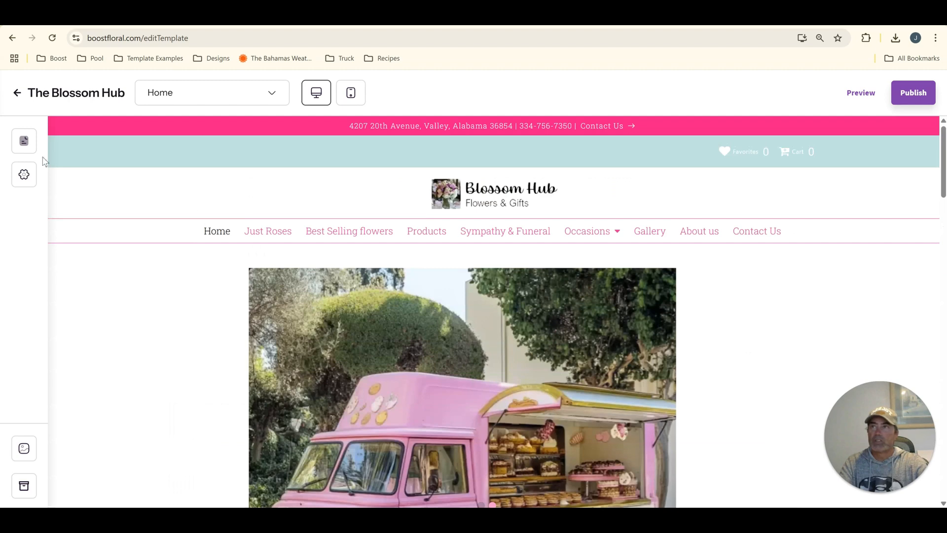
- Change the first Hero section to Style8 at Full Width, save the update and view it on the home page
{"action": "left_click", "coordinate": [24, 143]}
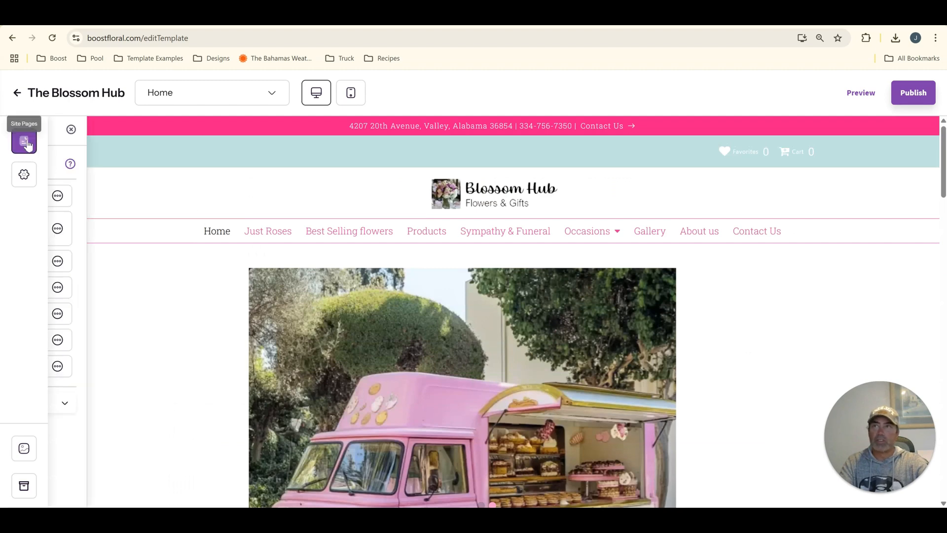
{"action": "left_click", "coordinate": [111, 197]}
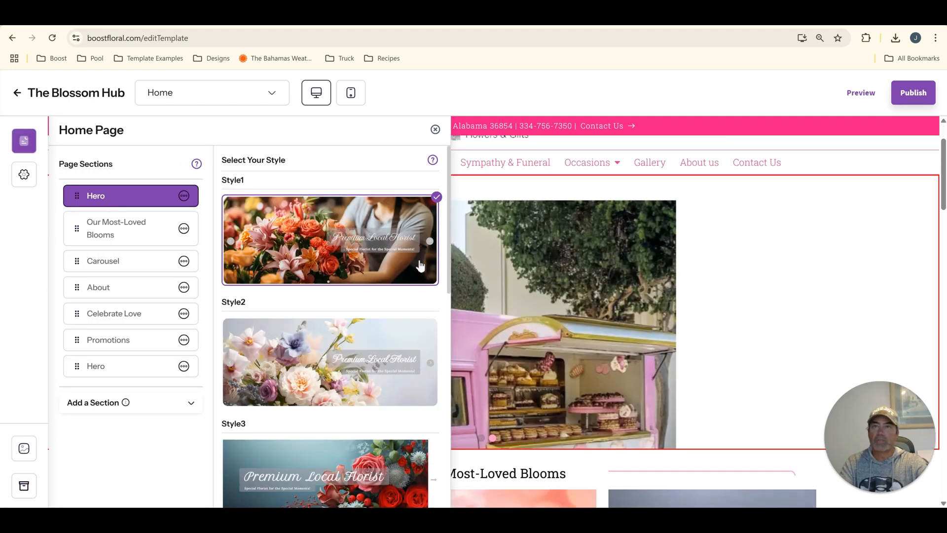
{"action": "scroll", "coordinate": [367, 302], "scroll_direction": "down", "scroll_amount": 10}
{"action": "scroll", "coordinate": [366, 304], "scroll_direction": "down", "scroll_amount": 1}
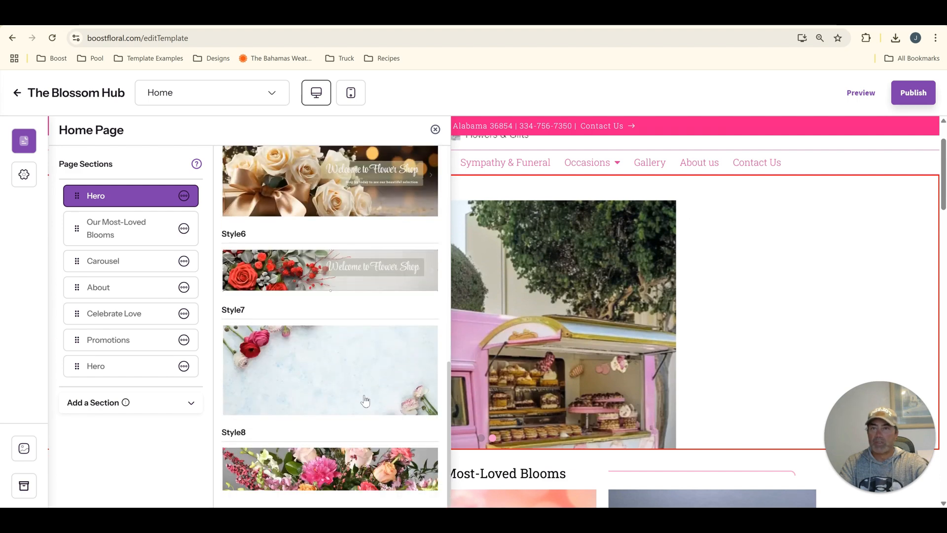
{"action": "left_click", "coordinate": [335, 481]}
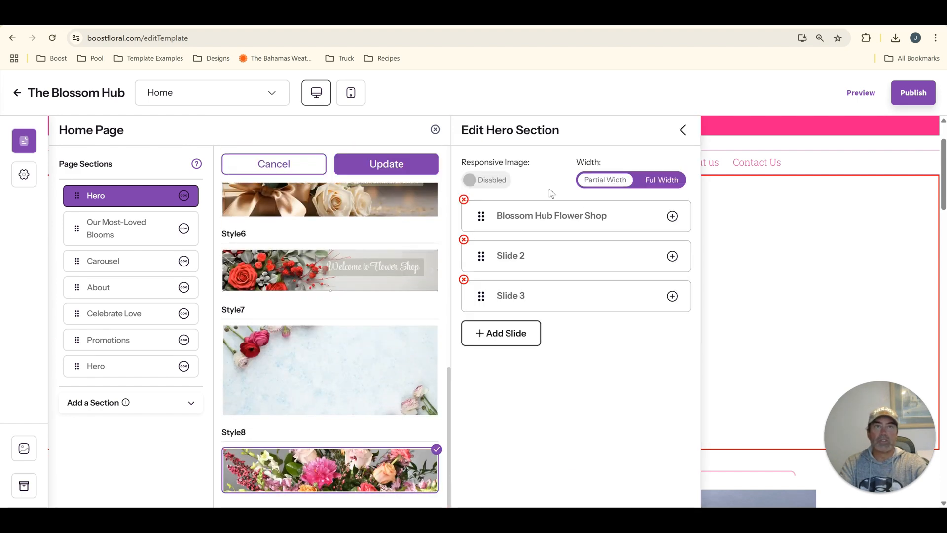
{"action": "left_click", "coordinate": [661, 184]}
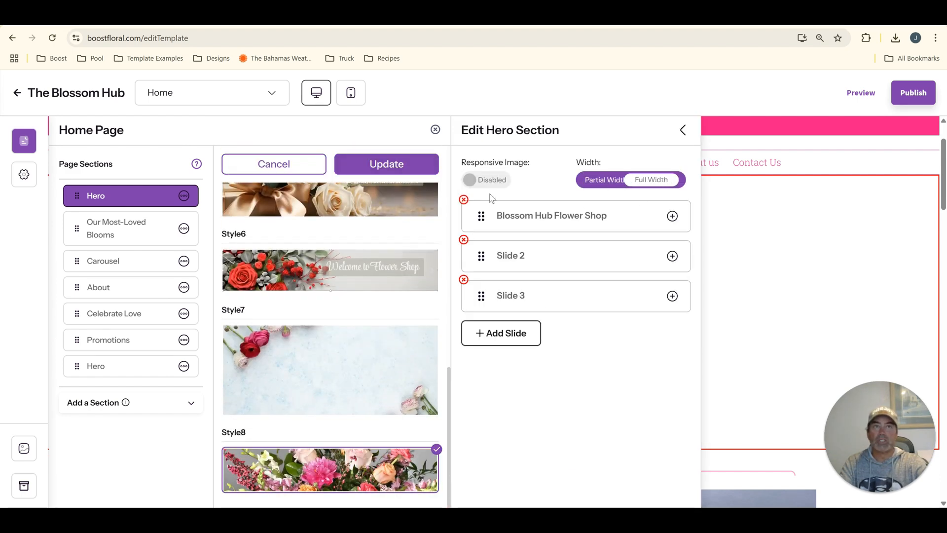
{"action": "left_click", "coordinate": [372, 165]}
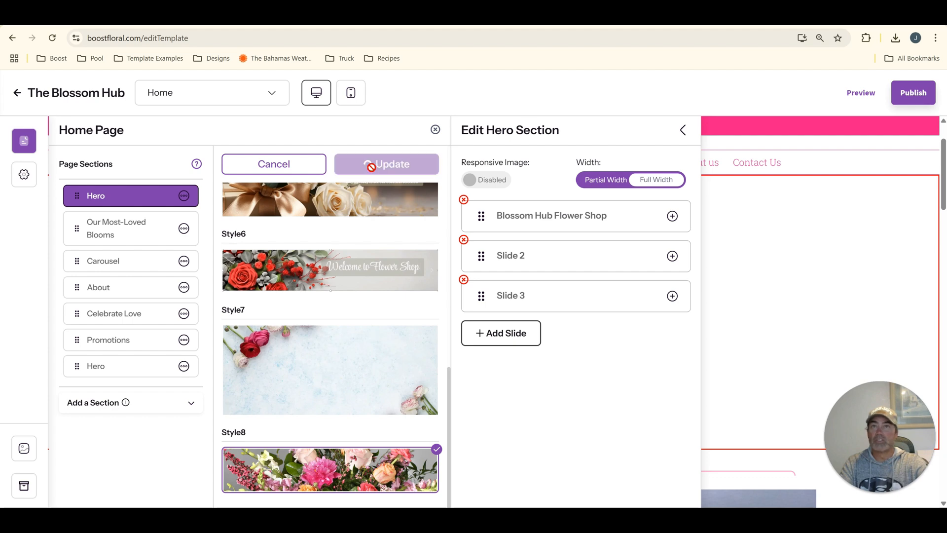
{"action": "left_click", "coordinate": [436, 130]}
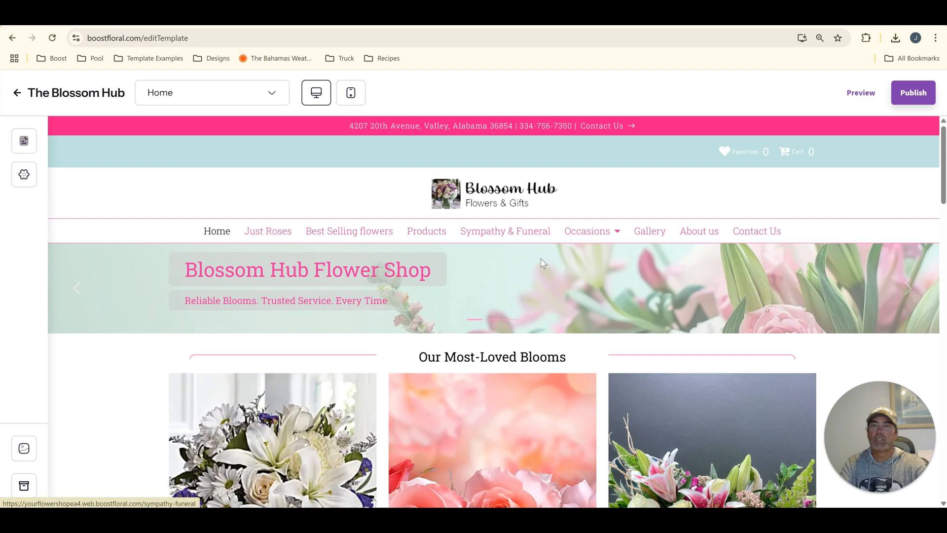
{"action": "mouse_move", "coordinate": [242, 284]}
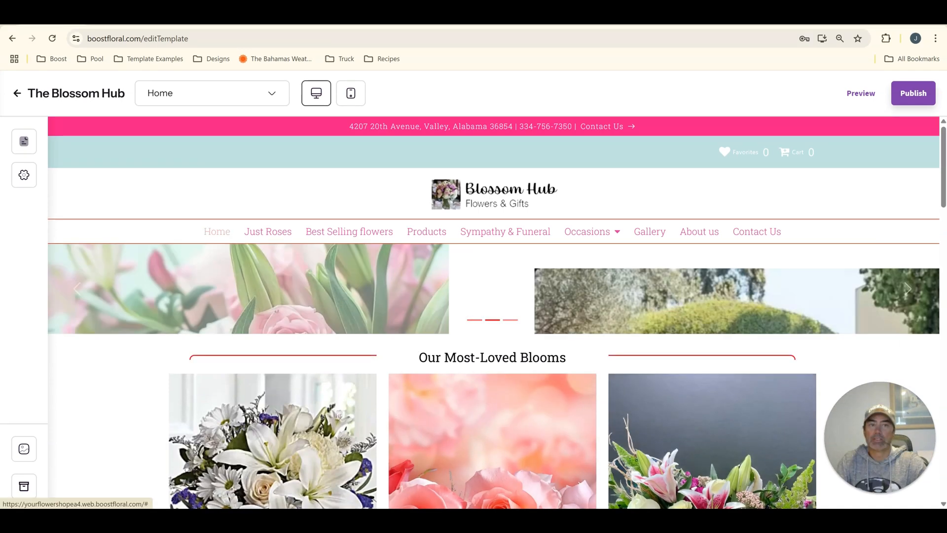
- Switch to the PowerPoint launch checklist, highlight "Create the pages and setup the navbar", and return to the site to view the Occasions submenu
{"action": "left_click", "coordinate": [658, 518]}
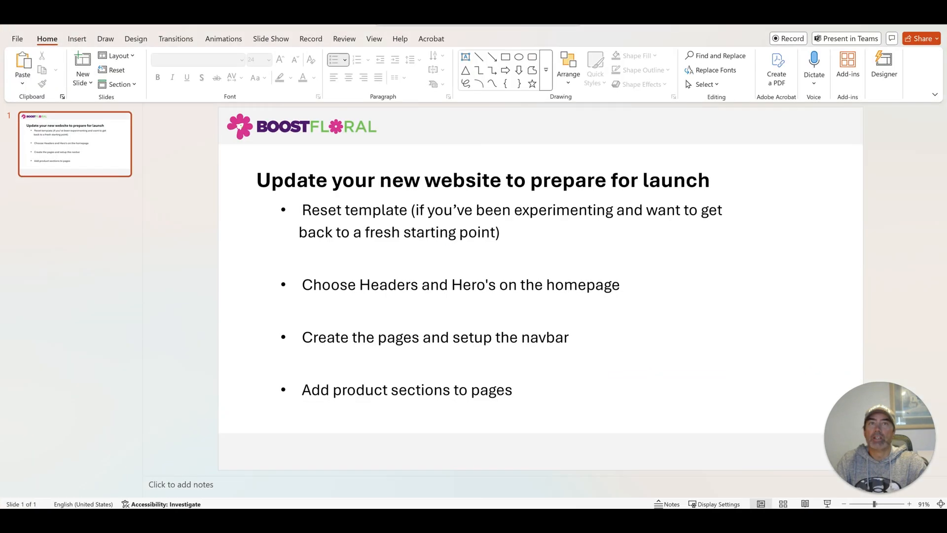
{"action": "left_click", "coordinate": [311, 342]}
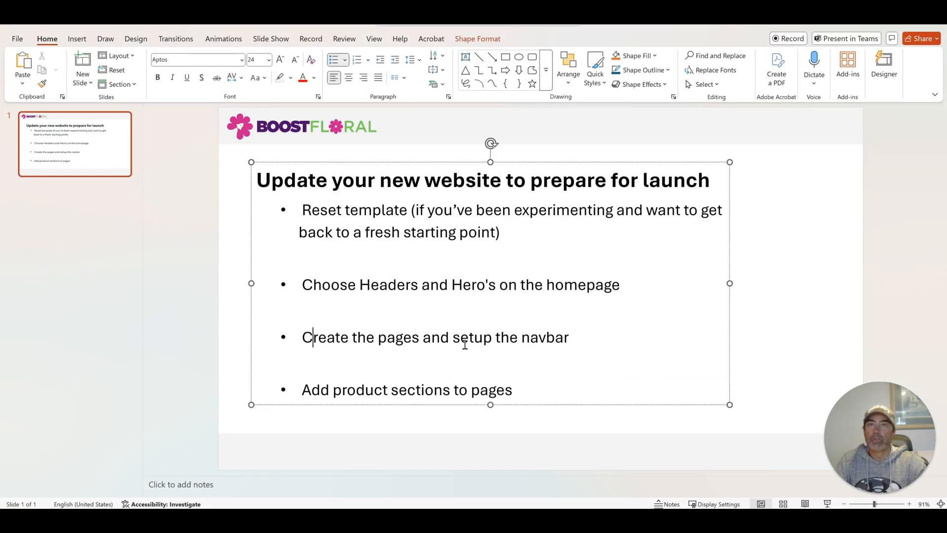
{"action": "triple_click", "coordinate": [571, 352]}
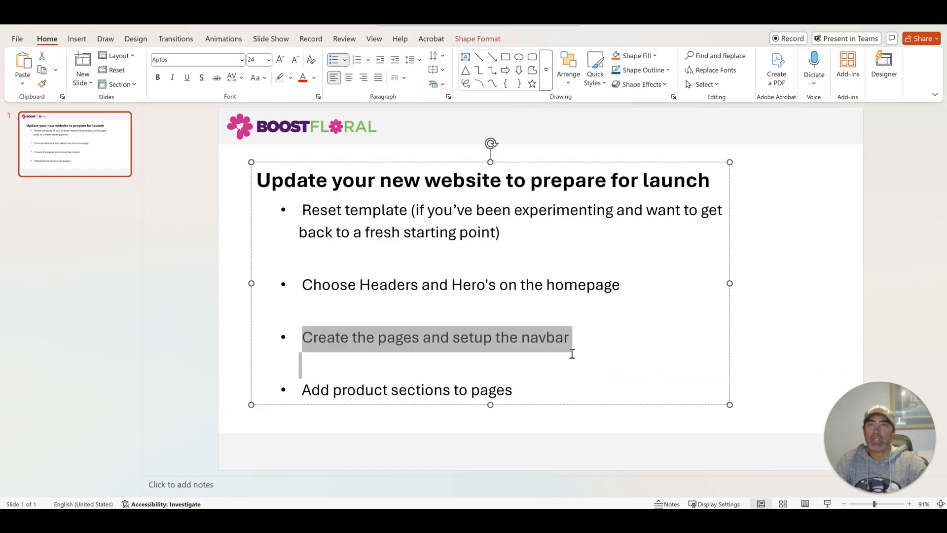
{"action": "left_click", "coordinate": [530, 362]}
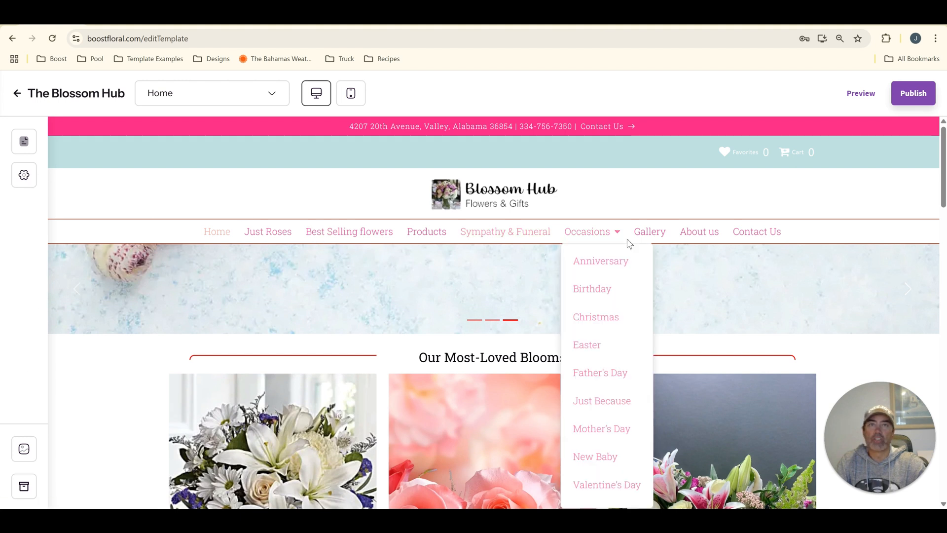
{"action": "mouse_move", "coordinate": [608, 237]}
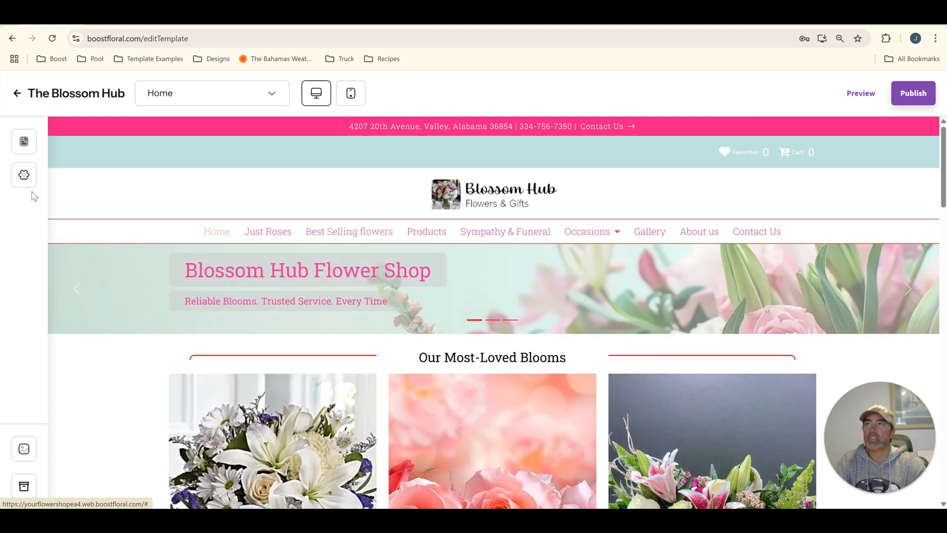
- Add a new site page named My New Page and look for it in the list of all pages
{"action": "left_click", "coordinate": [24, 178]}
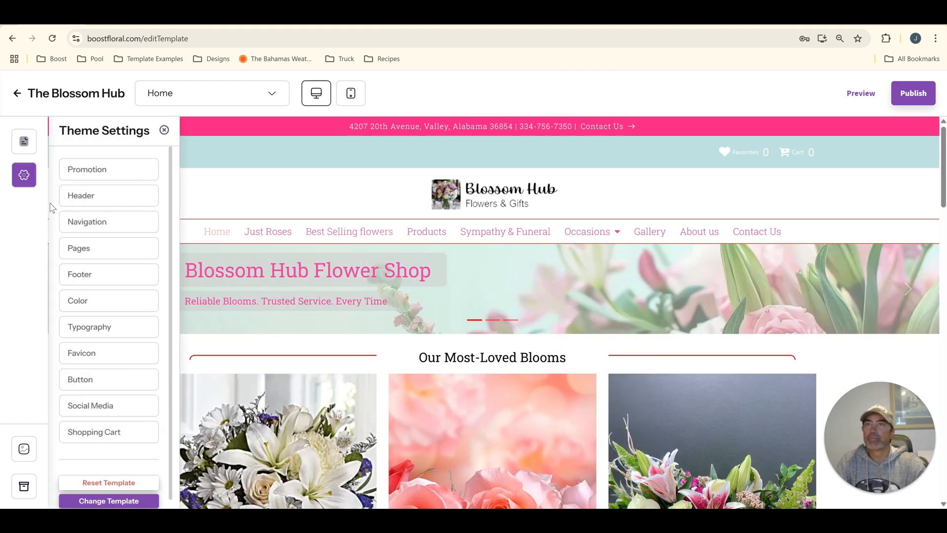
{"action": "left_click", "coordinate": [99, 250]}
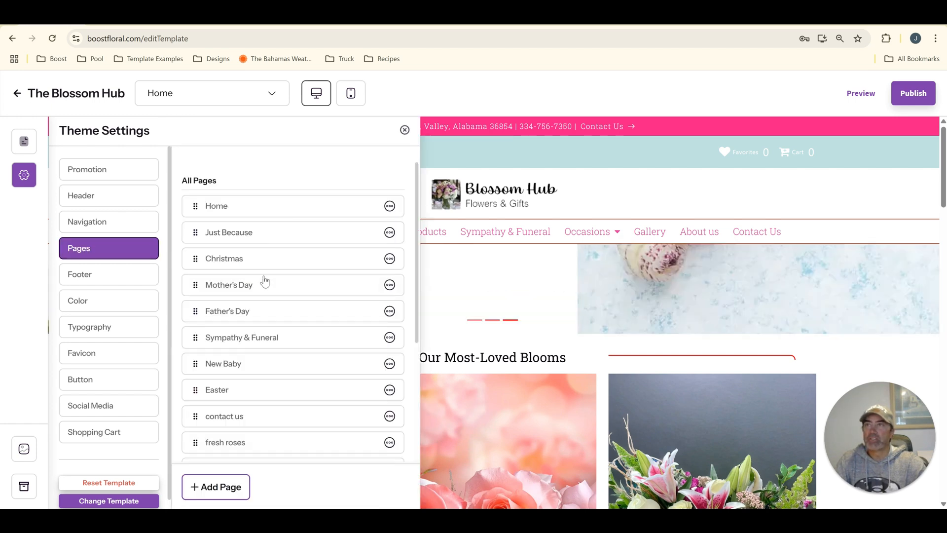
{"action": "scroll", "coordinate": [262, 281], "scroll_direction": "down", "scroll_amount": 4}
{"action": "scroll", "coordinate": [275, 339], "scroll_direction": "up", "scroll_amount": 4}
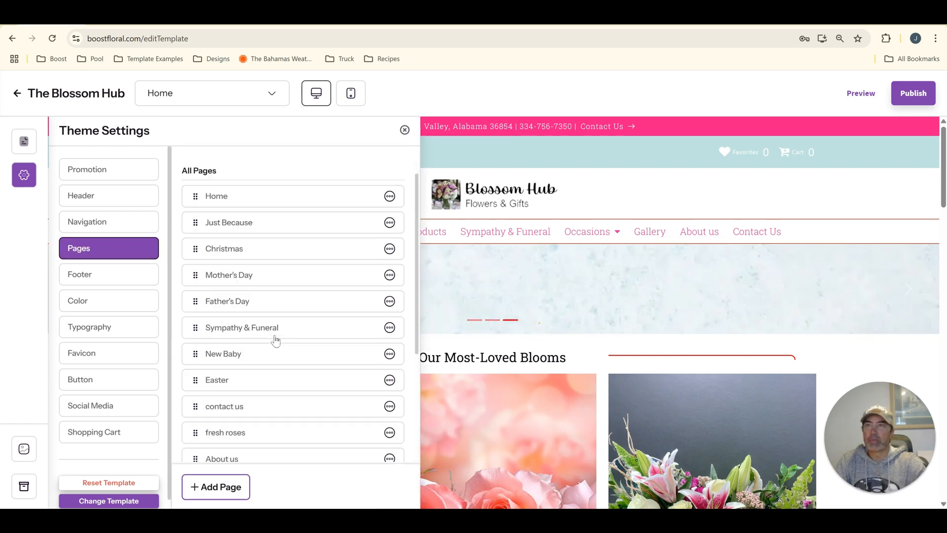
{"action": "scroll", "coordinate": [276, 340], "scroll_direction": "down", "scroll_amount": 4}
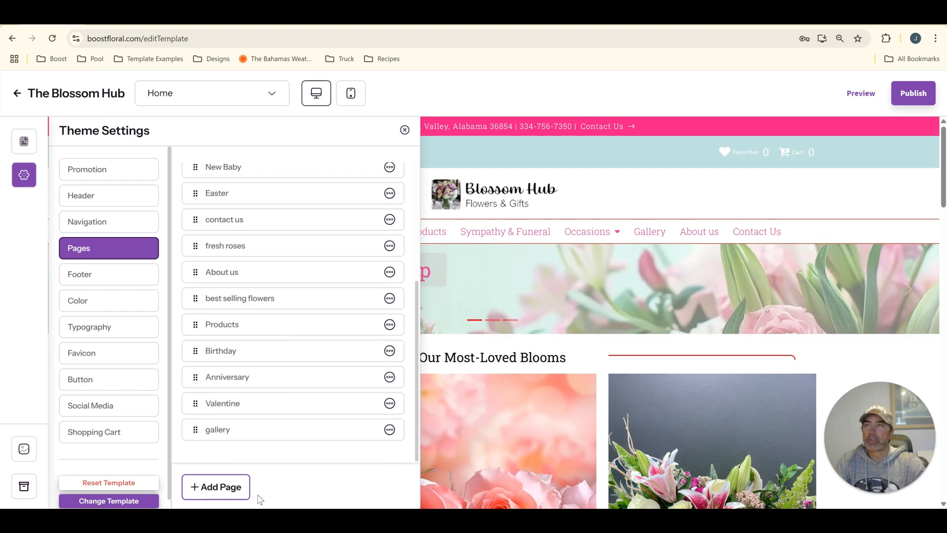
{"action": "left_click", "coordinate": [217, 493]}
{"action": "left_click", "coordinate": [391, 299]}
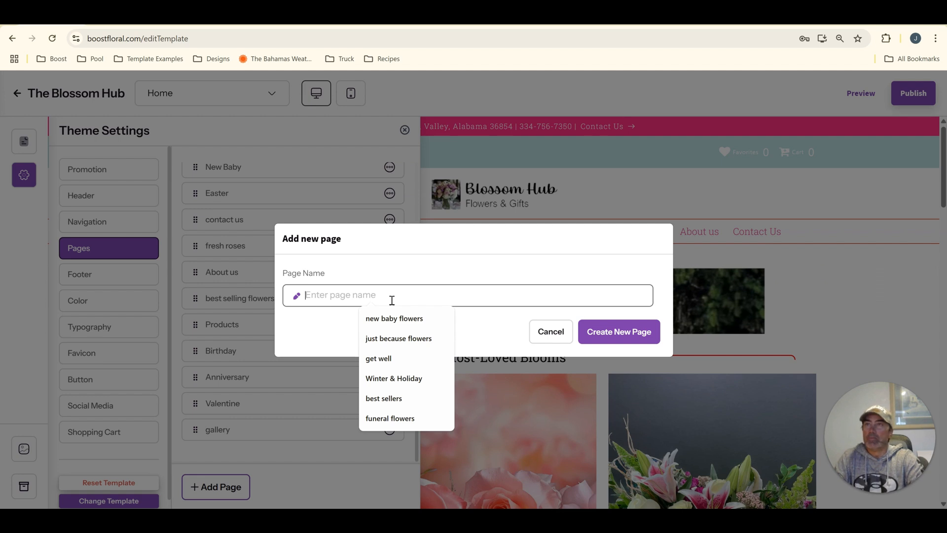
{"action": "type", "text": "My New Page"}
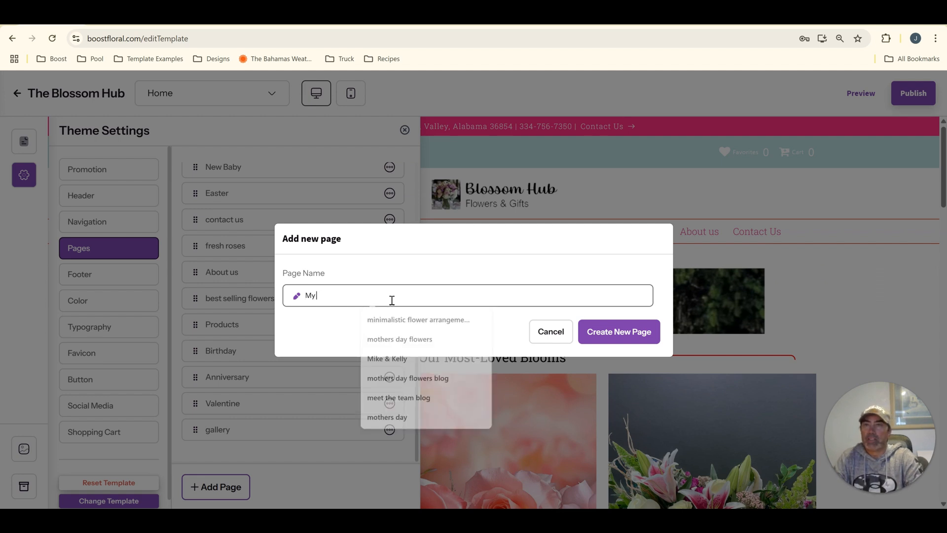
{"action": "left_click", "coordinate": [625, 339]}
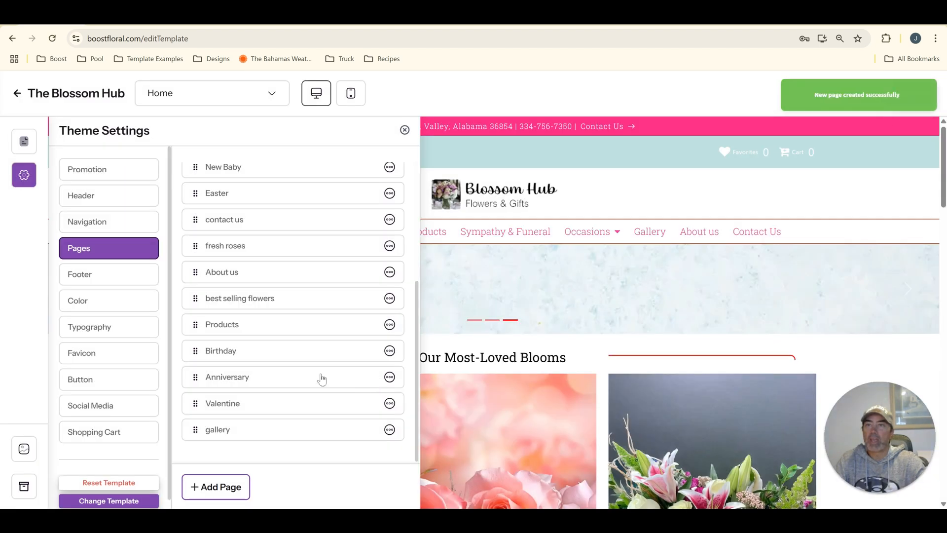
{"action": "scroll", "coordinate": [313, 366], "scroll_direction": "down", "scroll_amount": 2}
{"action": "scroll", "coordinate": [264, 402], "scroll_direction": "up", "scroll_amount": 2}
{"action": "scroll", "coordinate": [267, 345], "scroll_direction": "up", "scroll_amount": 3}
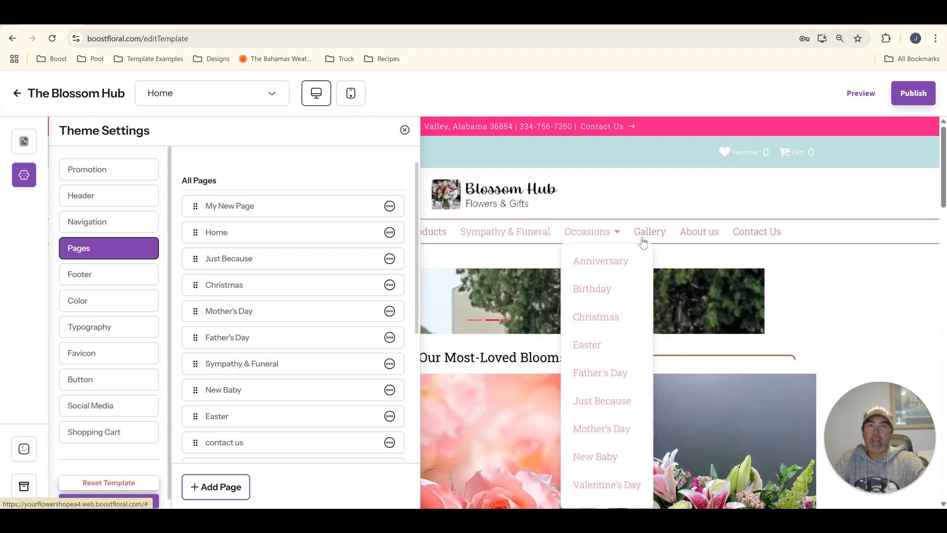
- Examine the navigation menu entries and the submenus and linked pages of the Occasions menu
{"action": "left_click", "coordinate": [106, 227]}
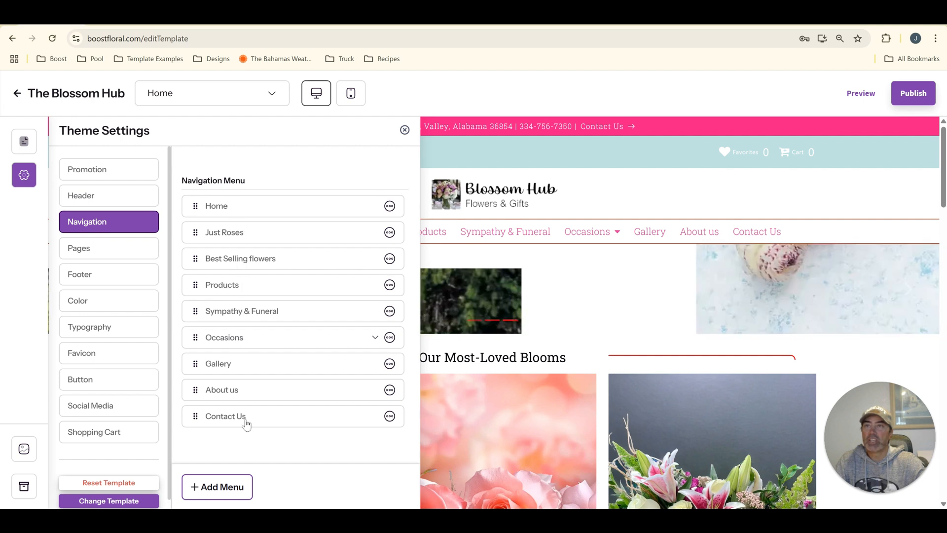
{"action": "left_click", "coordinate": [305, 341]}
{"action": "scroll", "coordinate": [569, 330], "scroll_direction": "down", "scroll_amount": 4}
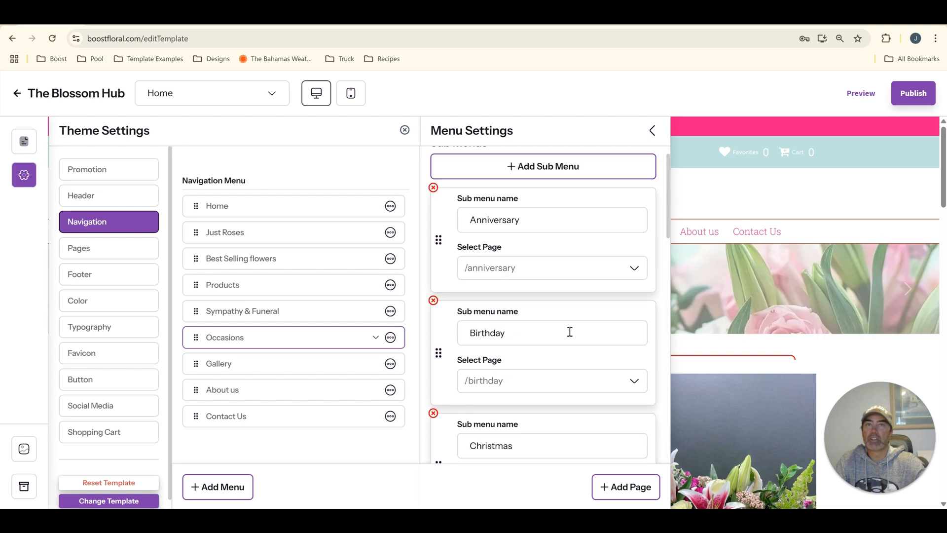
{"action": "scroll", "coordinate": [569, 334], "scroll_direction": "up", "scroll_amount": 4}
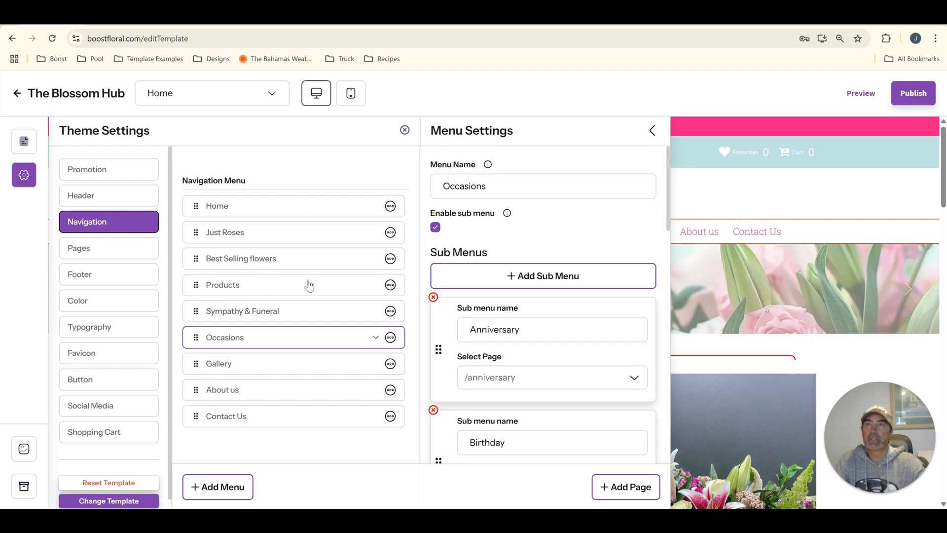
- Add a new navigation menu entry and name it "This is my new menu"
{"action": "left_click", "coordinate": [234, 494]}
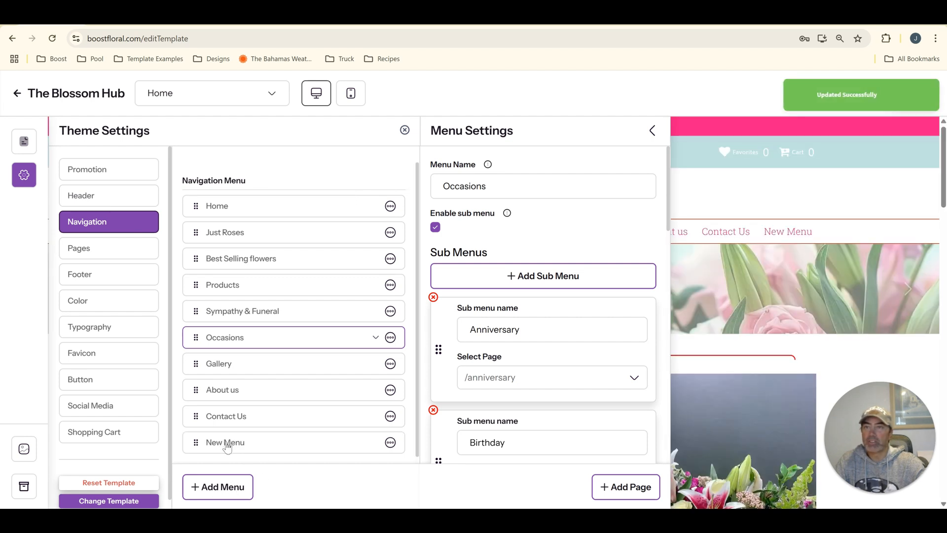
{"action": "left_click", "coordinate": [234, 448]}
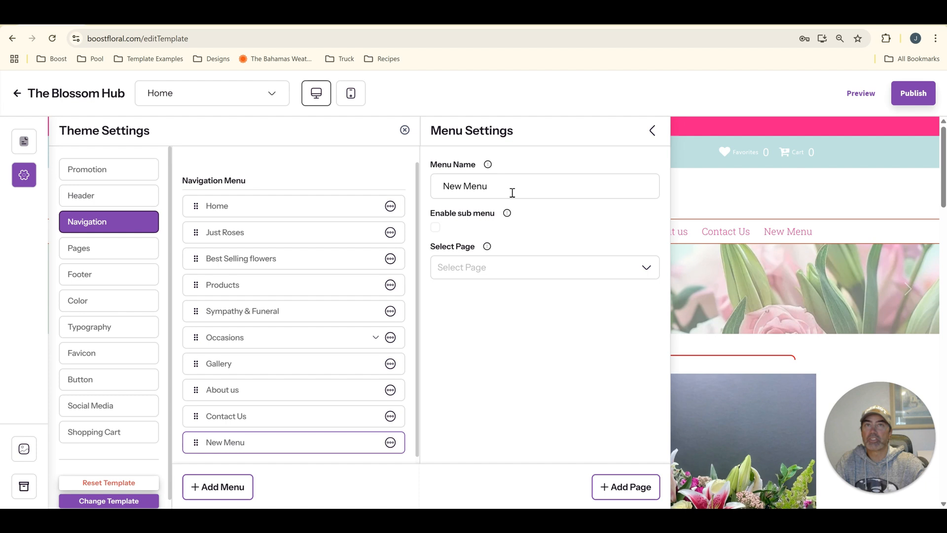
{"action": "left_click_drag", "start_coordinate": [513, 193], "coordinate": [434, 185]}
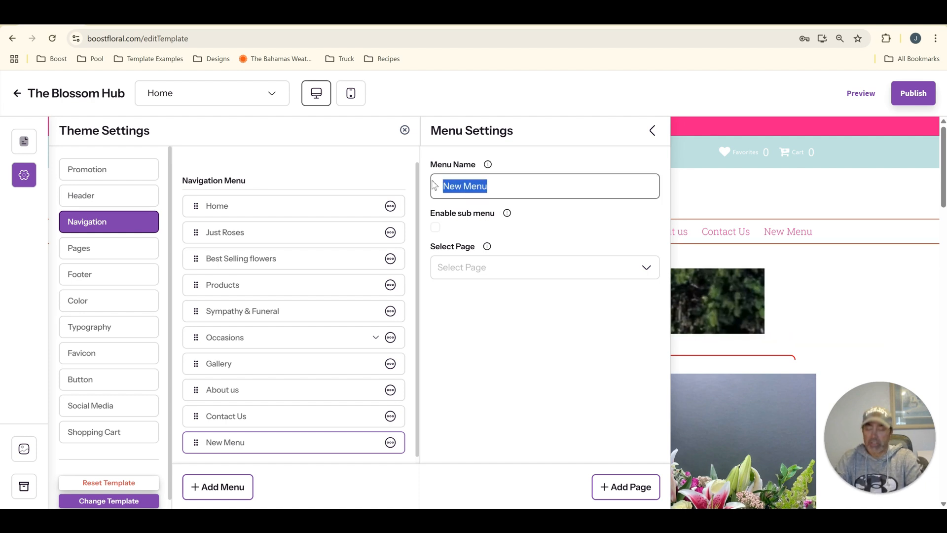
{"action": "type", "text": "This is my new m"}
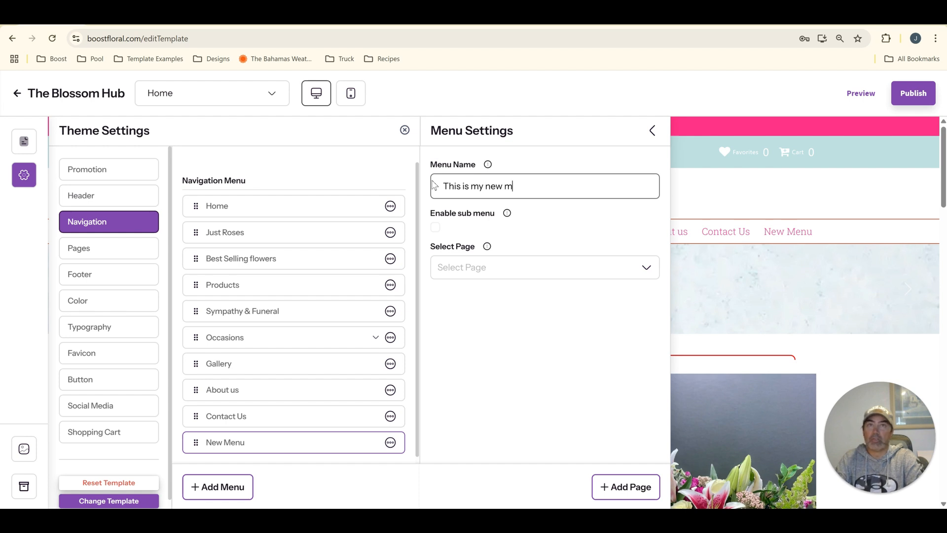
{"action": "left_click_drag", "start_coordinate": [530, 186], "coordinate": [442, 186]}
- Link the new menu entry to My New Page and save the navigation update
{"action": "left_click", "coordinate": [533, 267]}
{"action": "scroll", "coordinate": [530, 325], "scroll_direction": "down", "scroll_amount": 6}
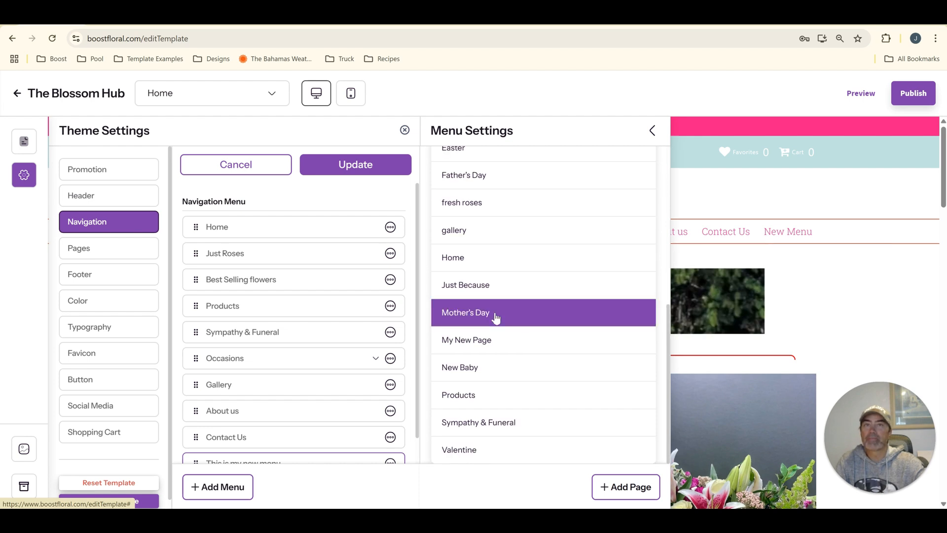
{"action": "left_click", "coordinate": [474, 341]}
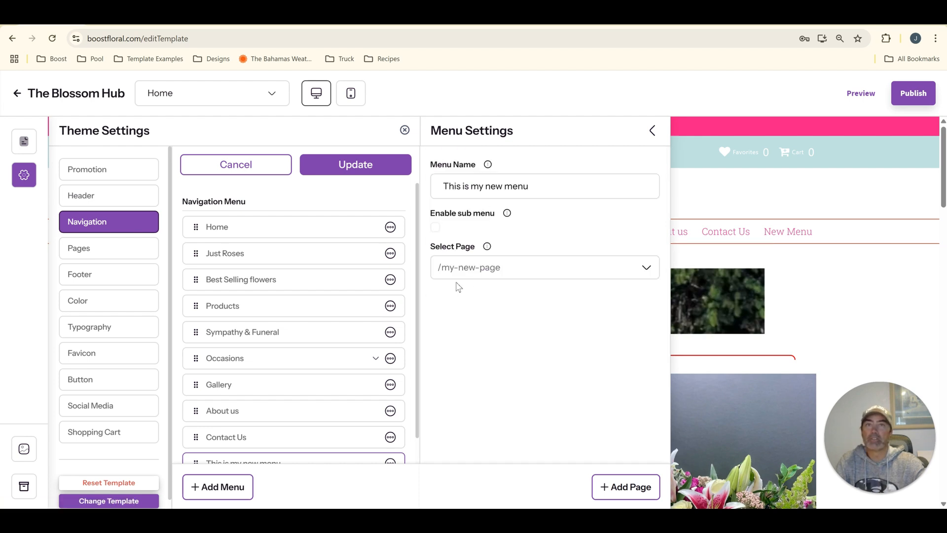
{"action": "triple_click", "coordinate": [500, 186]}
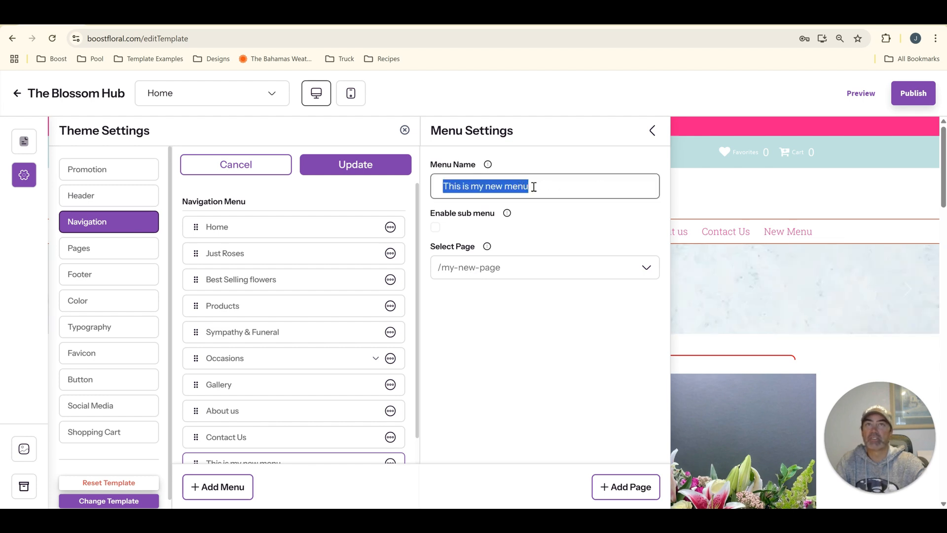
{"action": "left_click", "coordinate": [345, 167]}
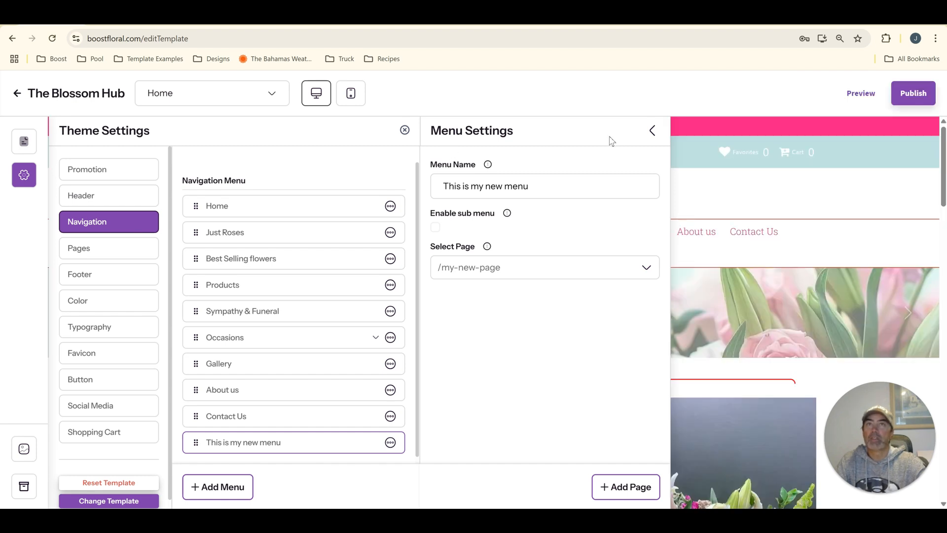
- Close the theme settings and open "This is my new menu" from the site's navbar to check its linked page
{"action": "left_click", "coordinate": [405, 130]}
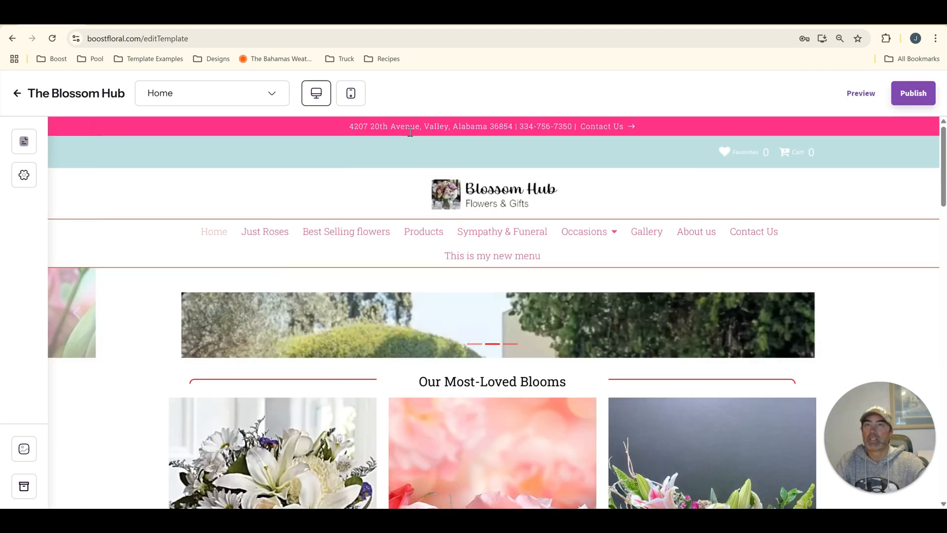
{"action": "left_click", "coordinate": [492, 257]}
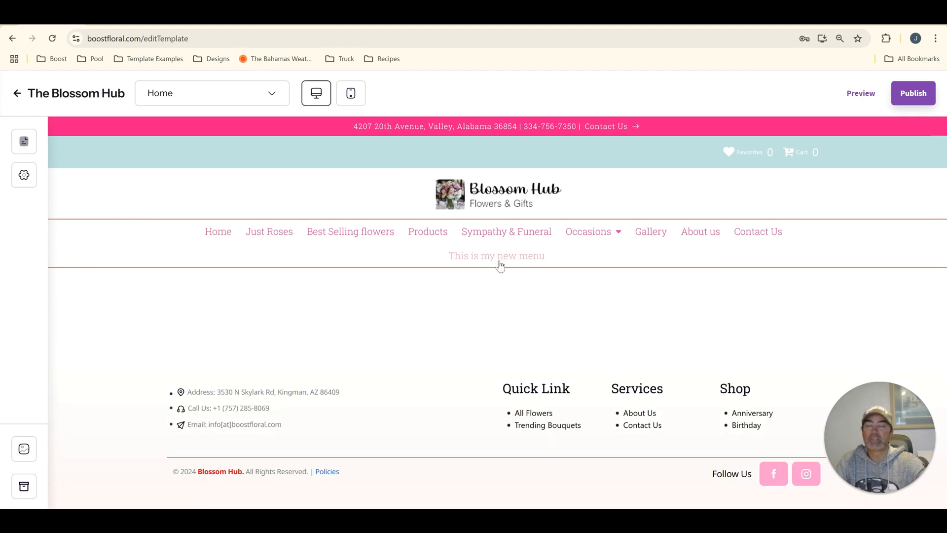
{"action": "left_click_drag", "start_coordinate": [440, 261], "coordinate": [573, 262]}
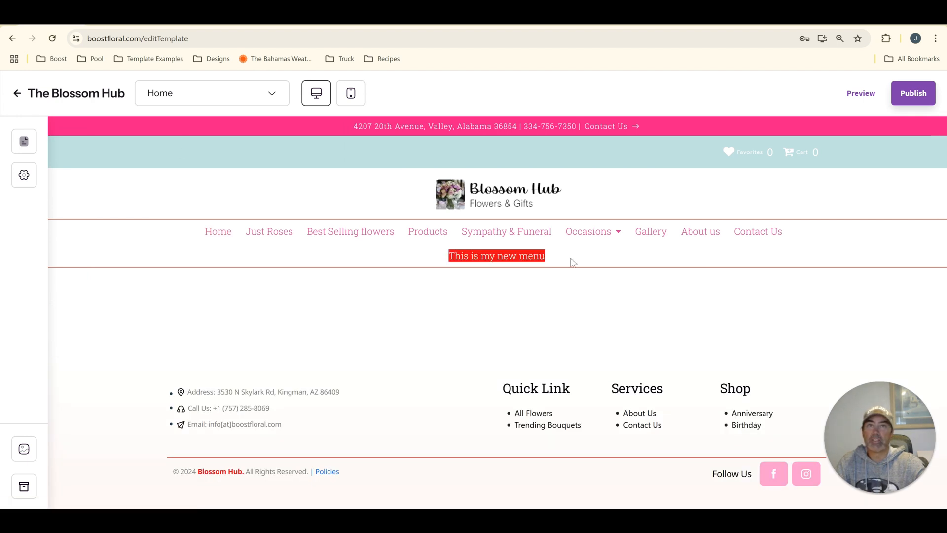
- Switch the editor to My New Page and open the list of sections that can be added to it
{"action": "left_click", "coordinate": [561, 290]}
{"action": "left_click", "coordinate": [201, 93]}
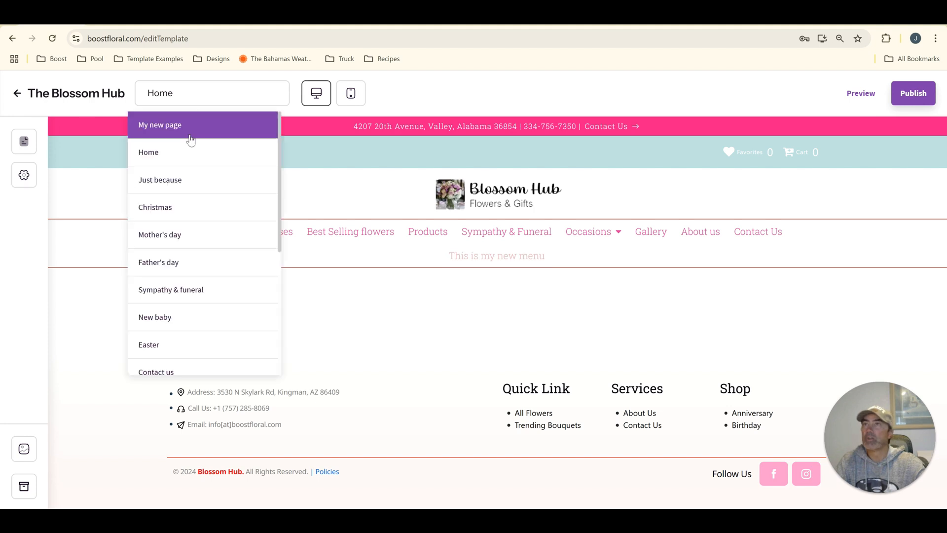
{"action": "left_click", "coordinate": [167, 127]}
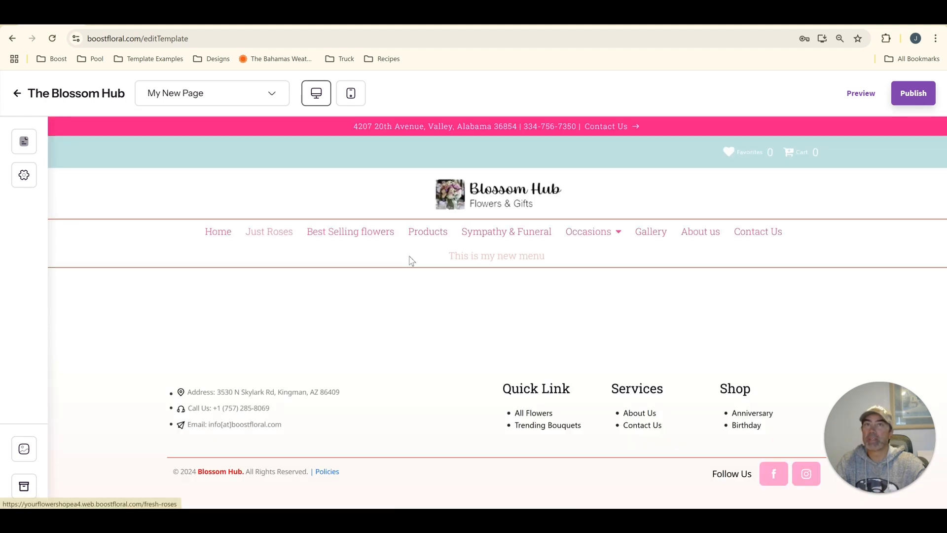
{"action": "left_click", "coordinate": [32, 181]}
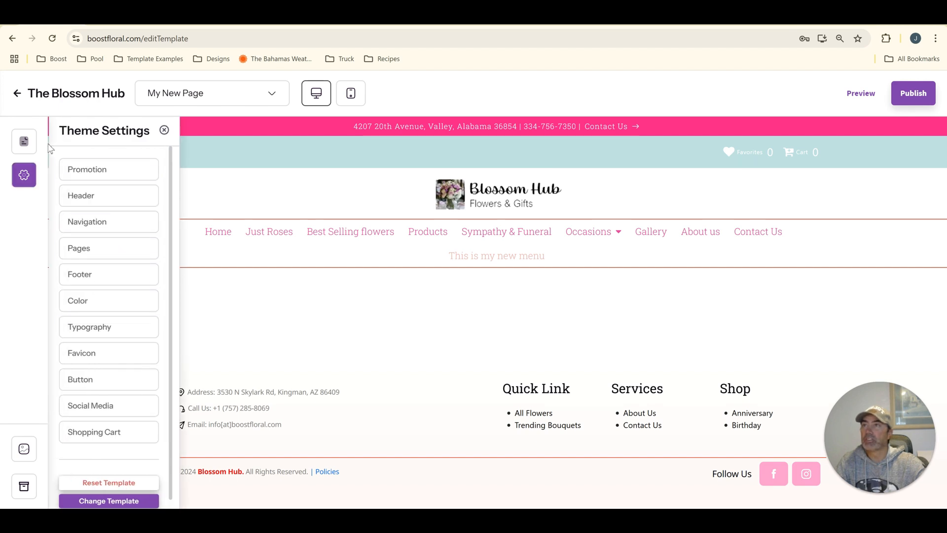
{"action": "left_click", "coordinate": [26, 143]}
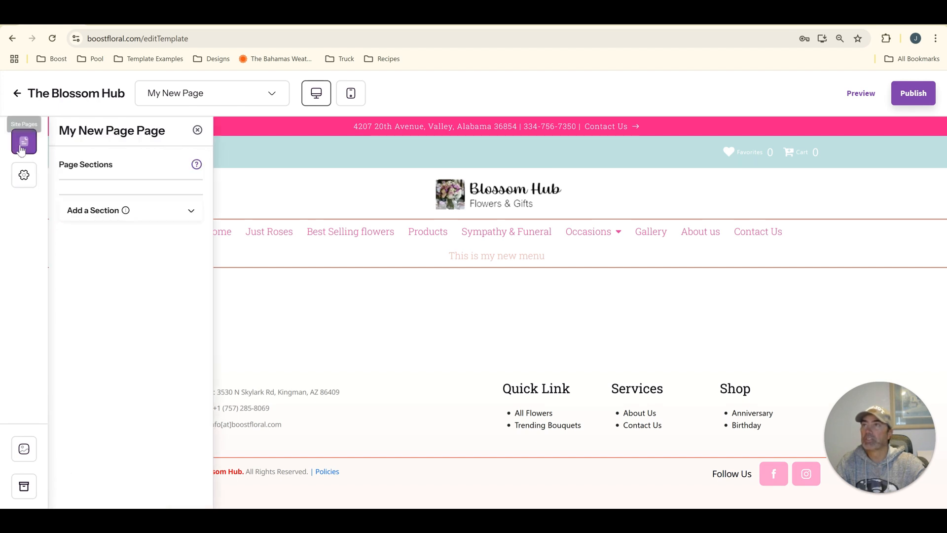
{"action": "left_click", "coordinate": [155, 212]}
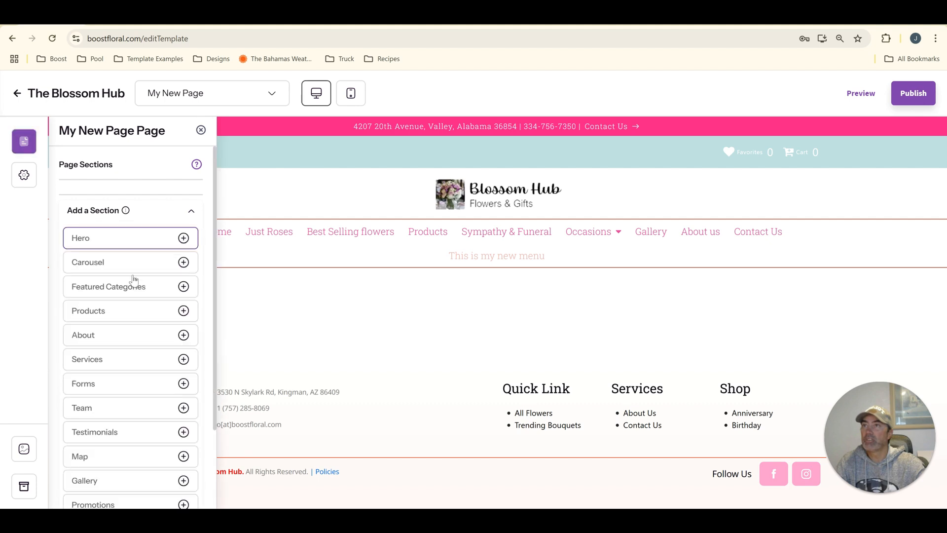
- Add a Products section in Style 5 to My New Page
{"action": "left_click", "coordinate": [131, 312]}
{"action": "scroll", "coordinate": [352, 316], "scroll_direction": "down", "scroll_amount": 8}
{"action": "scroll", "coordinate": [352, 316], "scroll_direction": "down", "scroll_amount": 3}
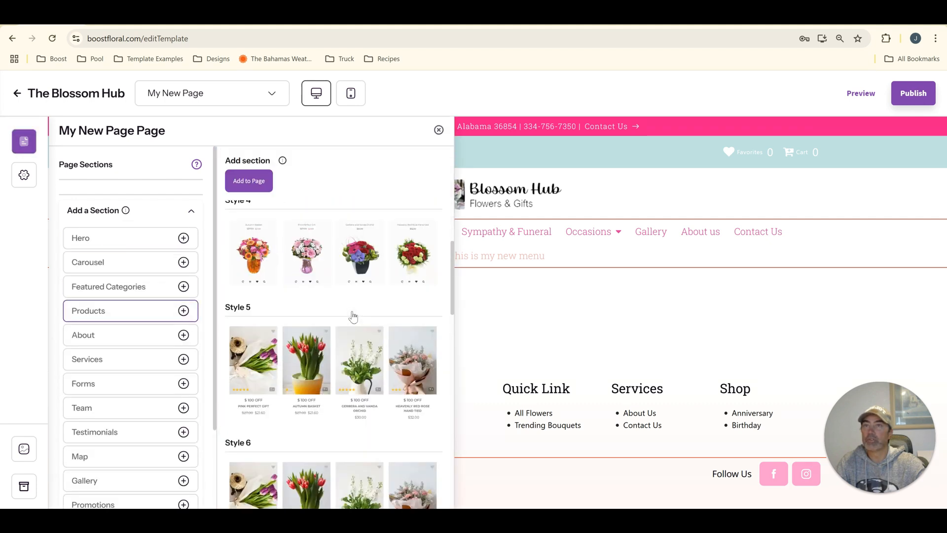
{"action": "left_click", "coordinate": [348, 286]}
{"action": "left_click", "coordinate": [249, 181]}
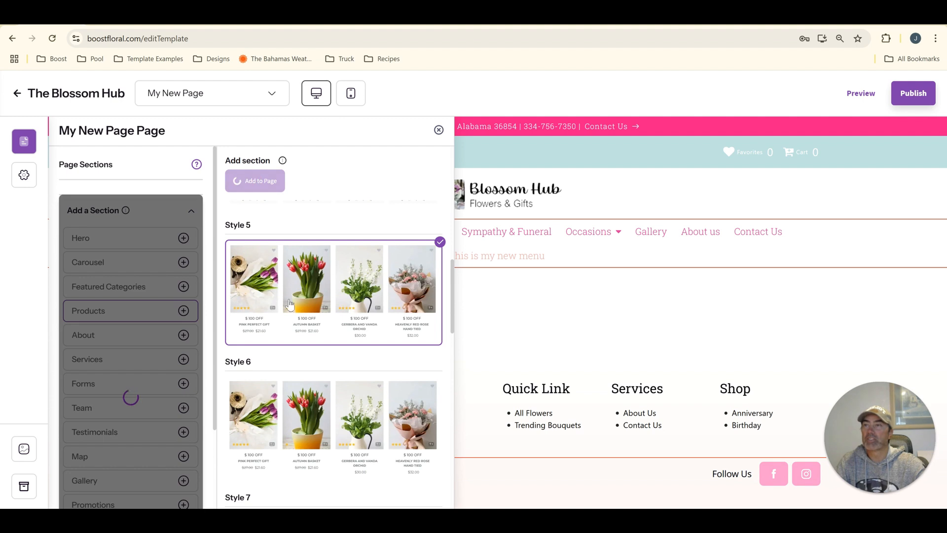
- Assign the Rose tag to the Products section, save the update and look over the products on the page
{"action": "left_click", "coordinate": [497, 319]}
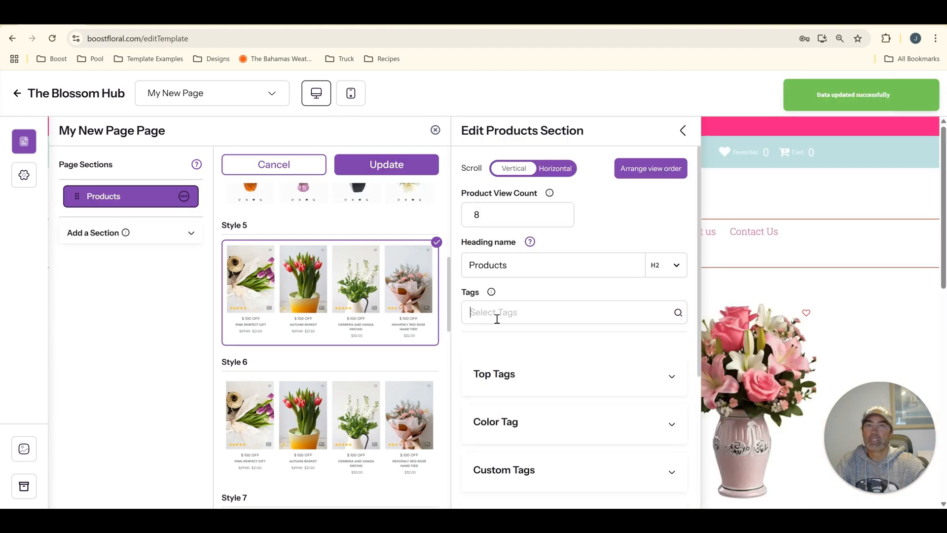
{"action": "type", "text": "roses"}
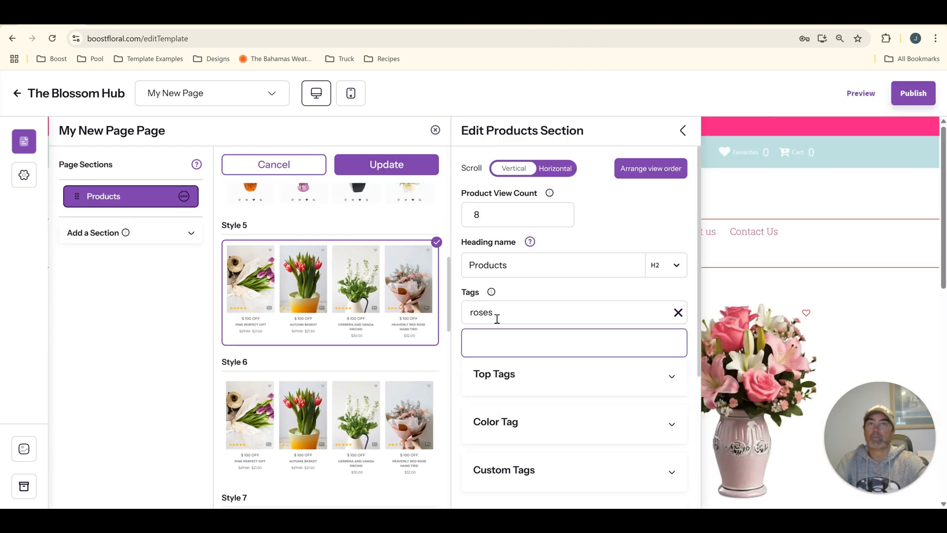
{"action": "key", "text": "BackSpace"}
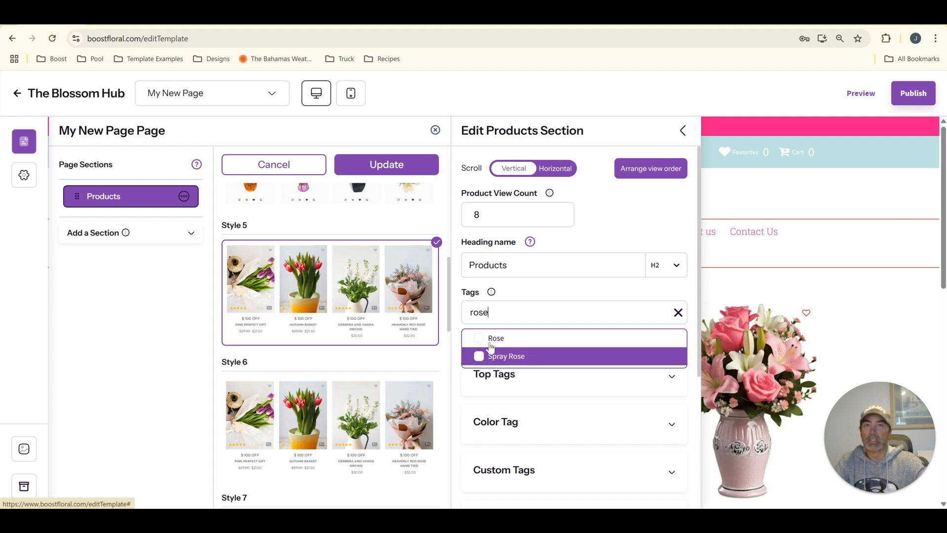
{"action": "left_click", "coordinate": [491, 341]}
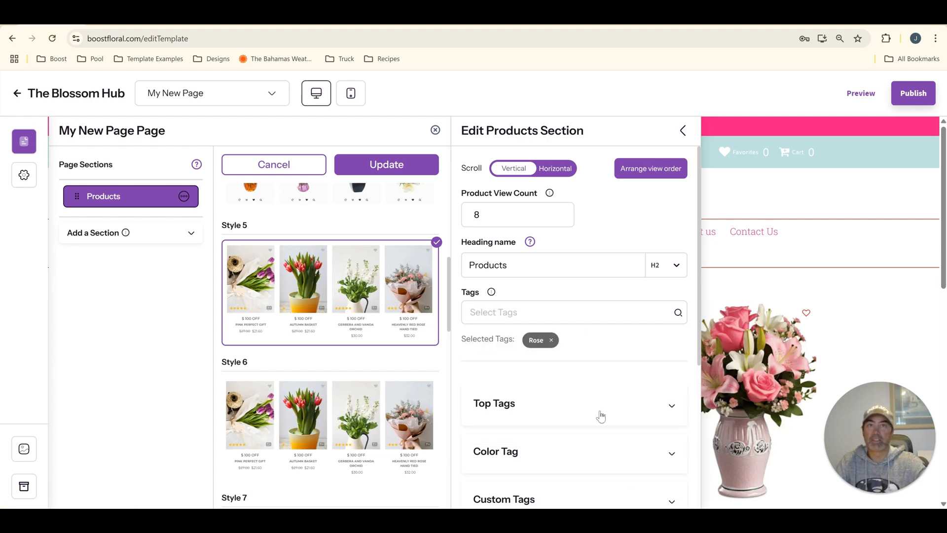
{"action": "left_click", "coordinate": [397, 166]}
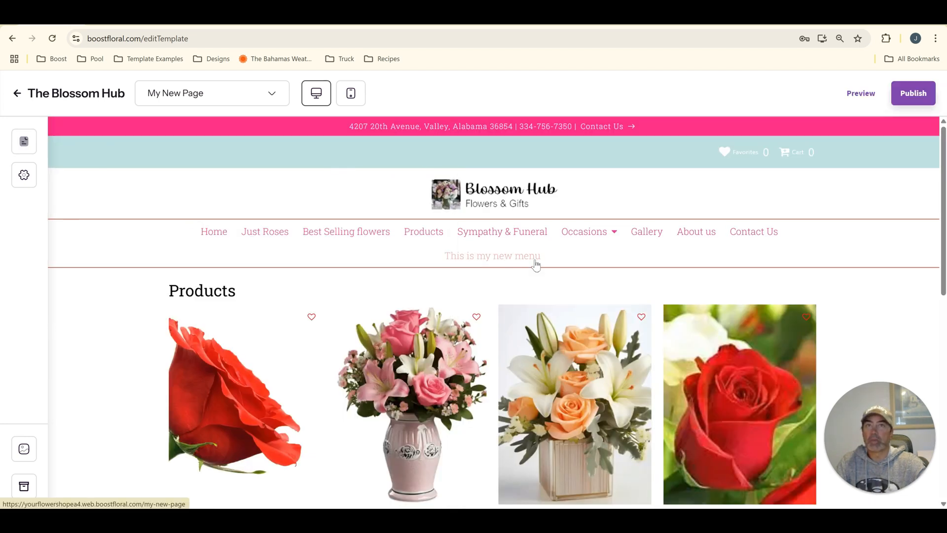
{"action": "scroll", "coordinate": [345, 346], "scroll_direction": "down", "scroll_amount": 10}
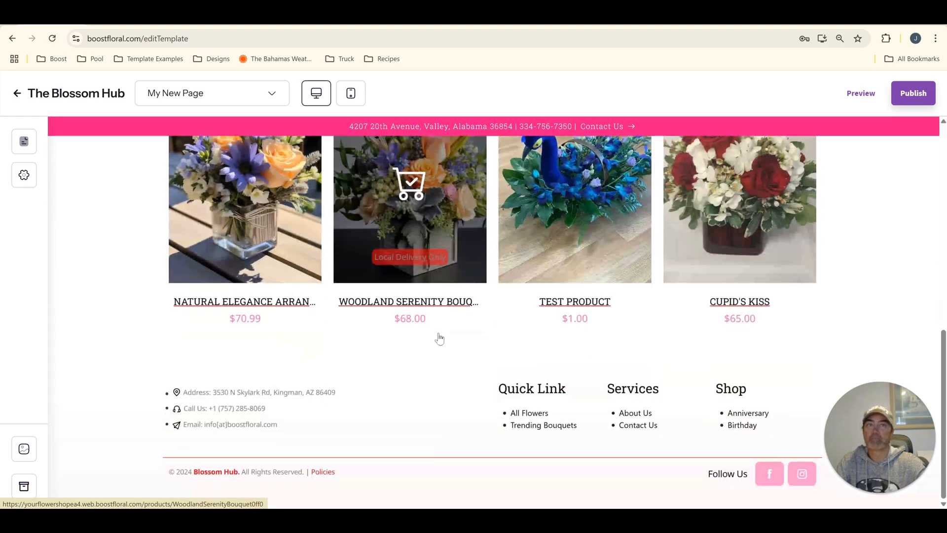
{"action": "scroll", "coordinate": [439, 338], "scroll_direction": "up", "scroll_amount": 10}
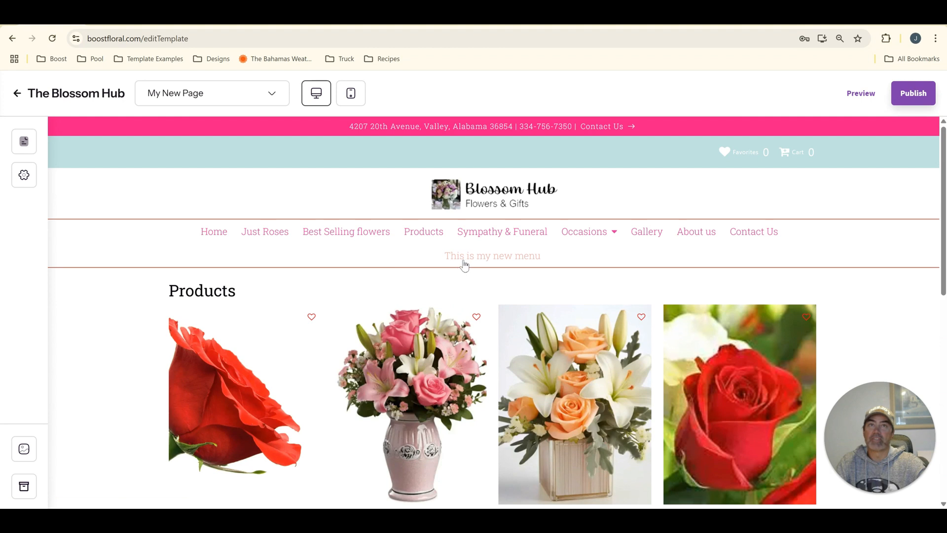
- Move the "This is my new menu" entry directly after Home in the navigation menu and save the new order
{"action": "left_click", "coordinate": [26, 178]}
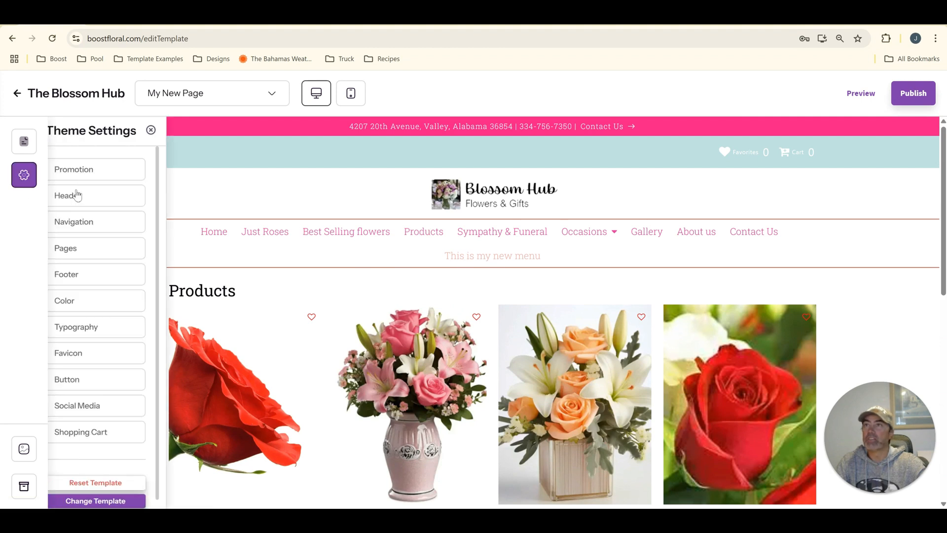
{"action": "left_click", "coordinate": [97, 223]}
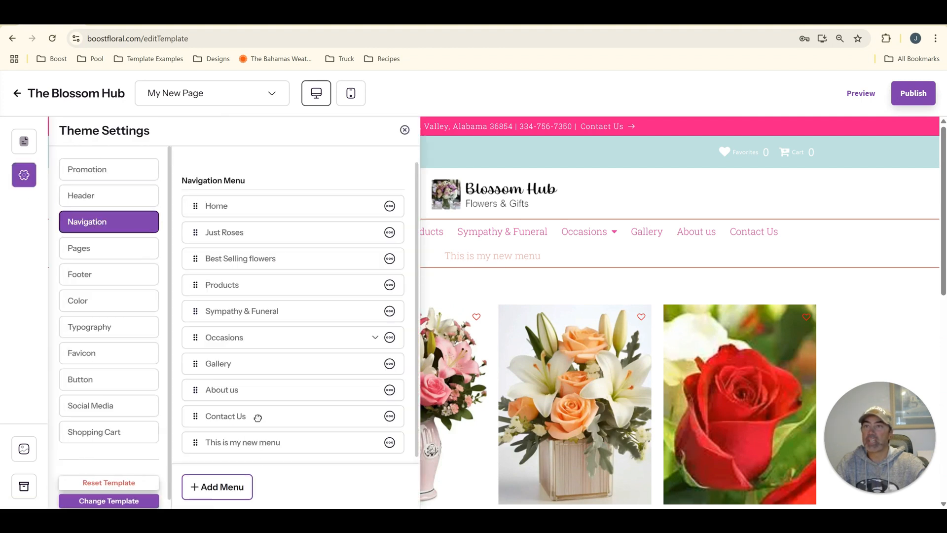
{"action": "left_click_drag", "start_coordinate": [257, 418], "coordinate": [259, 223]}
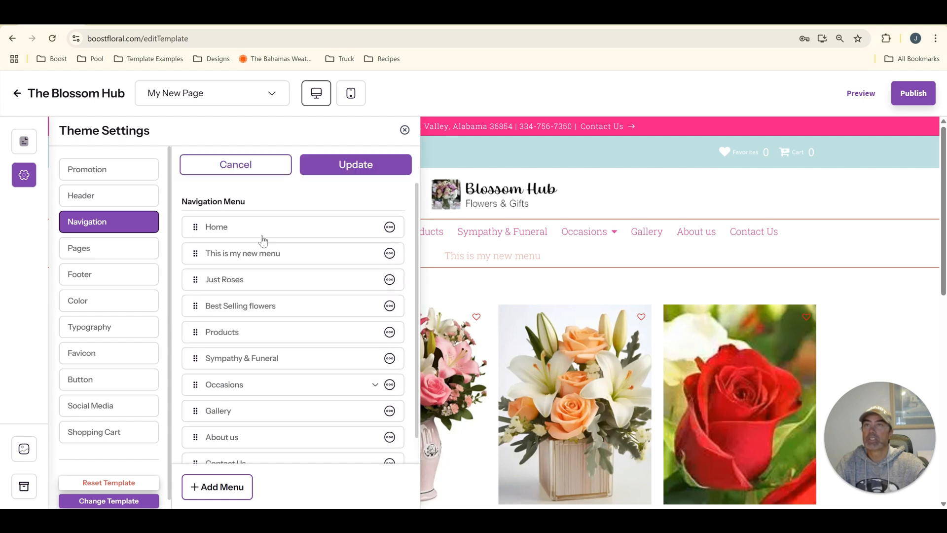
{"action": "left_click", "coordinate": [329, 168]}
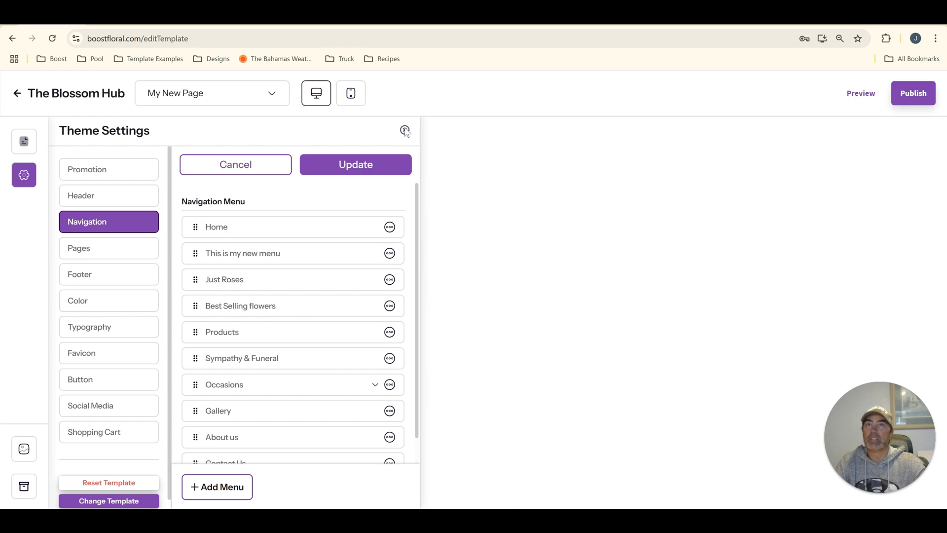
{"action": "left_click", "coordinate": [404, 131]}
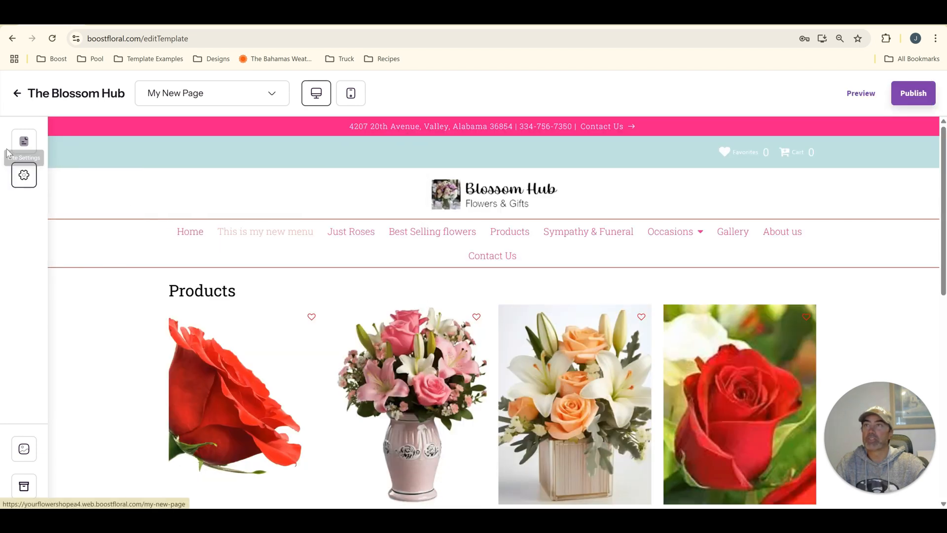
- Rename the "This is my new menu" navigation entry to "Updated Name" and save the change
{"action": "left_click", "coordinate": [24, 142]}
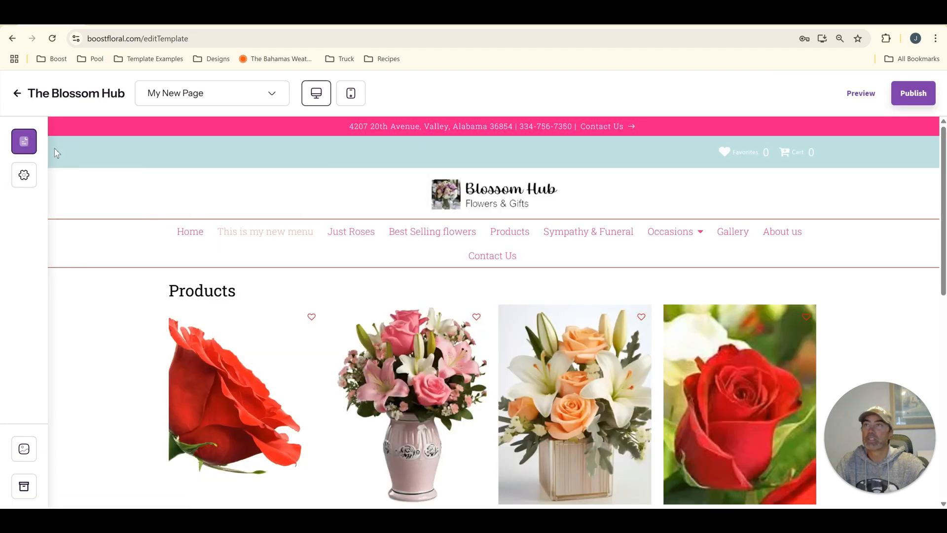
{"action": "left_click", "coordinate": [24, 175]}
{"action": "left_click", "coordinate": [110, 234]}
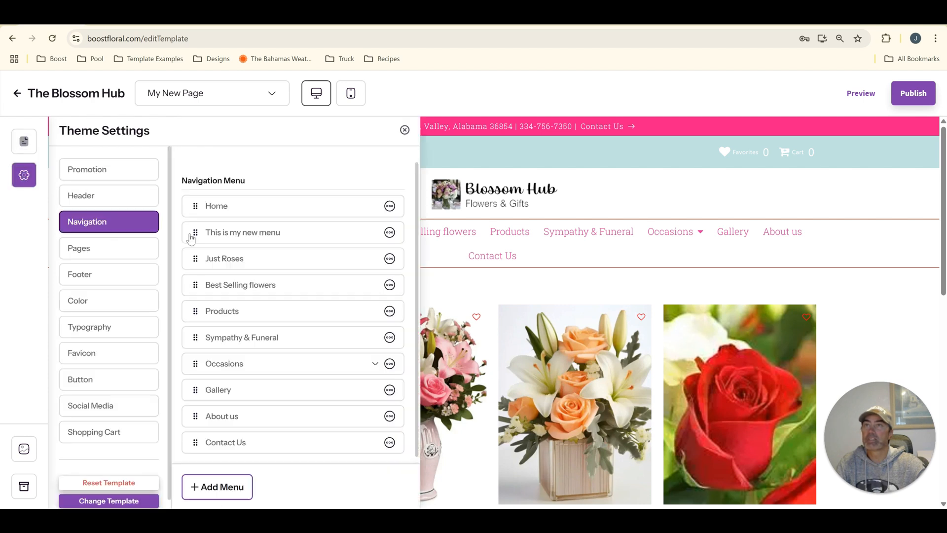
{"action": "left_click", "coordinate": [300, 236]}
{"action": "left_click_drag", "start_coordinate": [553, 188], "coordinate": [435, 186]}
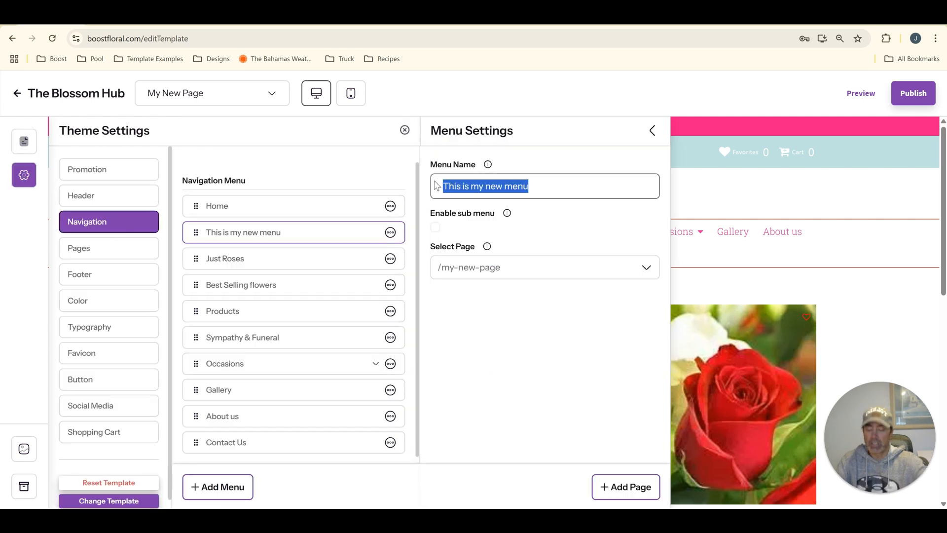
{"action": "type", "text": "update"}
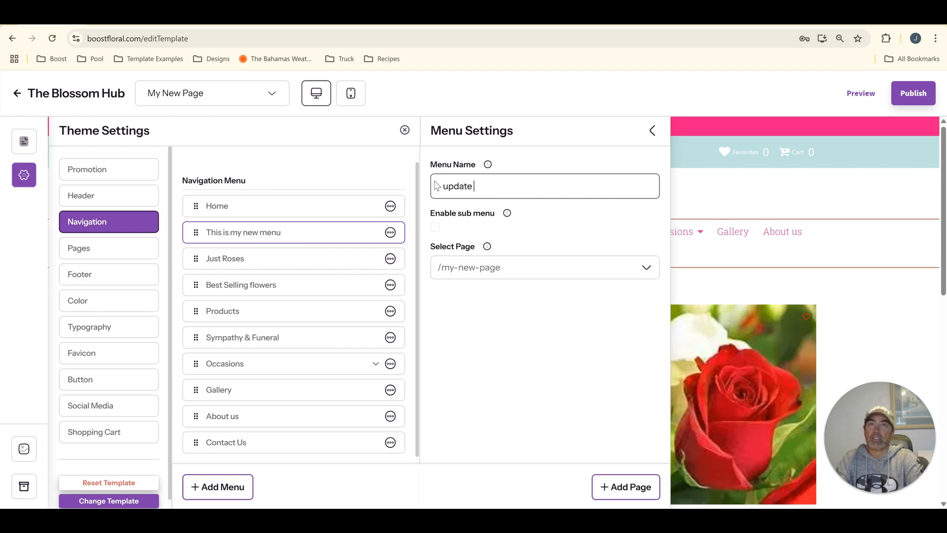
{"action": "key", "text": "BackSpace"}
{"action": "key", "text": "BackSpace"}
{"action": "key", "text": "BackSpace"}
{"action": "key", "text": "BackSpace"}
{"action": "key", "text": "BackSpace"}
{"action": "key", "text": "BackSpace"}
{"action": "type", "text": "Update"}
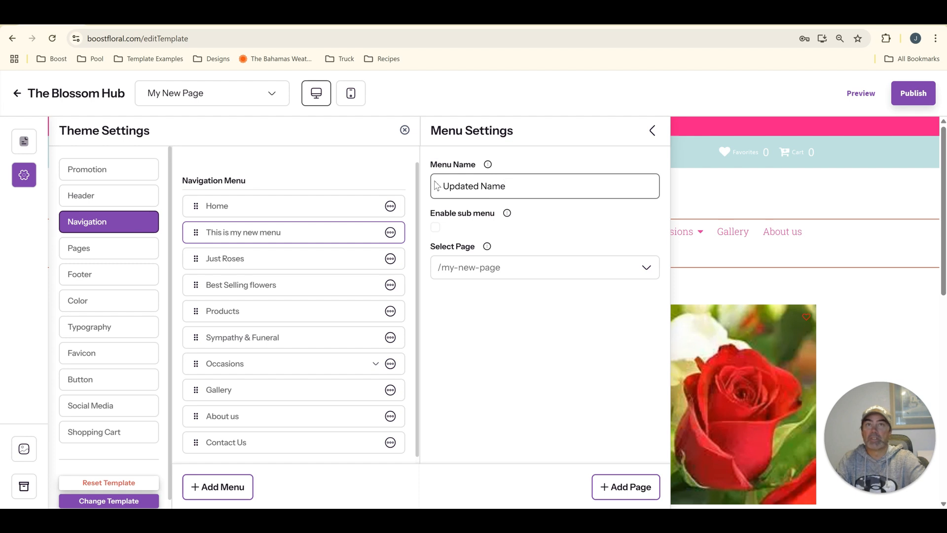
{"action": "left_click", "coordinate": [503, 327]}
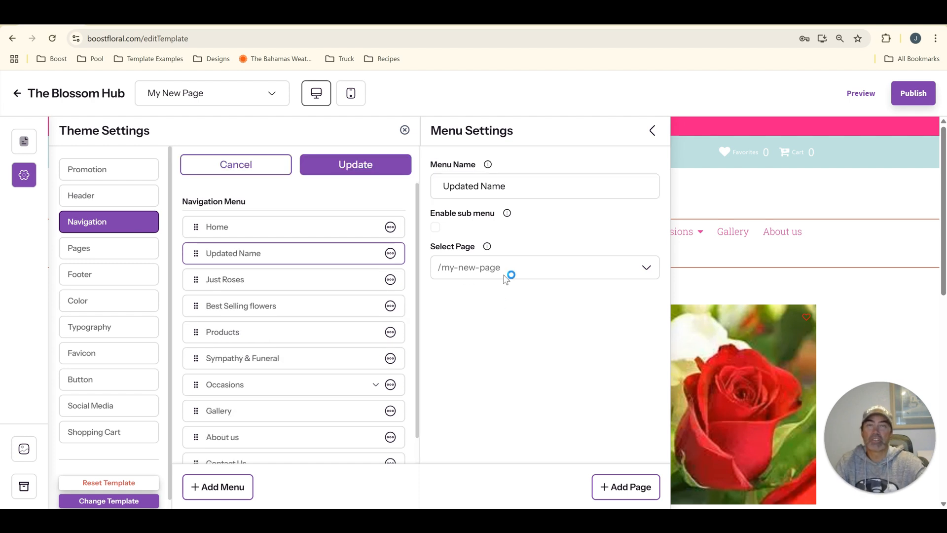
{"action": "left_click", "coordinate": [341, 164]}
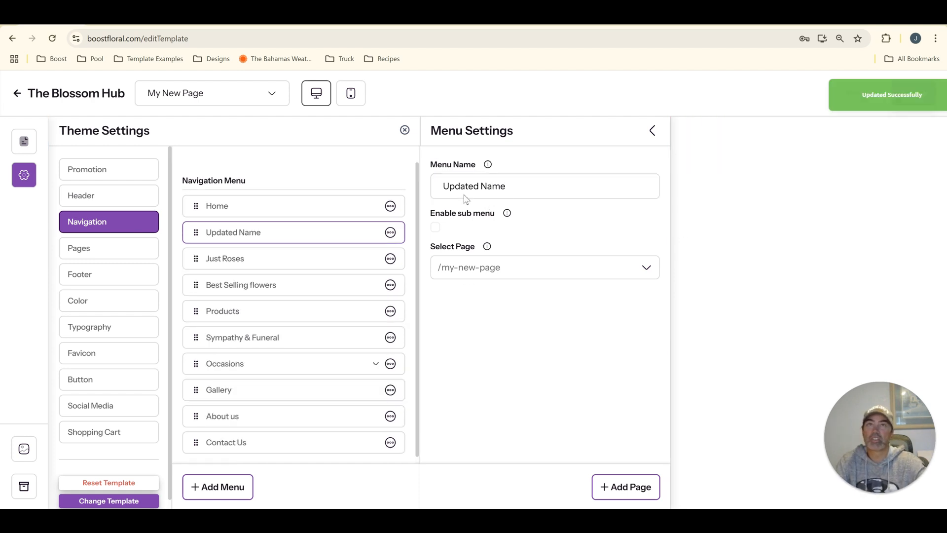
- Close the theme settings and open Just Roses and Updated Name from the site's navbar to check their linked pages
{"action": "left_click", "coordinate": [405, 130]}
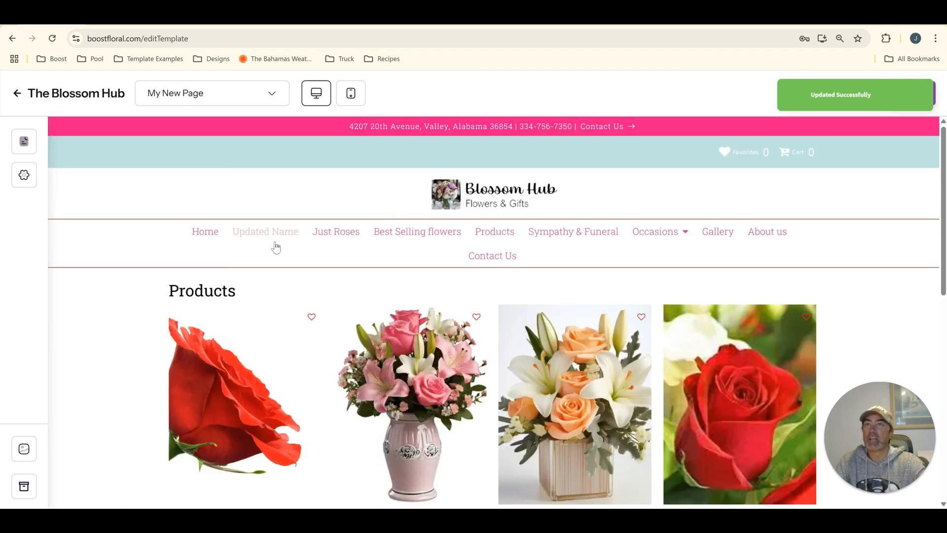
{"action": "left_click", "coordinate": [337, 236]}
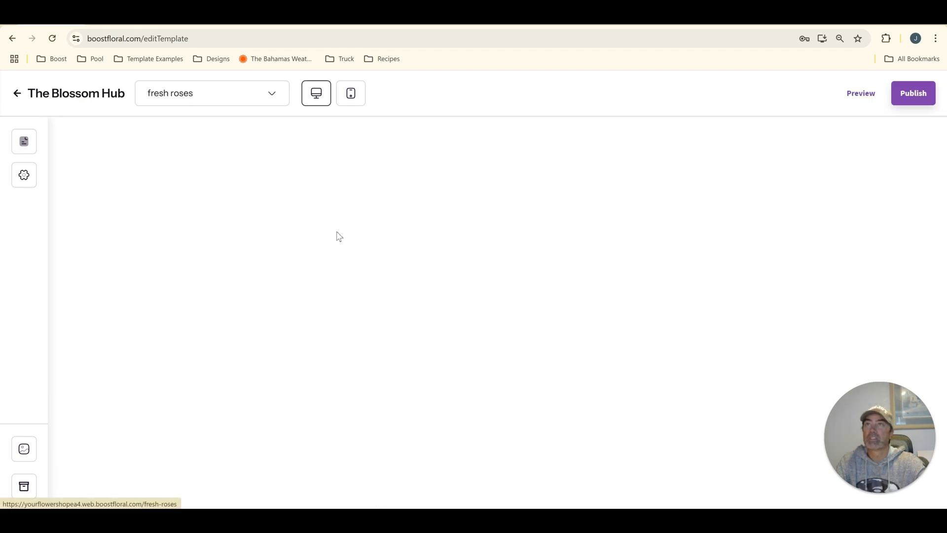
{"action": "left_click", "coordinate": [273, 240]}
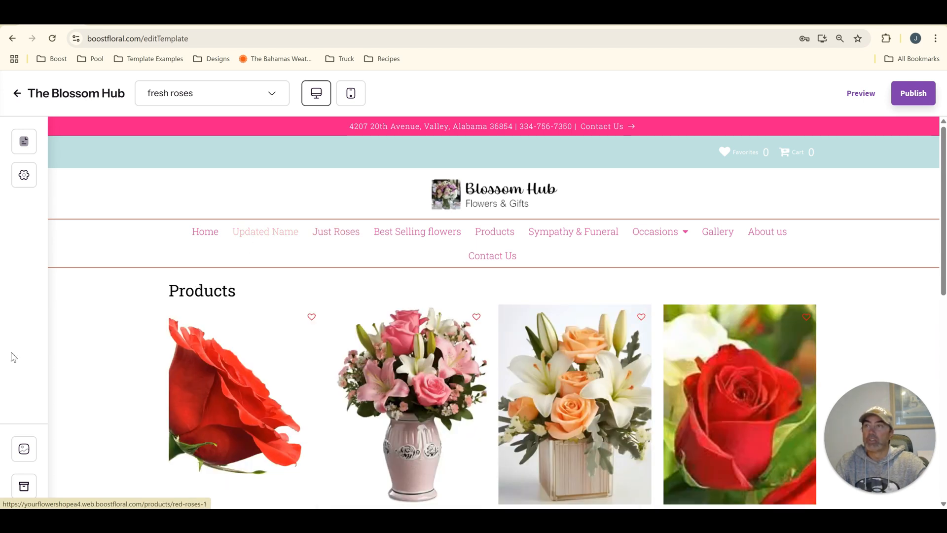
- Examine the list of all pages in the theme settings, along with the settings and available actions for My New Page
{"action": "left_click", "coordinate": [30, 180]}
{"action": "left_click", "coordinate": [73, 252]}
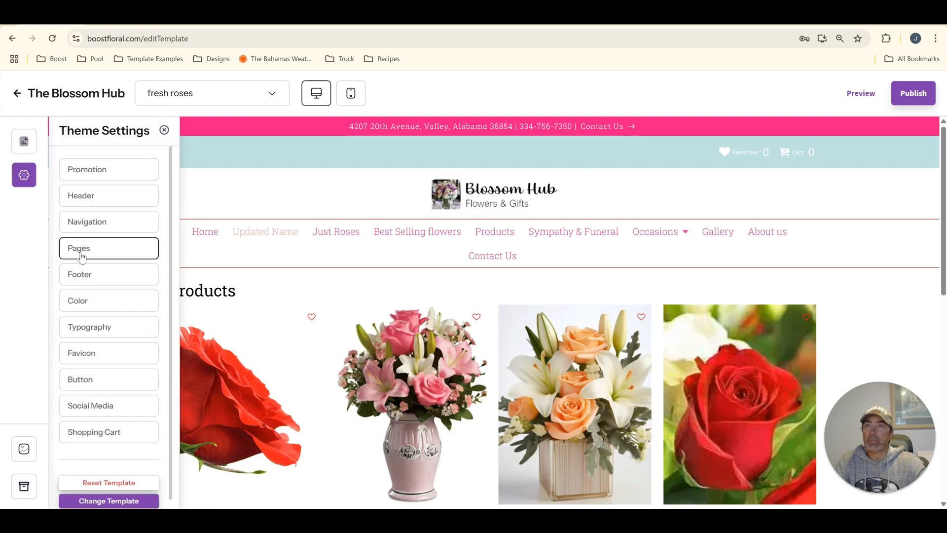
{"action": "scroll", "coordinate": [261, 346], "scroll_direction": "down", "scroll_amount": 5}
{"action": "scroll", "coordinate": [259, 390], "scroll_direction": "up", "scroll_amount": 5}
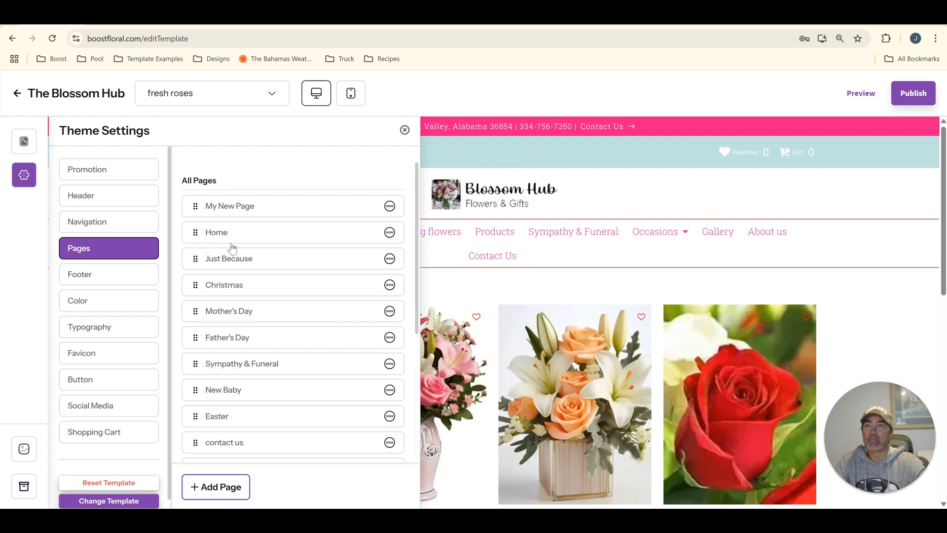
{"action": "left_click", "coordinate": [322, 212]}
{"action": "left_click", "coordinate": [390, 207]}
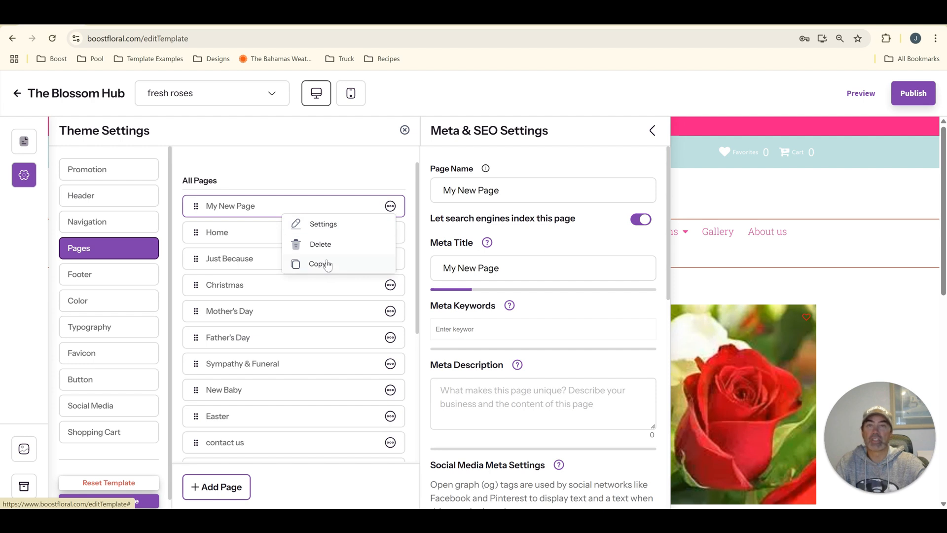
- Hide the Updated Name entry in the navigation menu, save the change and close the theme settings
{"action": "left_click", "coordinate": [113, 231]}
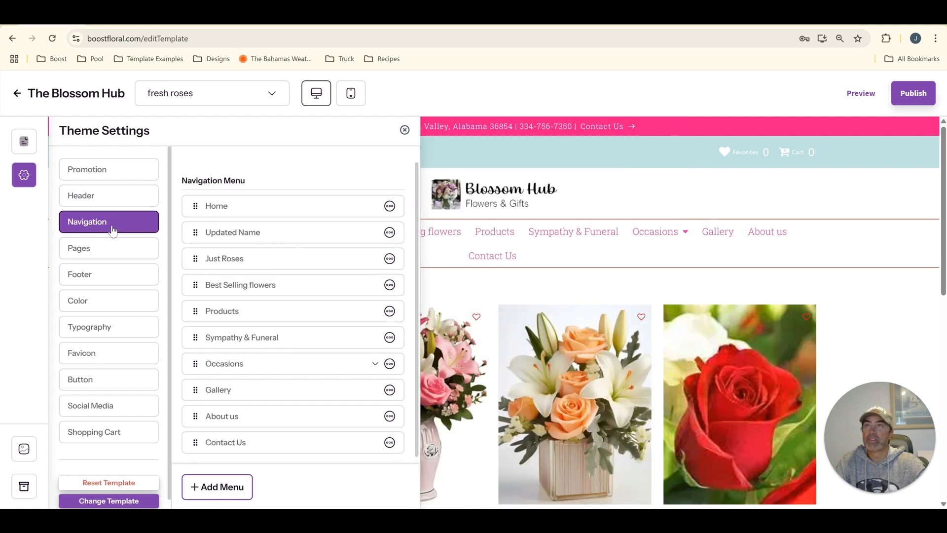
{"action": "left_click", "coordinate": [389, 233]}
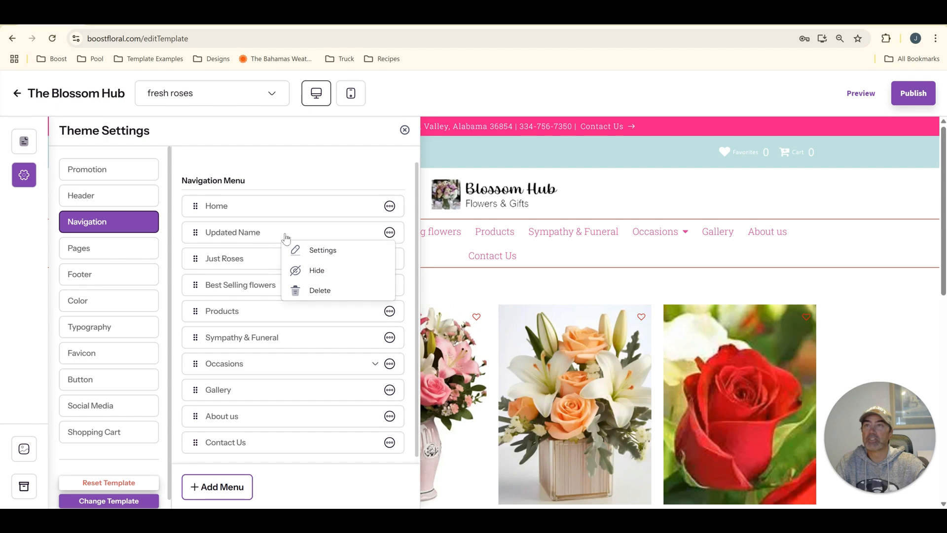
{"action": "left_click", "coordinate": [296, 270]}
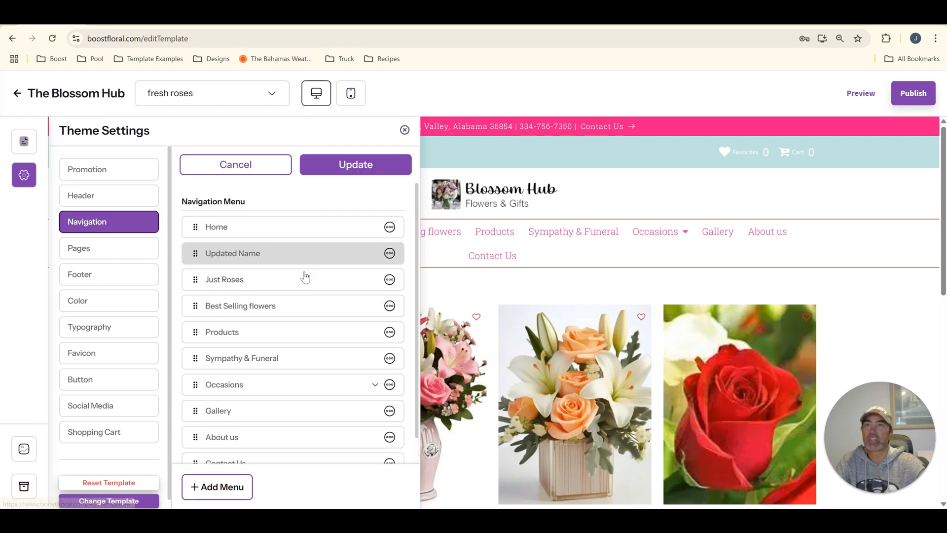
{"action": "left_click", "coordinate": [339, 169]}
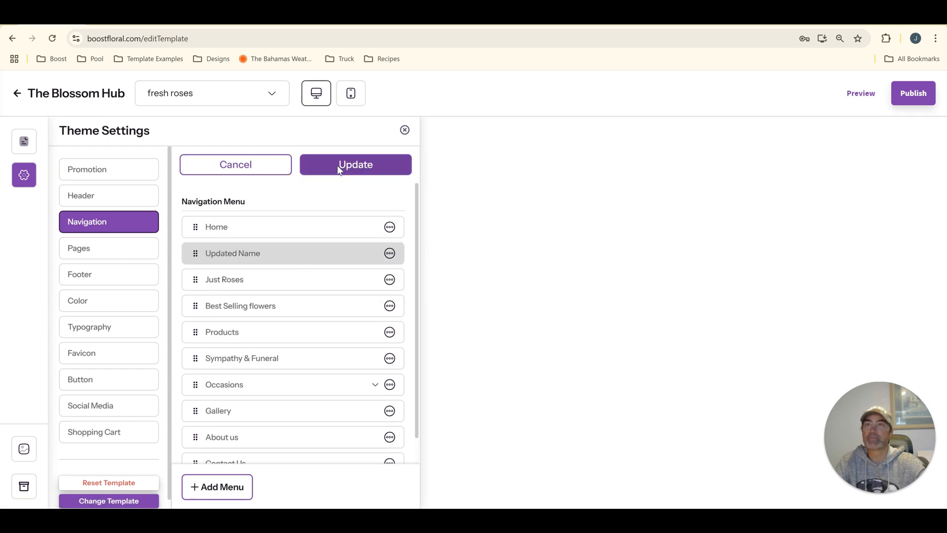
{"action": "left_click", "coordinate": [404, 130]}
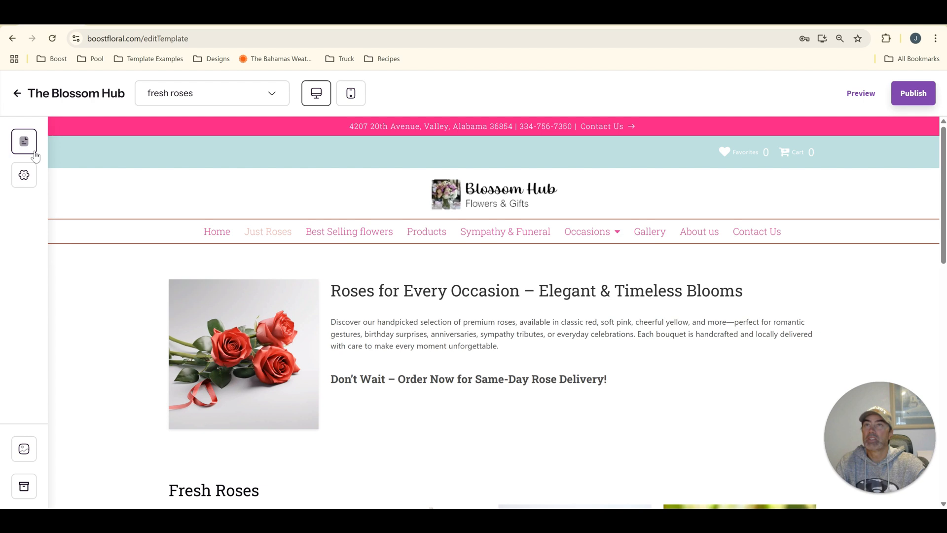
- Unhide the Updated Name entry in the navigation menu, save the change and close the theme settings
{"action": "left_click", "coordinate": [23, 142]}
{"action": "left_click", "coordinate": [23, 174]}
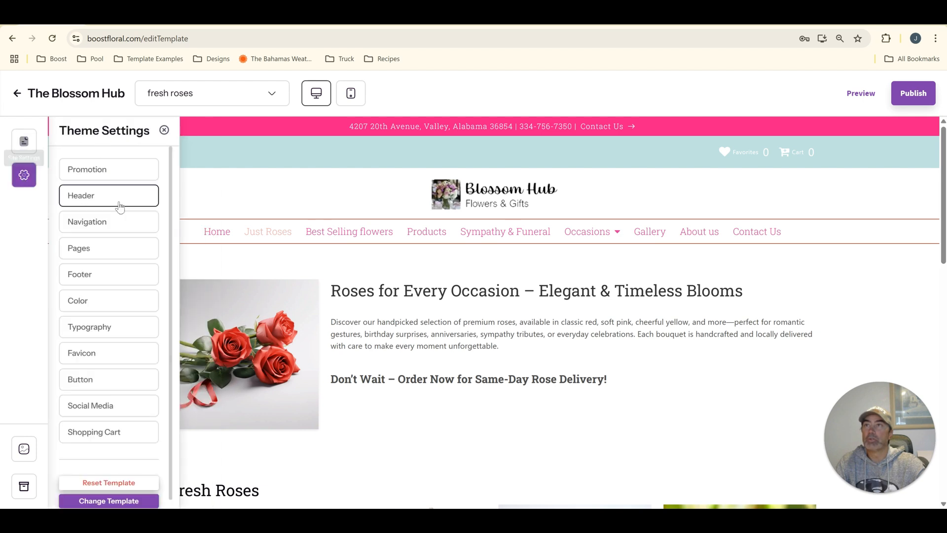
{"action": "left_click", "coordinate": [114, 232]}
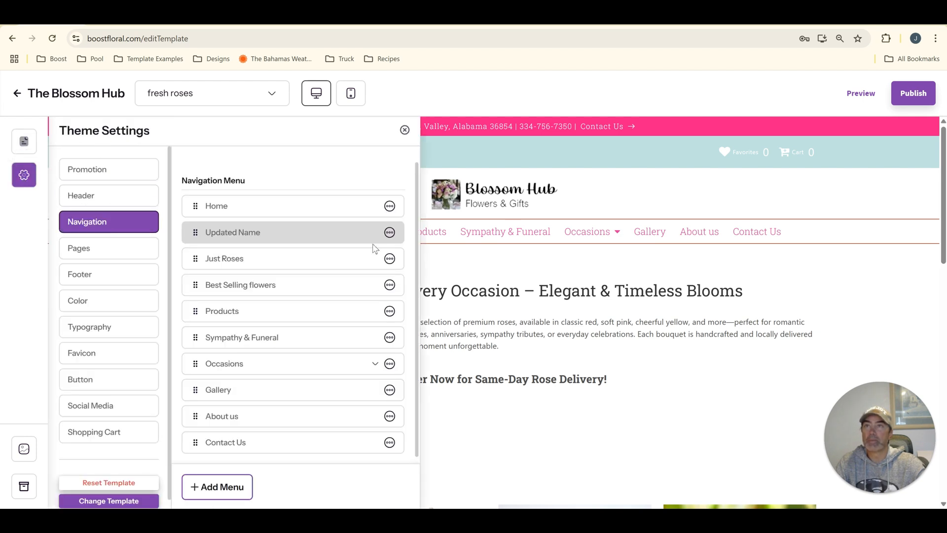
{"action": "left_click", "coordinate": [389, 233]}
{"action": "left_click", "coordinate": [336, 271]}
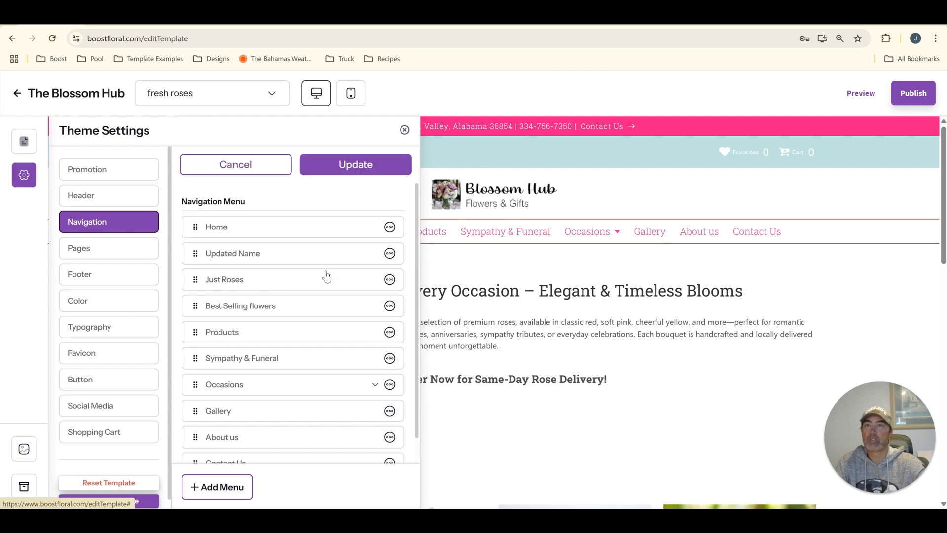
{"action": "left_click", "coordinate": [353, 168]}
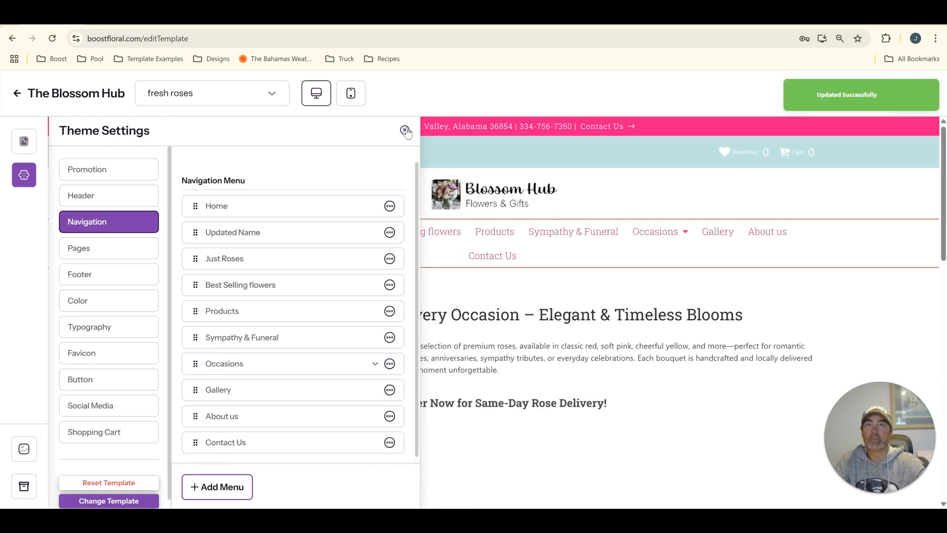
{"action": "left_click", "coordinate": [405, 130]}
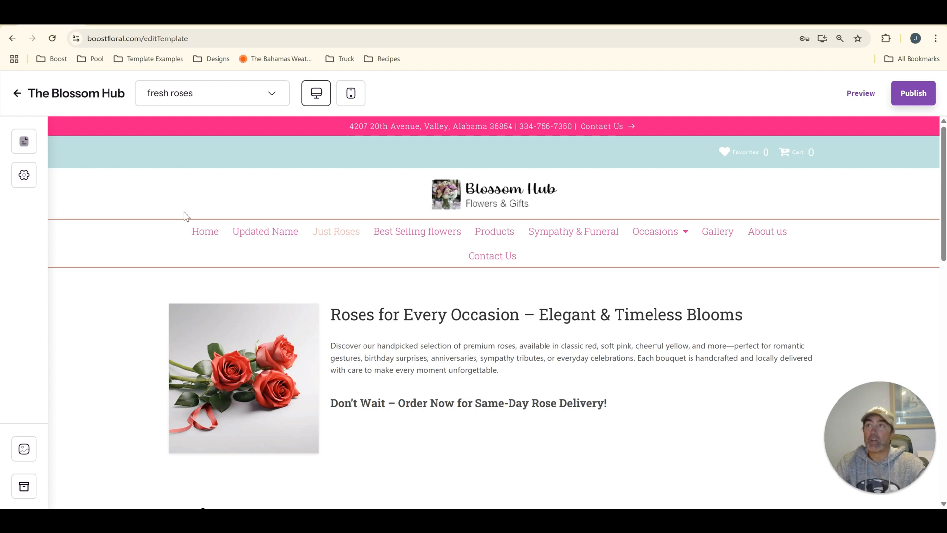
- Examine the sub menu settings of the Occasions navigation entry and its dropdown in the site's navbar
{"action": "left_click", "coordinate": [29, 178]}
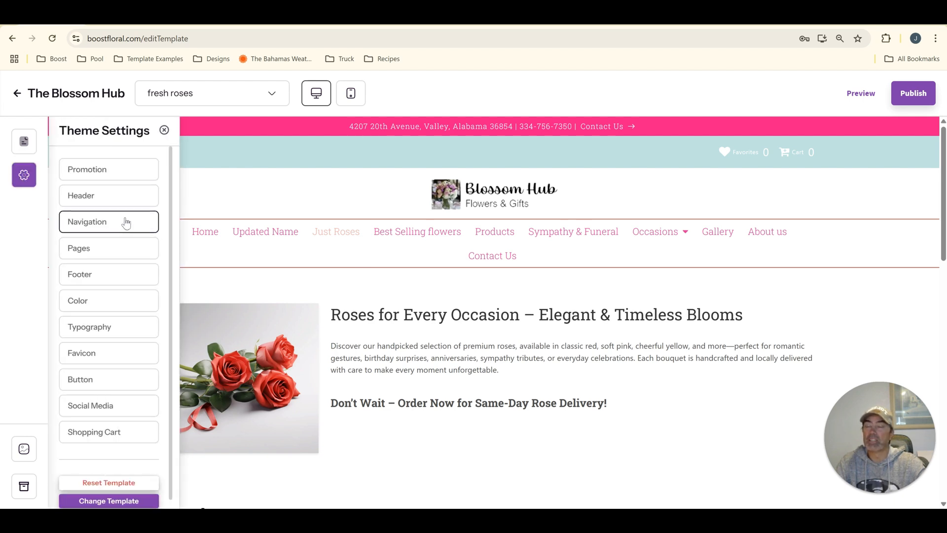
{"action": "left_click", "coordinate": [127, 223]}
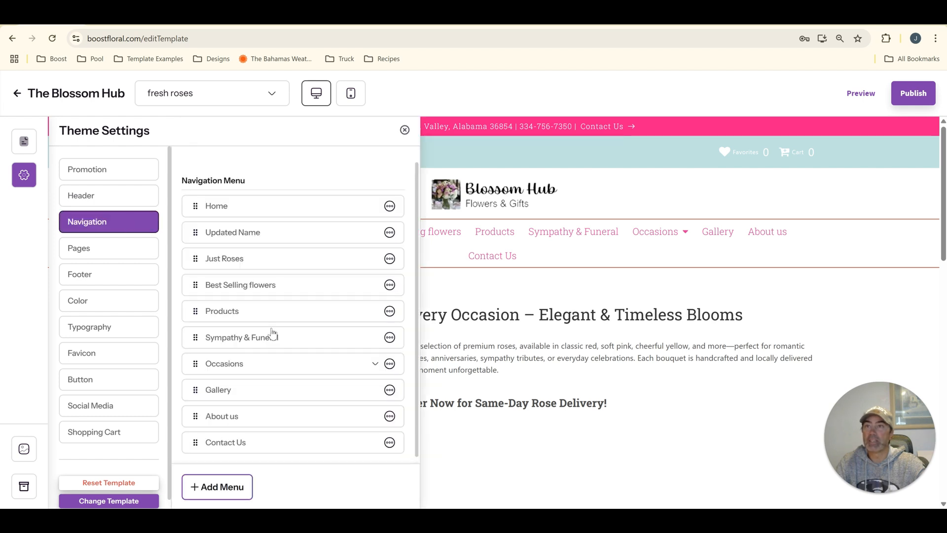
{"action": "left_click", "coordinate": [297, 357]}
{"action": "scroll", "coordinate": [538, 347], "scroll_direction": "down", "scroll_amount": 5}
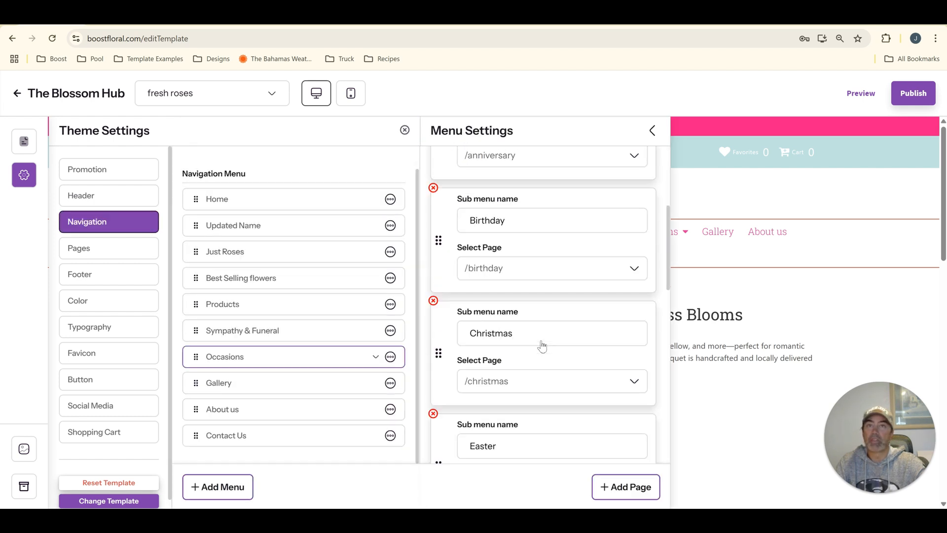
{"action": "scroll", "coordinate": [542, 347], "scroll_direction": "down", "scroll_amount": 1}
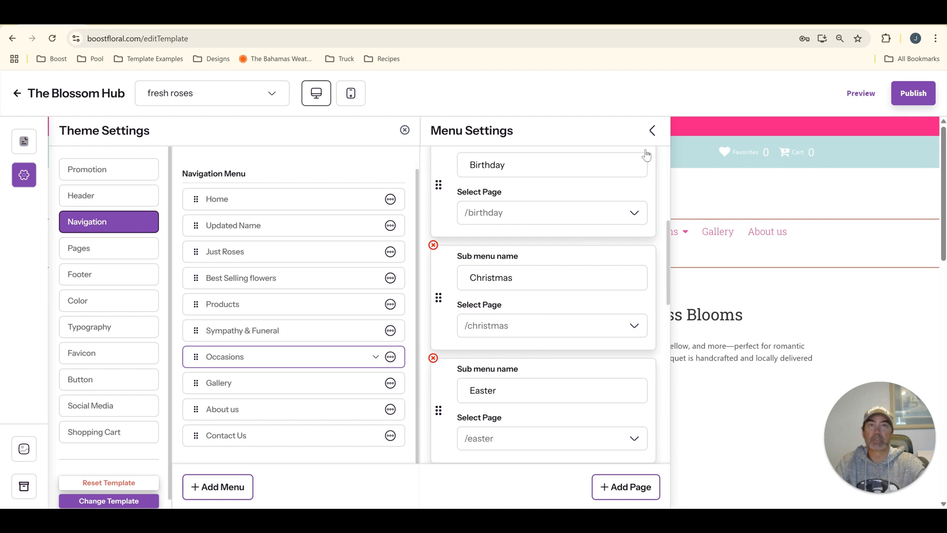
{"action": "left_click", "coordinate": [405, 130]}
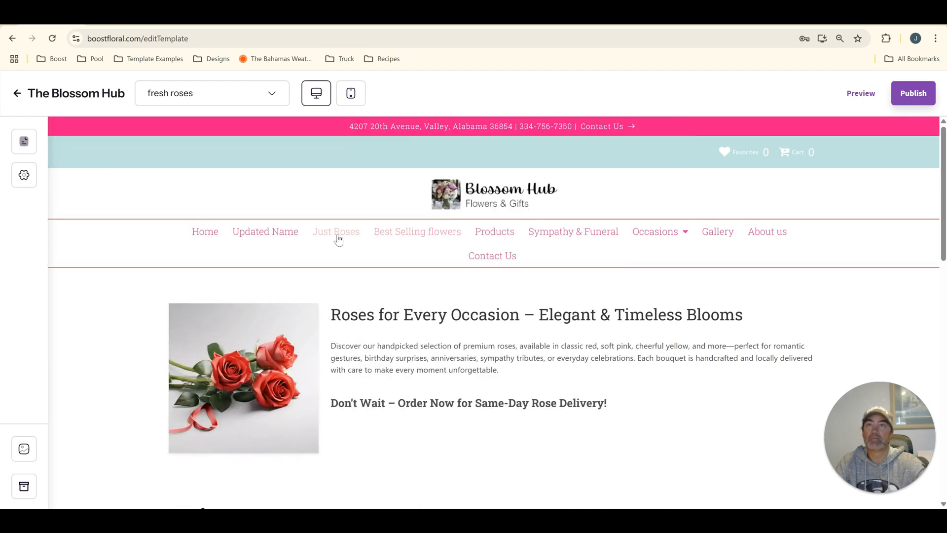
{"action": "mouse_move", "coordinate": [660, 235]}
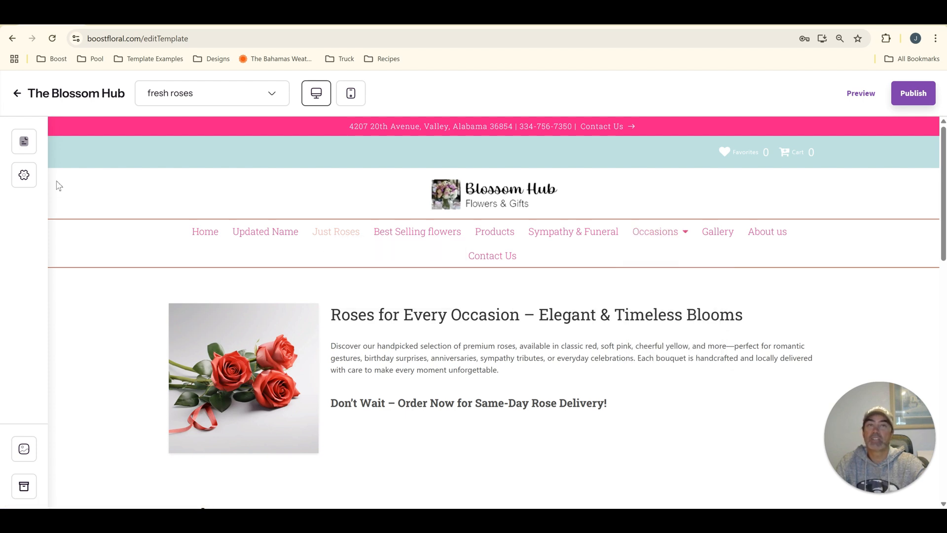
- Hide the Christmas, Father's Day and Valentine's Day sub menus under Occasions, save, and check the dropdown in the site's navbar
{"action": "left_click", "coordinate": [24, 177]}
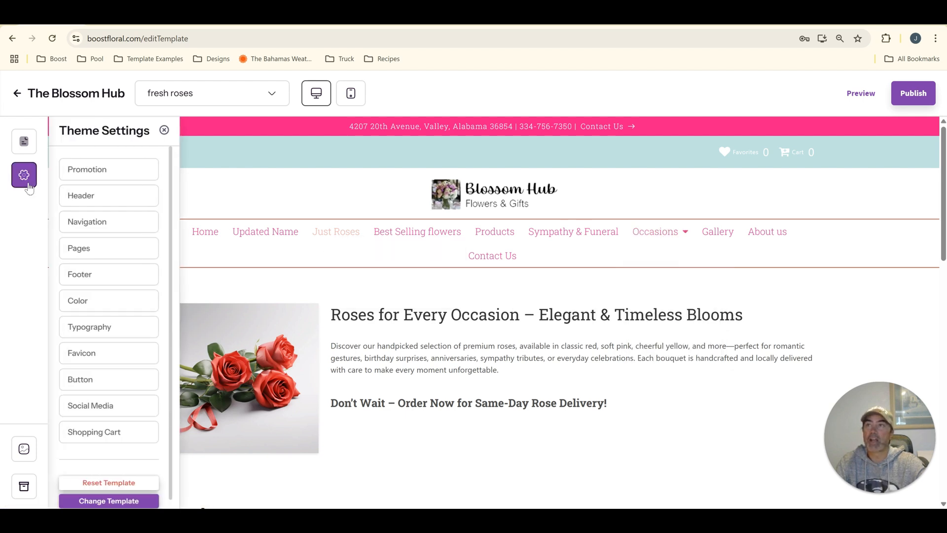
{"action": "left_click", "coordinate": [102, 222]}
{"action": "left_click", "coordinate": [280, 365]}
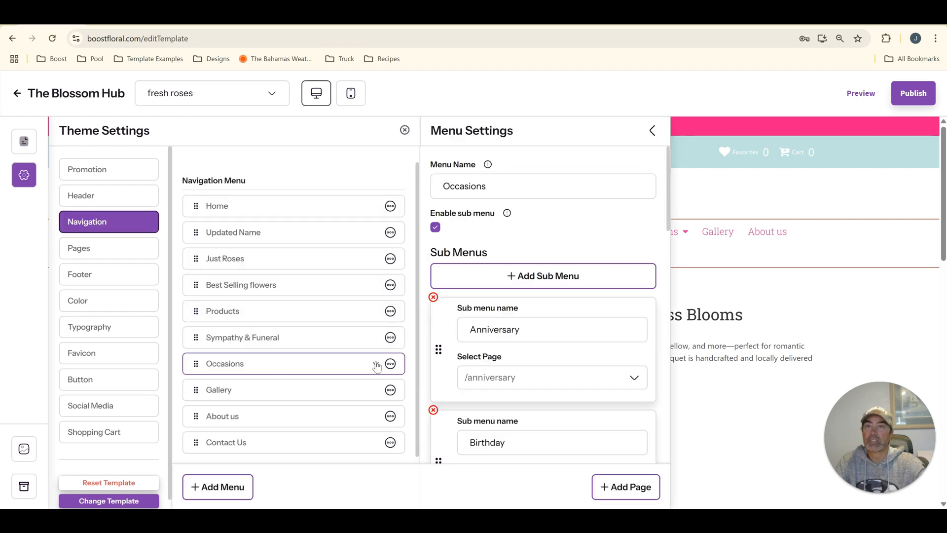
{"action": "left_click", "coordinate": [375, 363]}
{"action": "scroll", "coordinate": [374, 276], "scroll_direction": "down", "scroll_amount": 5}
{"action": "scroll", "coordinate": [340, 282], "scroll_direction": "up", "scroll_amount": 1}
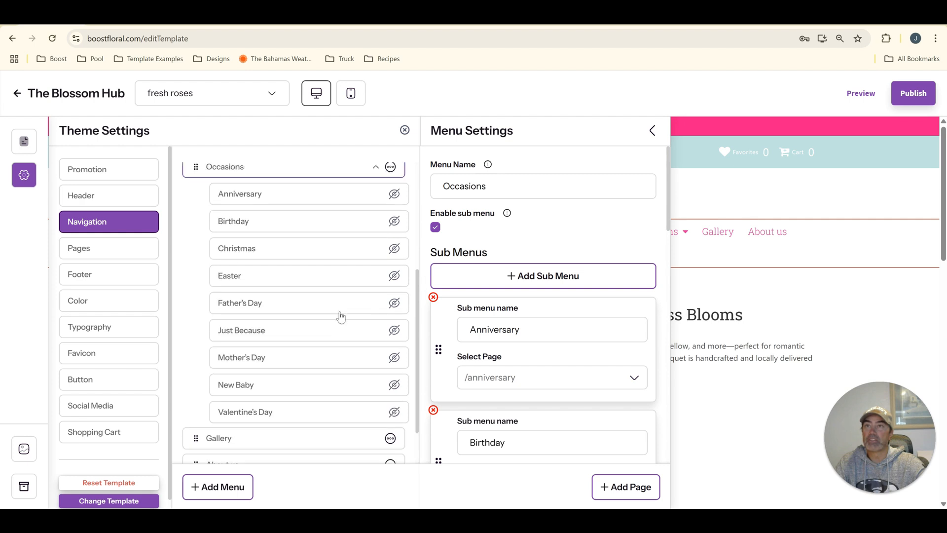
{"action": "left_click", "coordinate": [394, 248]}
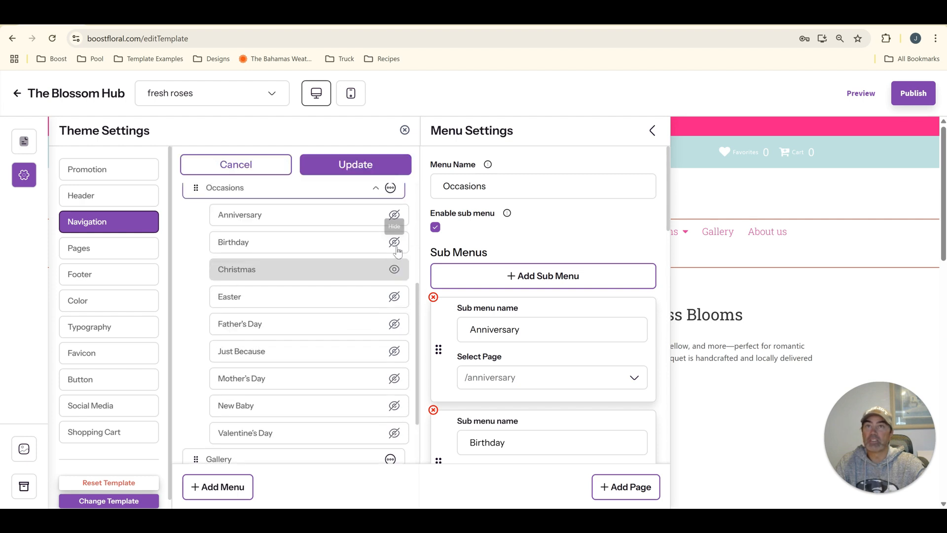
{"action": "left_click", "coordinate": [394, 323]}
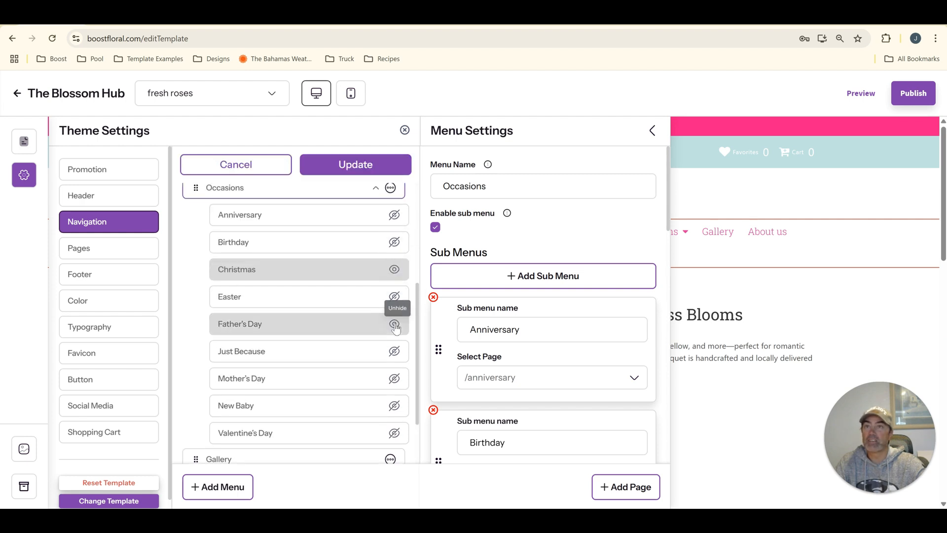
{"action": "left_click", "coordinate": [395, 434]}
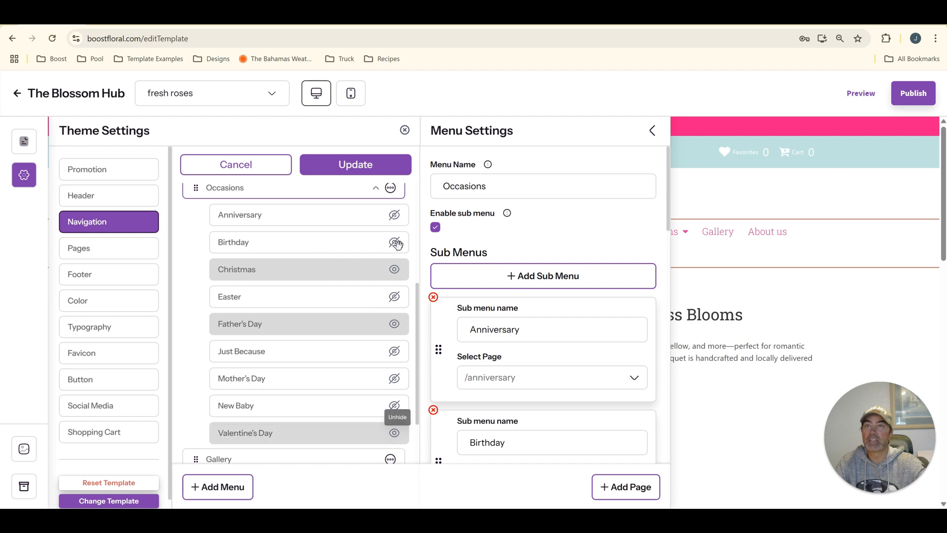
{"action": "left_click", "coordinate": [376, 164]}
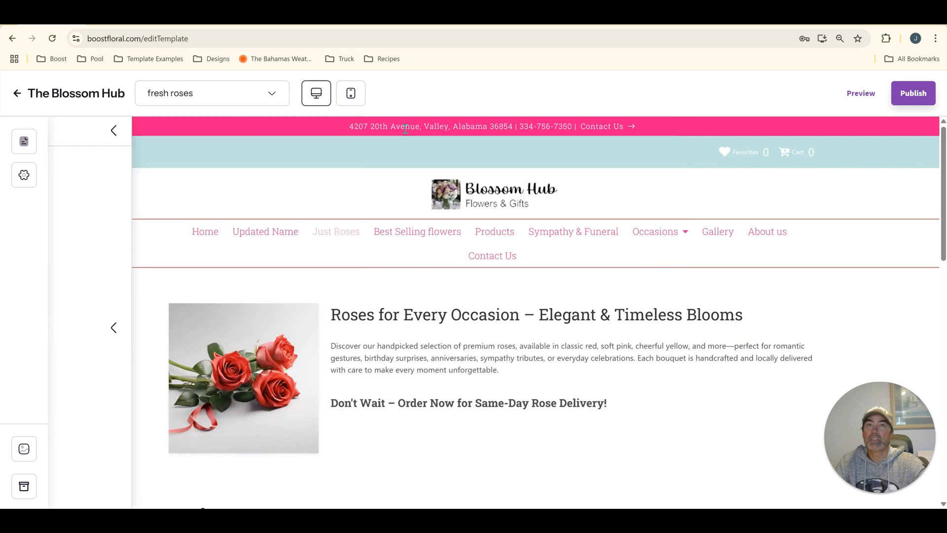
{"action": "left_click", "coordinate": [405, 129]}
{"action": "mouse_move", "coordinate": [636, 232]}
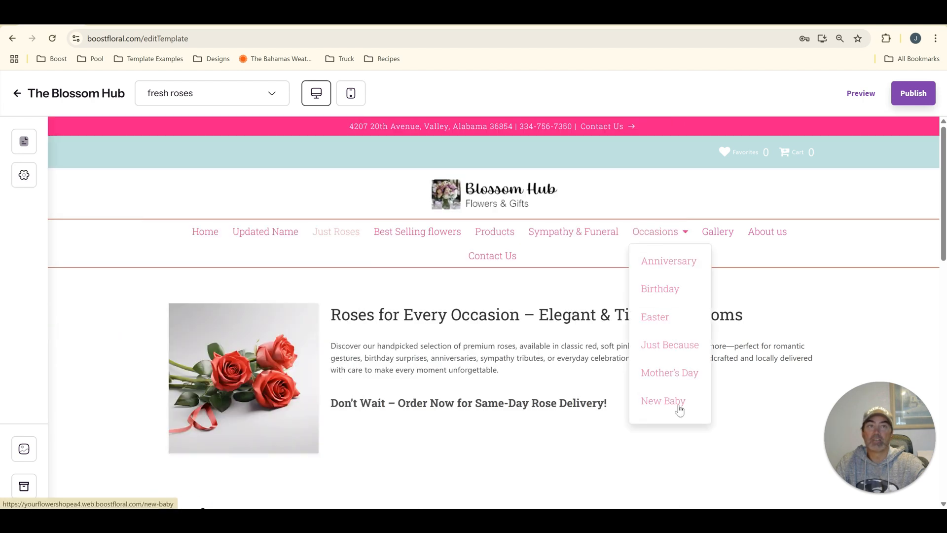
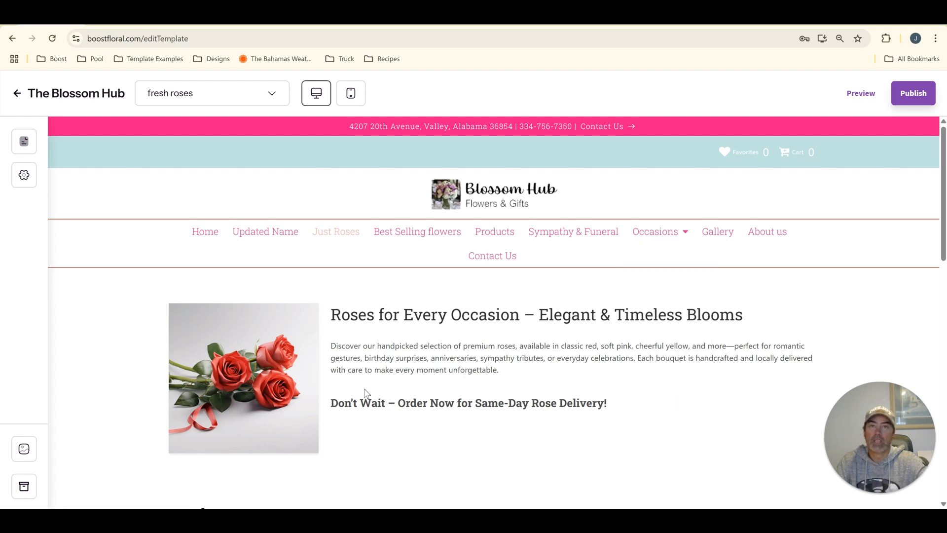
- Switch the editor to My New Page and view the style options of its Products section
{"action": "left_click", "coordinate": [24, 141]}
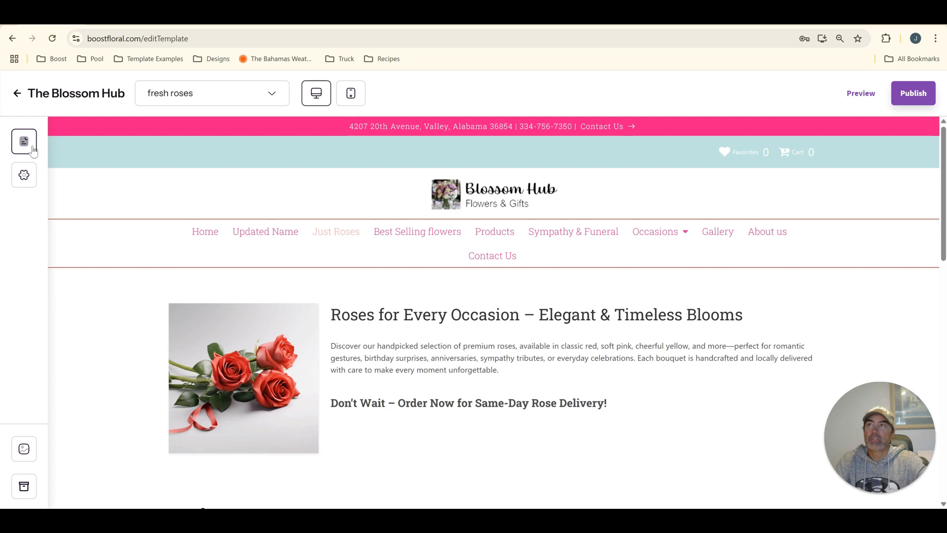
{"action": "left_click", "coordinate": [212, 95]}
{"action": "left_click", "coordinate": [215, 133]}
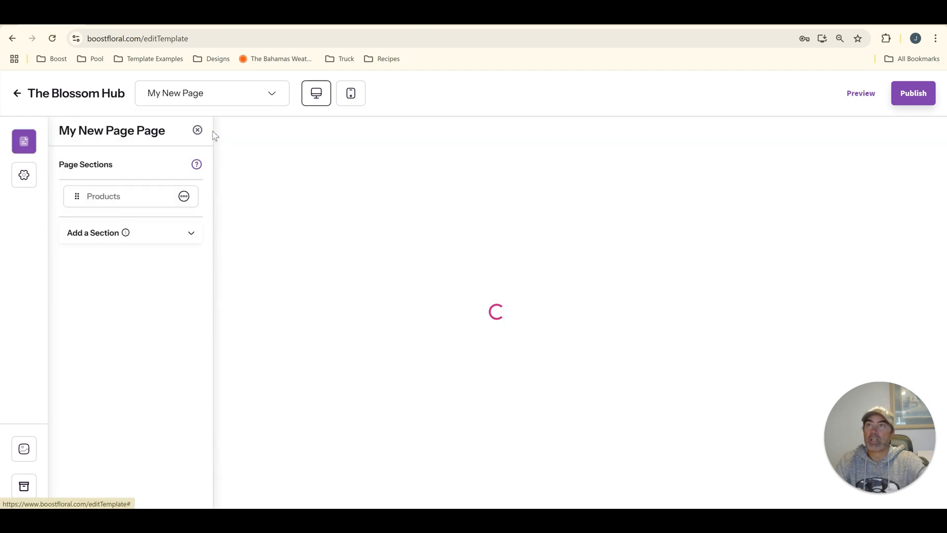
{"action": "left_click", "coordinate": [149, 205]}
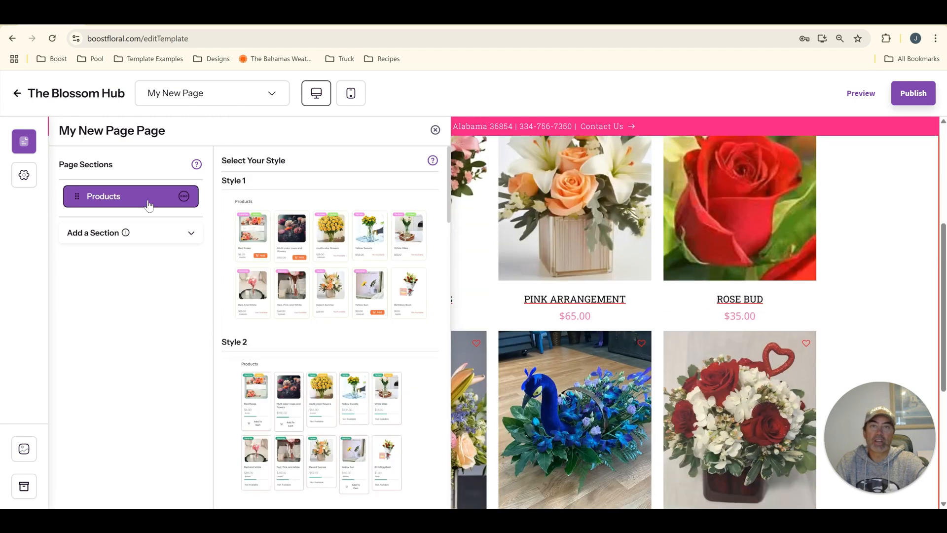
{"action": "left_click", "coordinate": [435, 130]}
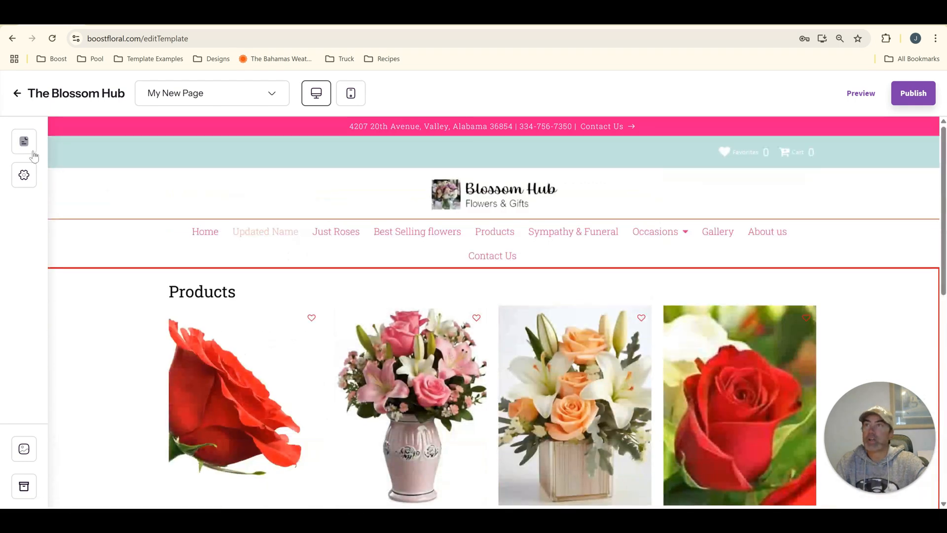
- Change the Products section on My New Page to Style 6 and save the update
{"action": "left_click", "coordinate": [24, 143]}
{"action": "left_click", "coordinate": [126, 198]}
{"action": "scroll", "coordinate": [274, 254], "scroll_direction": "down", "scroll_amount": 9}
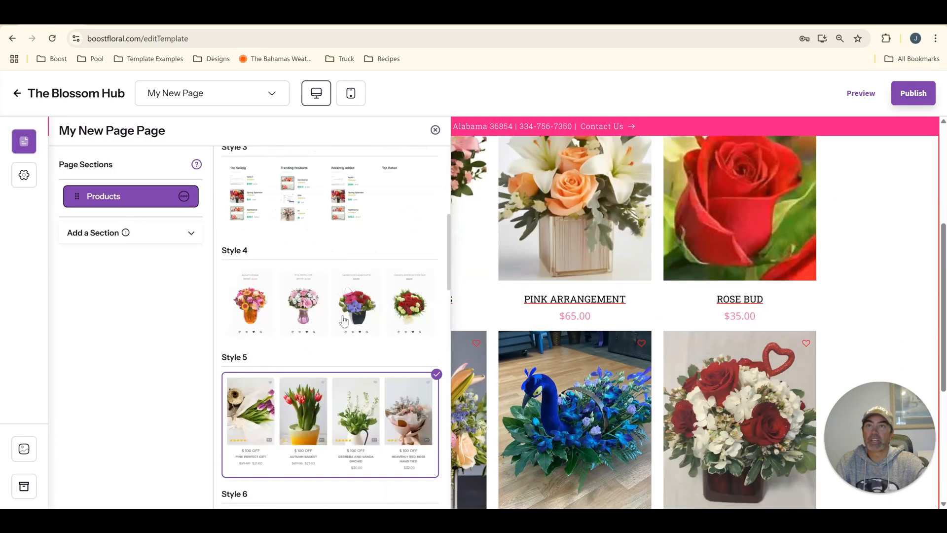
{"action": "scroll", "coordinate": [314, 274], "scroll_direction": "down", "scroll_amount": 1}
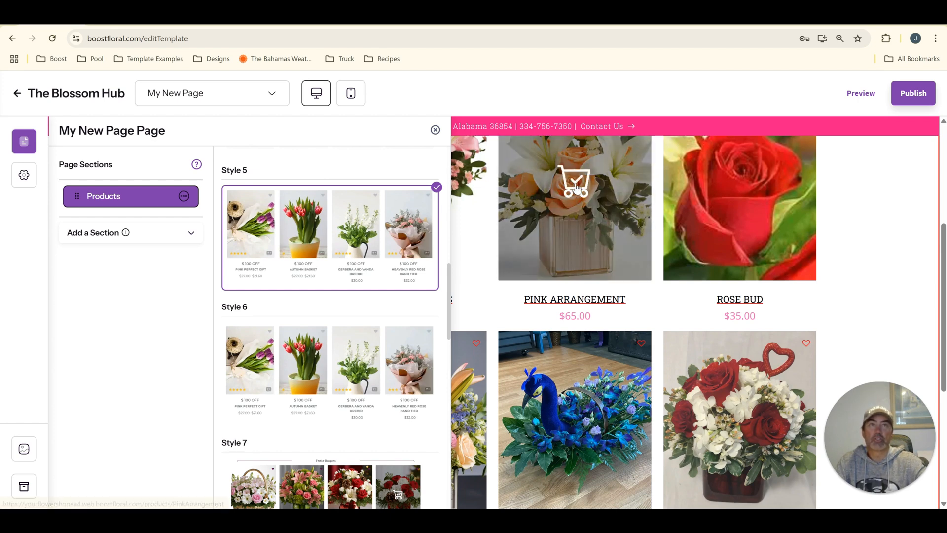
{"action": "left_click", "coordinate": [368, 338]}
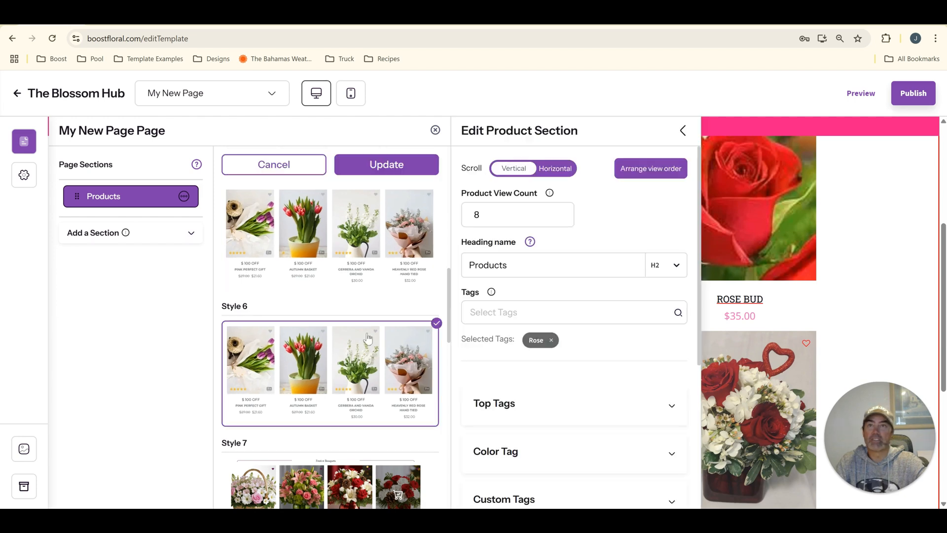
{"action": "left_click", "coordinate": [402, 166]}
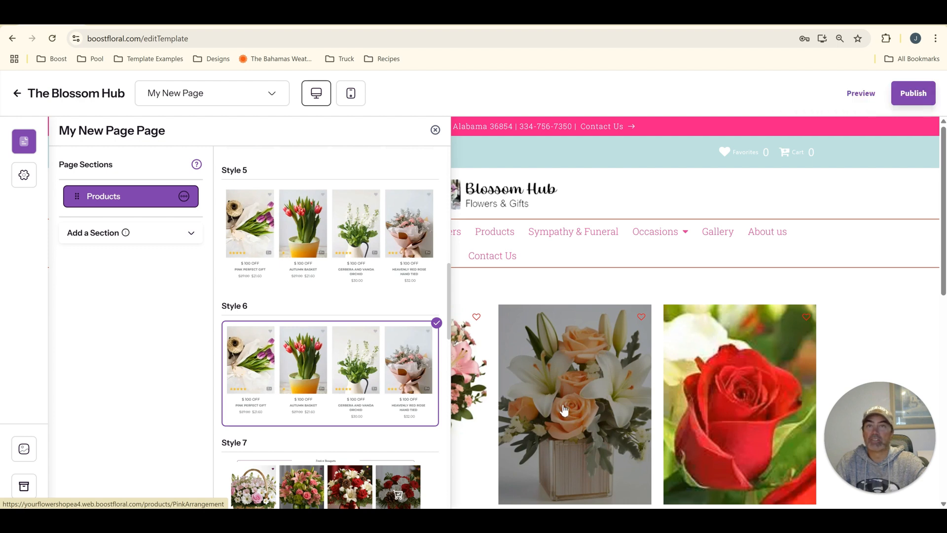
- Check the Products section's view count setting and review the products displayed on My New Page
{"action": "left_click", "coordinate": [317, 347]}
{"action": "left_click", "coordinate": [478, 215]}
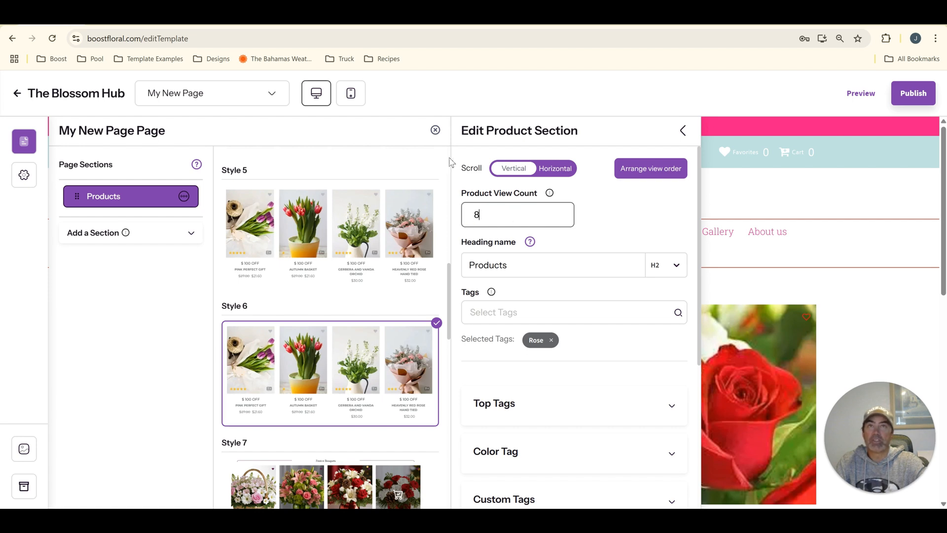
{"action": "left_click", "coordinate": [435, 131]}
{"action": "scroll", "coordinate": [795, 381], "scroll_direction": "down", "scroll_amount": 10}
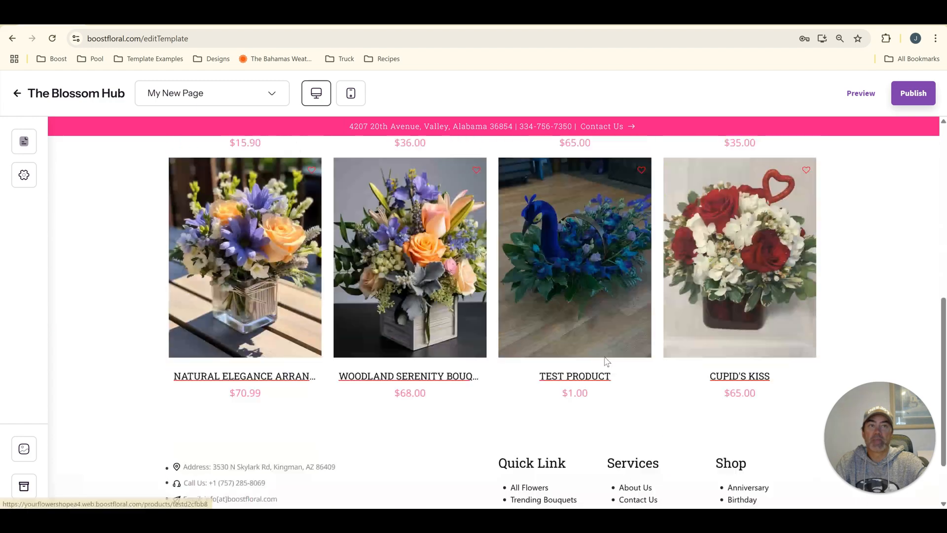
- Add the Valentines and Favorites tags to the Style 6 Products section on My New Page and save the update
{"action": "scroll", "coordinate": [740, 375], "scroll_direction": "up", "scroll_amount": 5}
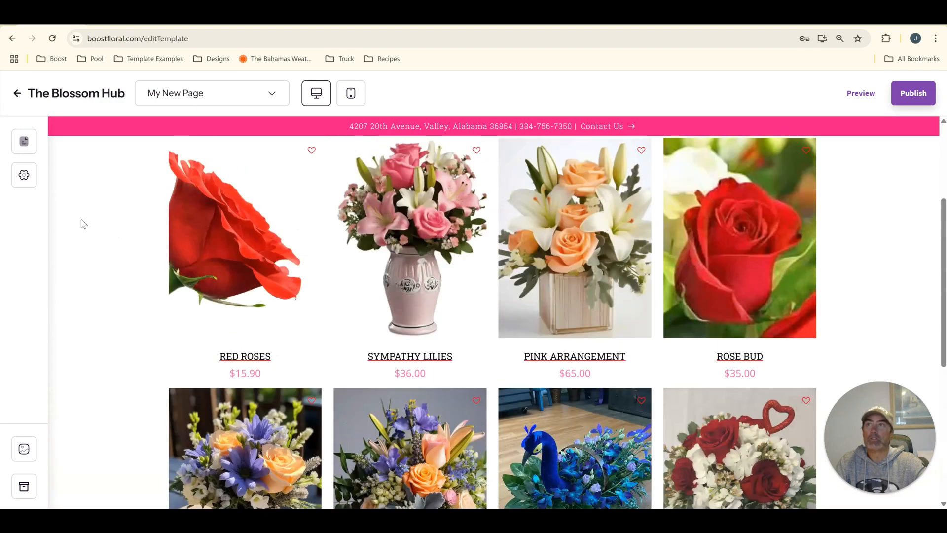
{"action": "left_click", "coordinate": [24, 142]}
{"action": "left_click", "coordinate": [148, 198]}
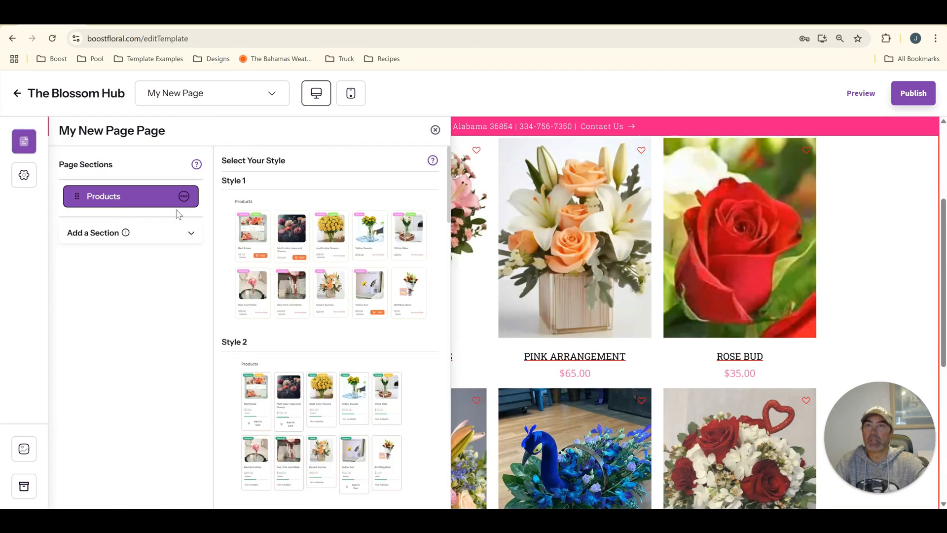
{"action": "scroll", "coordinate": [351, 296], "scroll_direction": "down", "scroll_amount": 8}
{"action": "scroll", "coordinate": [352, 324], "scroll_direction": "down", "scroll_amount": 2}
{"action": "left_click", "coordinate": [345, 384]}
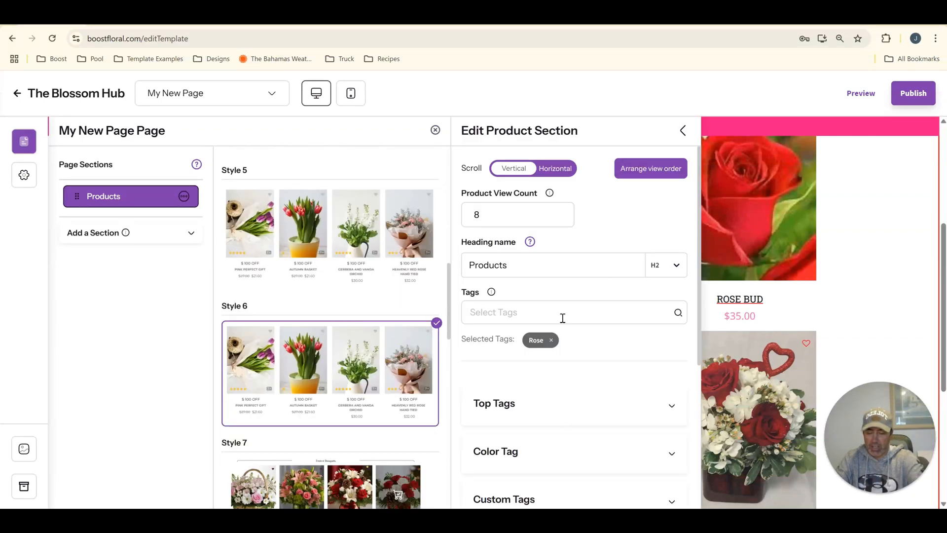
{"action": "type", "text": "val"}
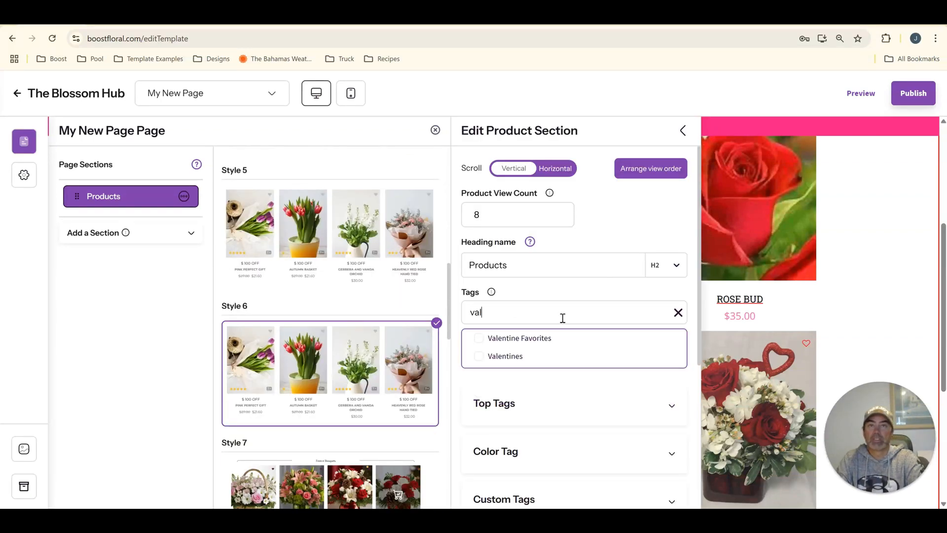
{"action": "left_click", "coordinate": [507, 354]}
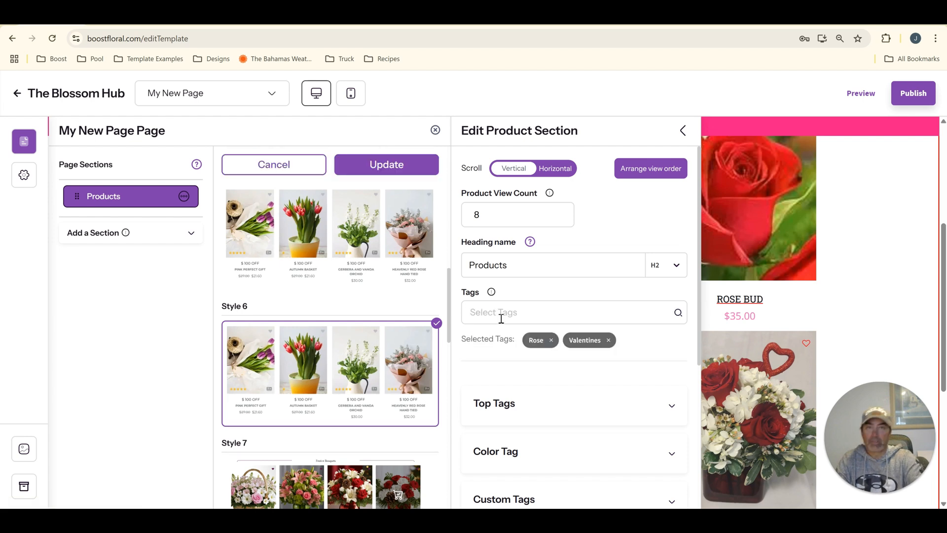
{"action": "type", "text": "fav"}
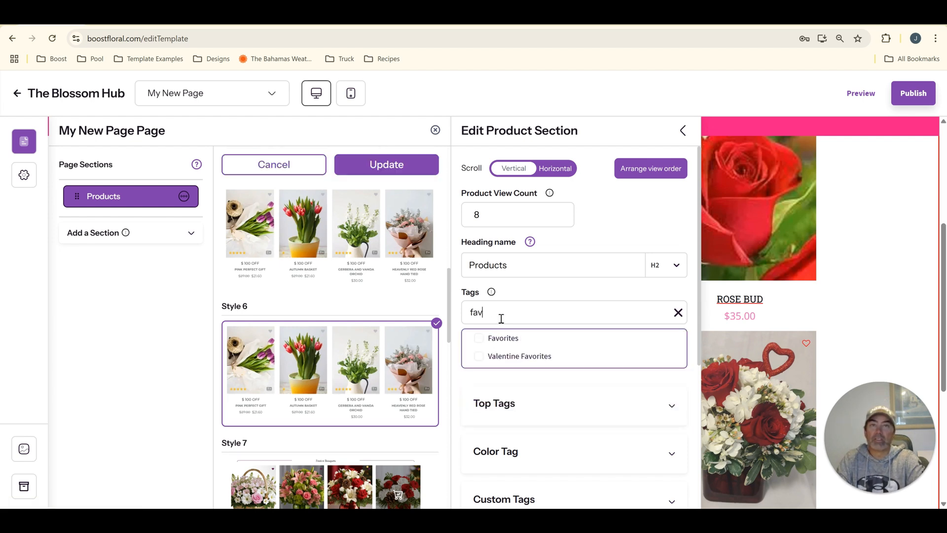
{"action": "left_click", "coordinate": [499, 336]}
{"action": "left_click", "coordinate": [404, 158]}
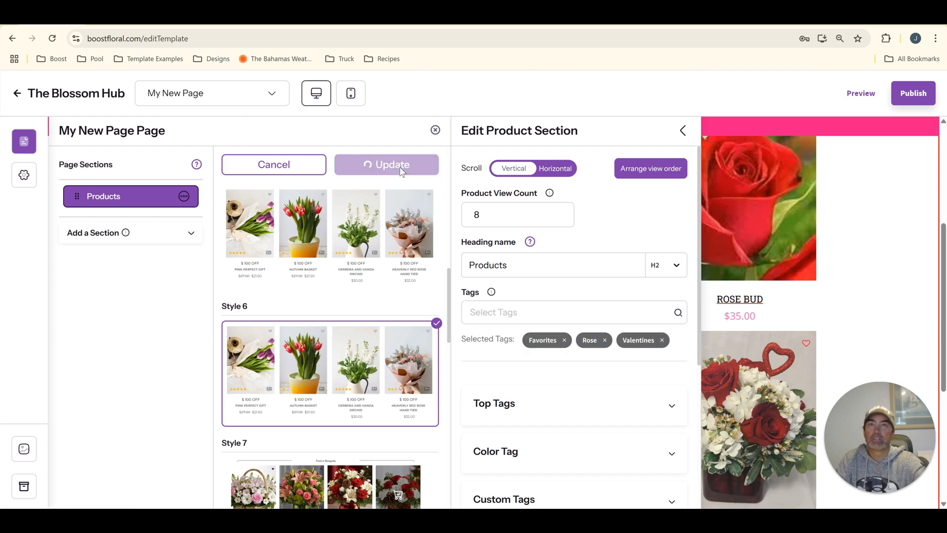
{"action": "left_click", "coordinate": [435, 130]}
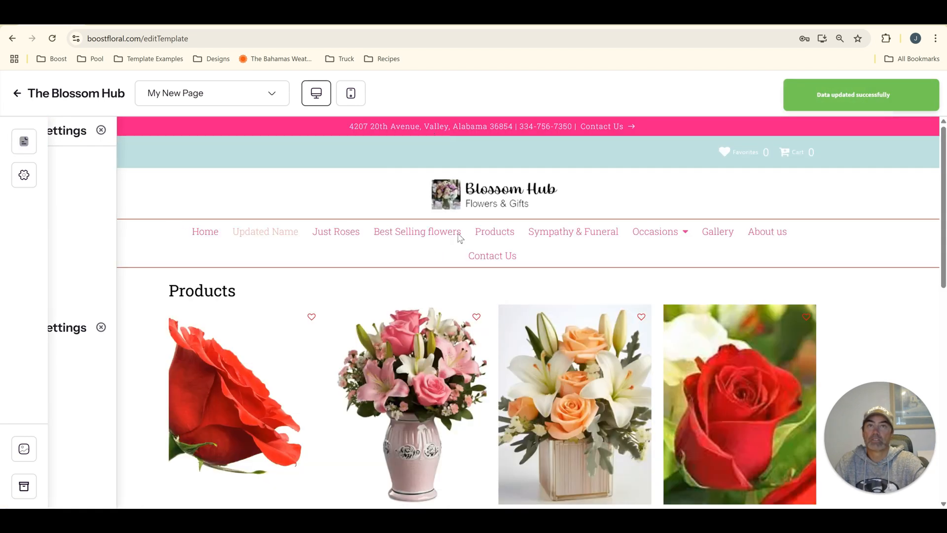
- Show all products in the Products section of My New Page and review the expanded list
{"action": "scroll", "coordinate": [645, 387], "scroll_direction": "down", "scroll_amount": 10}
{"action": "left_click", "coordinate": [776, 326]}
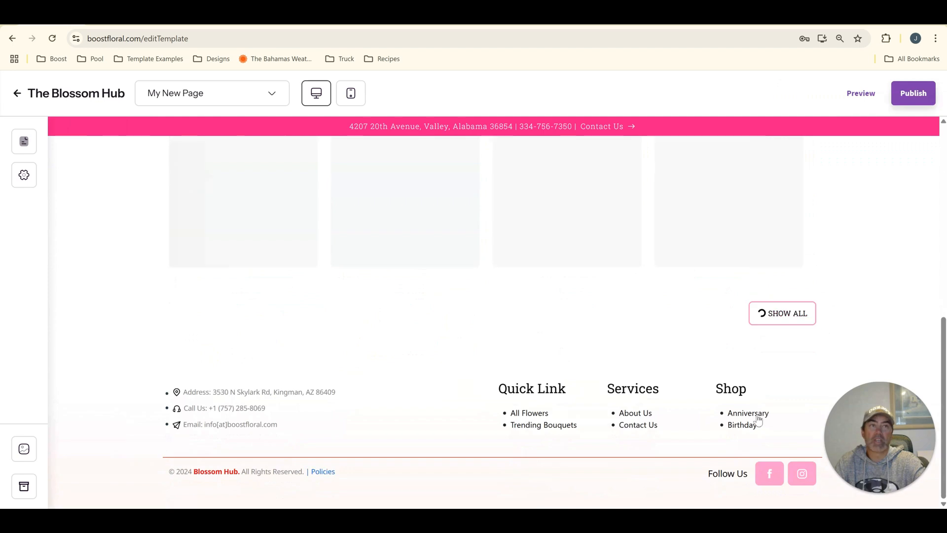
{"action": "scroll", "coordinate": [709, 351], "scroll_direction": "down", "scroll_amount": 5}
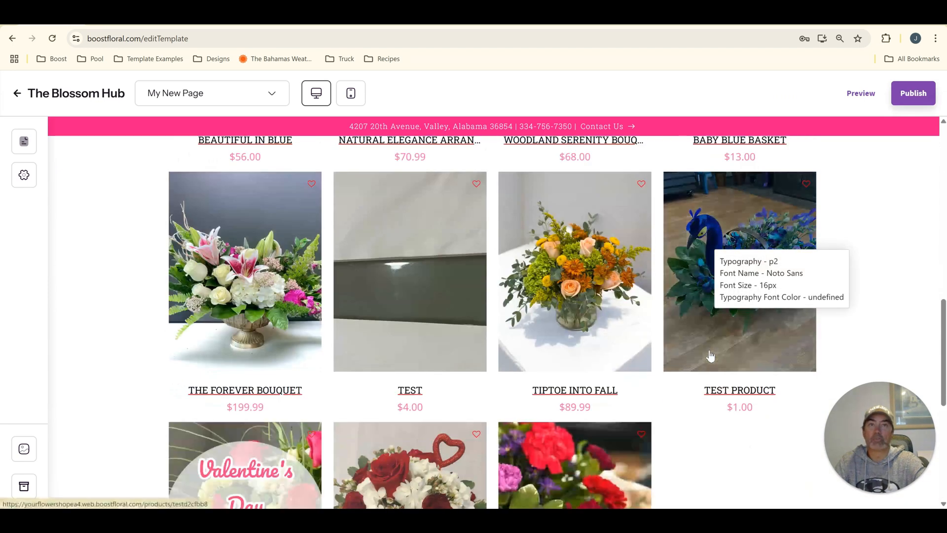
{"action": "scroll", "coordinate": [708, 353], "scroll_direction": "up", "scroll_amount": 10}
{"action": "scroll", "coordinate": [381, 205], "scroll_direction": "up", "scroll_amount": 2}
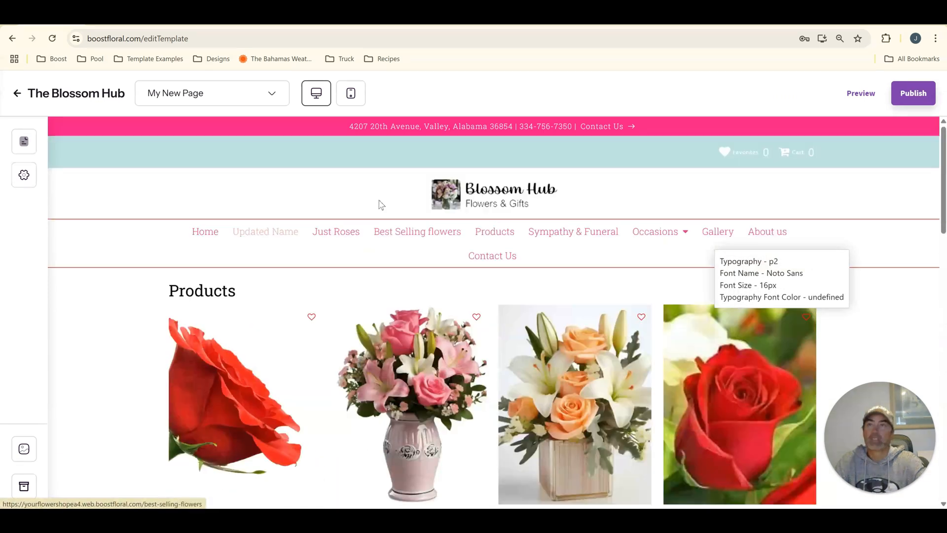
- Set the Products section's product view count to 50, save the update, and review the product grid on the page
{"action": "left_click", "coordinate": [24, 141]}
{"action": "left_click", "coordinate": [145, 199]}
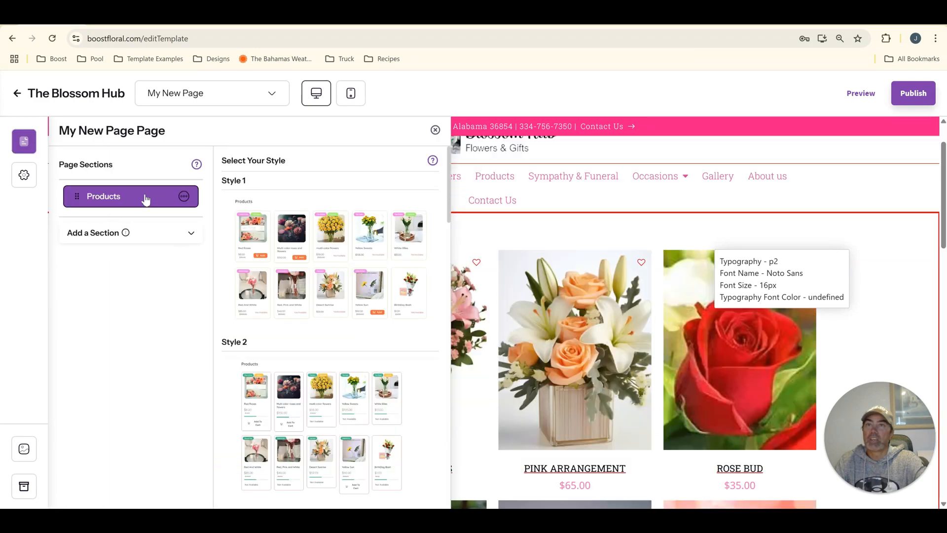
{"action": "scroll", "coordinate": [365, 346], "scroll_direction": "down", "scroll_amount": 10}
{"action": "left_click", "coordinate": [367, 336]}
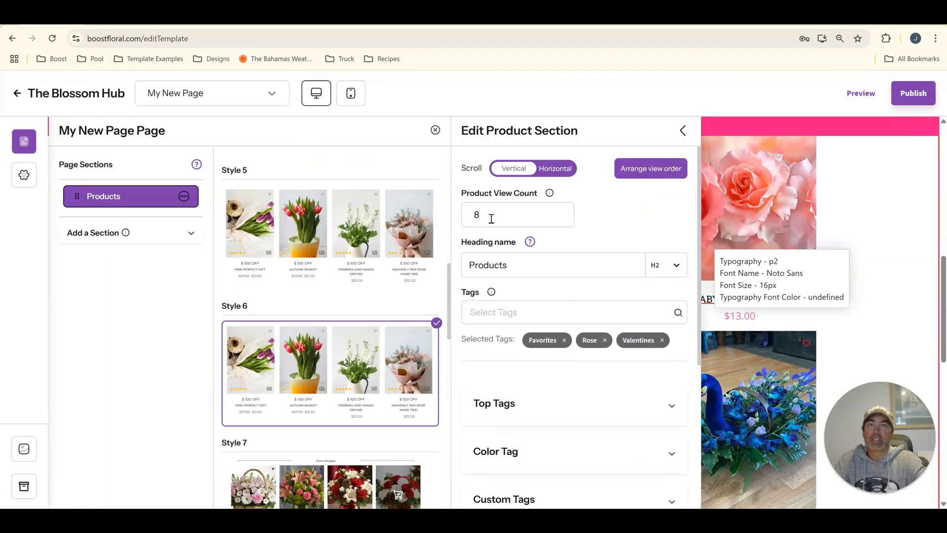
{"action": "double_click", "coordinate": [486, 217]}
{"action": "type", "text": "50"}
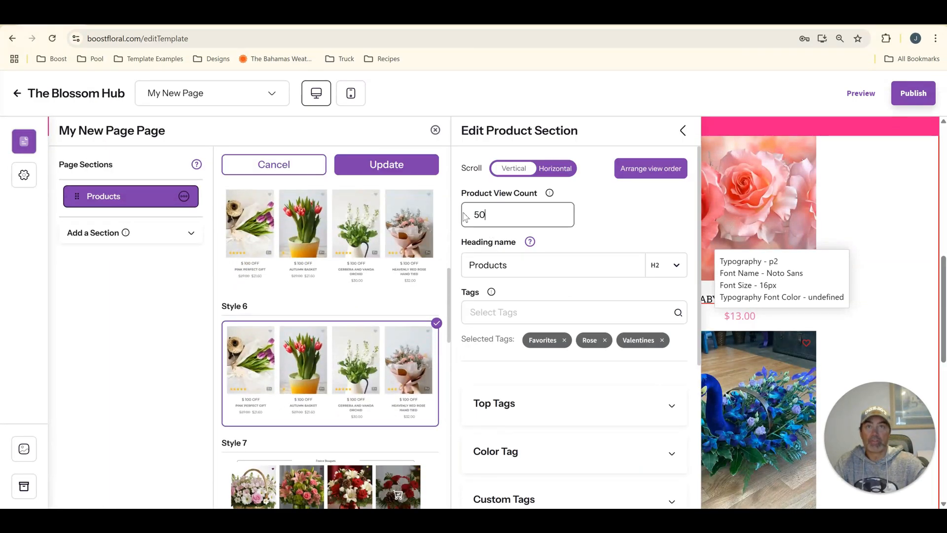
{"action": "left_click", "coordinate": [629, 209]}
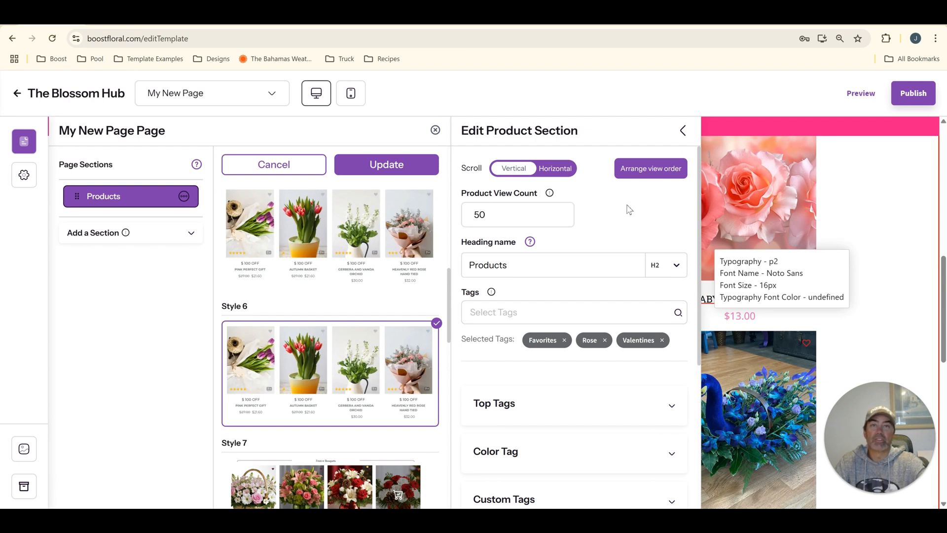
{"action": "left_click", "coordinate": [376, 168]}
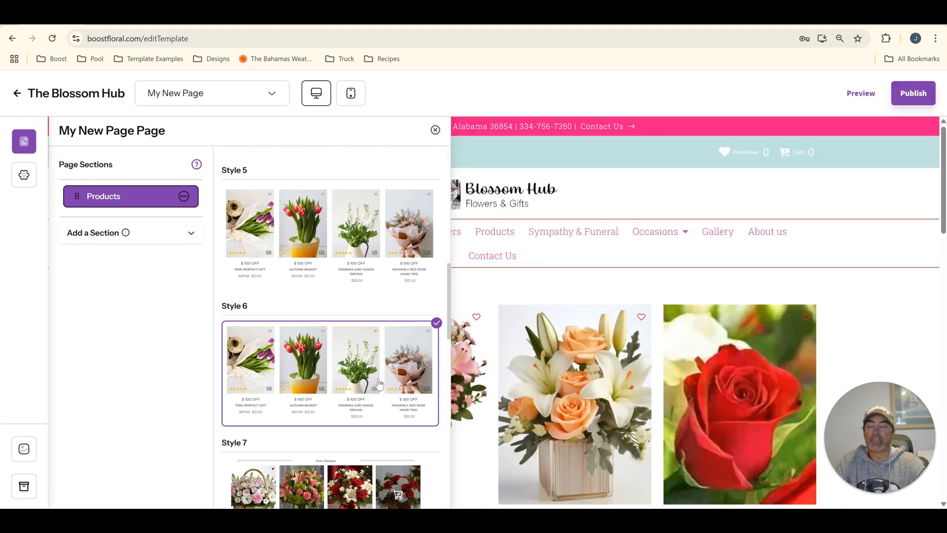
{"action": "scroll", "coordinate": [635, 375], "scroll_direction": "down", "scroll_amount": 15}
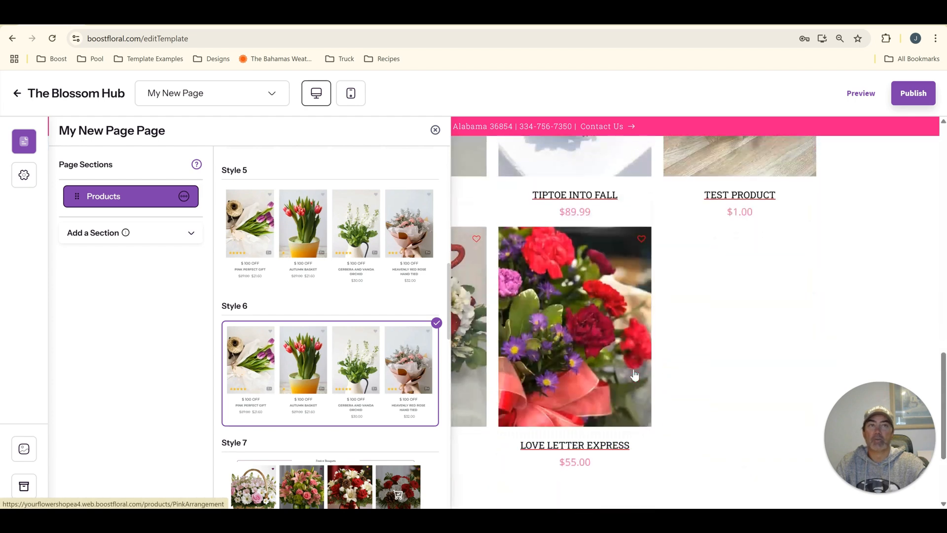
{"action": "scroll", "coordinate": [635, 375], "scroll_direction": "up", "scroll_amount": 8}
{"action": "scroll", "coordinate": [635, 375], "scroll_direction": "up", "scroll_amount": 6}
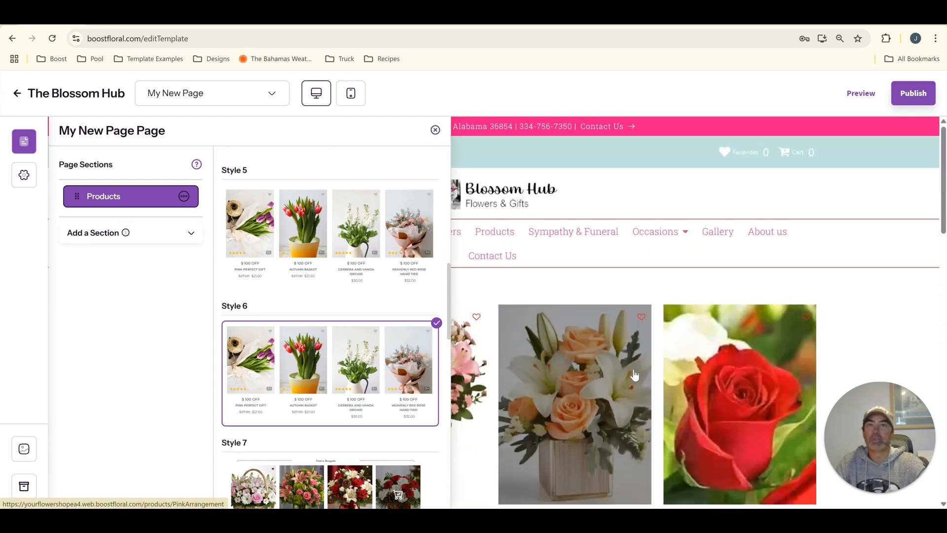
- Arrange the products' view order with Red Roses first, Beautiful in Blue second, Rose Bud third, and Test last
{"action": "left_click", "coordinate": [330, 375]}
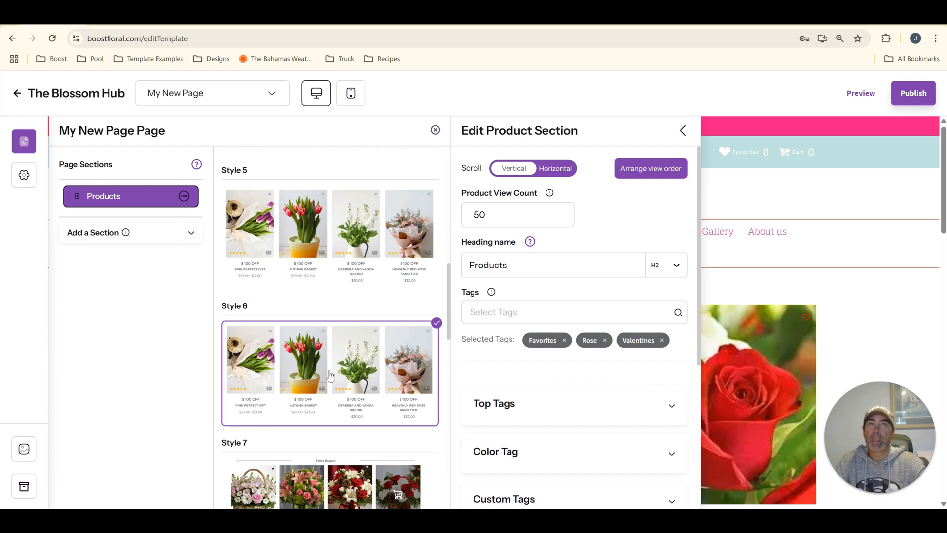
{"action": "left_click", "coordinate": [651, 167]}
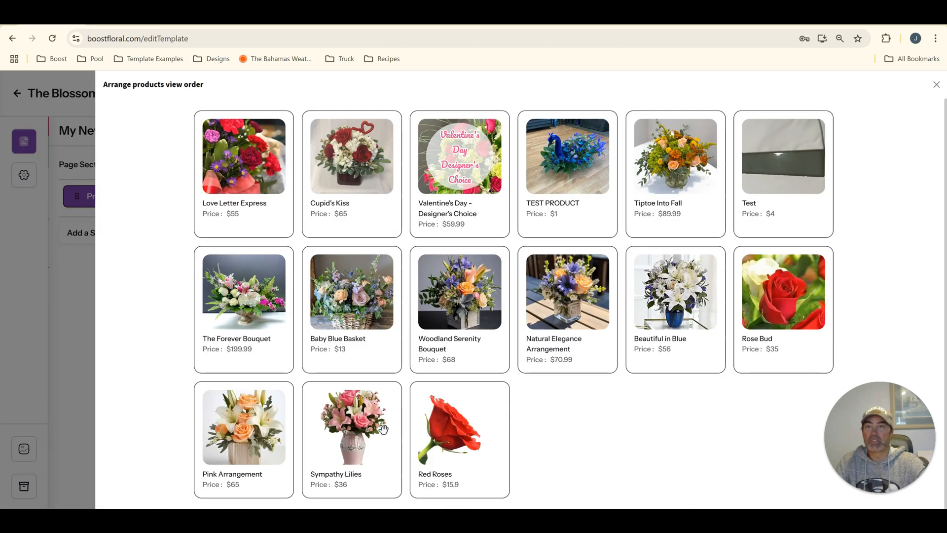
{"action": "left_click_drag", "start_coordinate": [442, 446], "coordinate": [244, 160]}
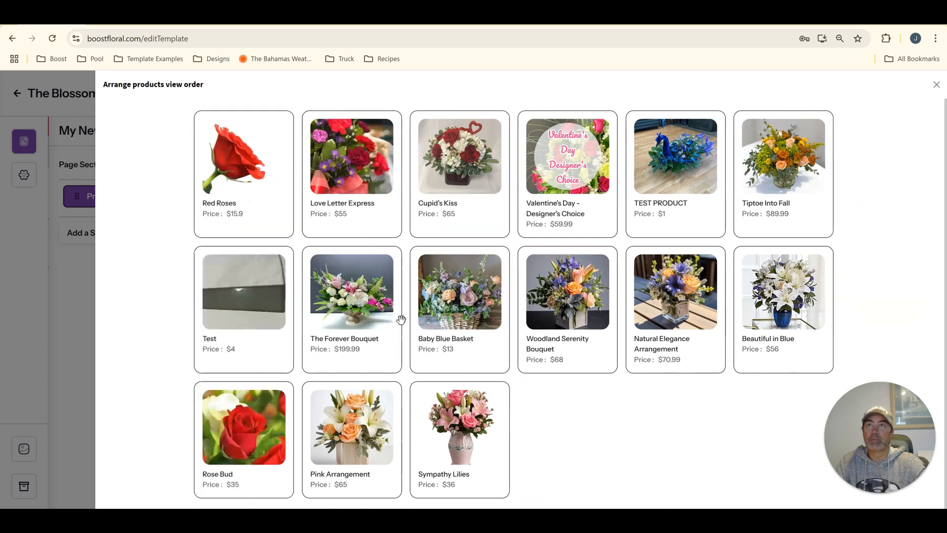
{"action": "left_click_drag", "start_coordinate": [762, 339], "coordinate": [330, 202]}
{"action": "left_click_drag", "start_coordinate": [354, 305], "coordinate": [517, 414]}
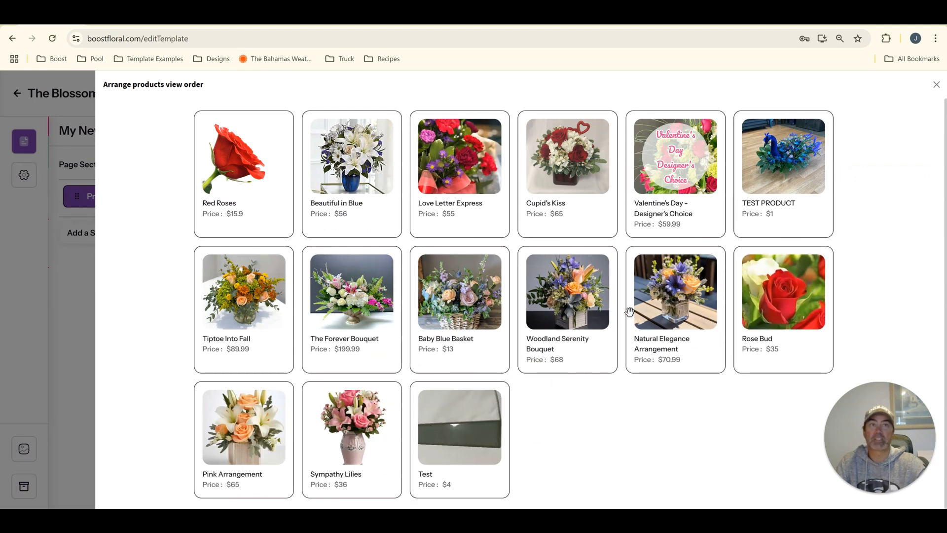
{"action": "left_click_drag", "start_coordinate": [785, 321], "coordinate": [433, 223]}
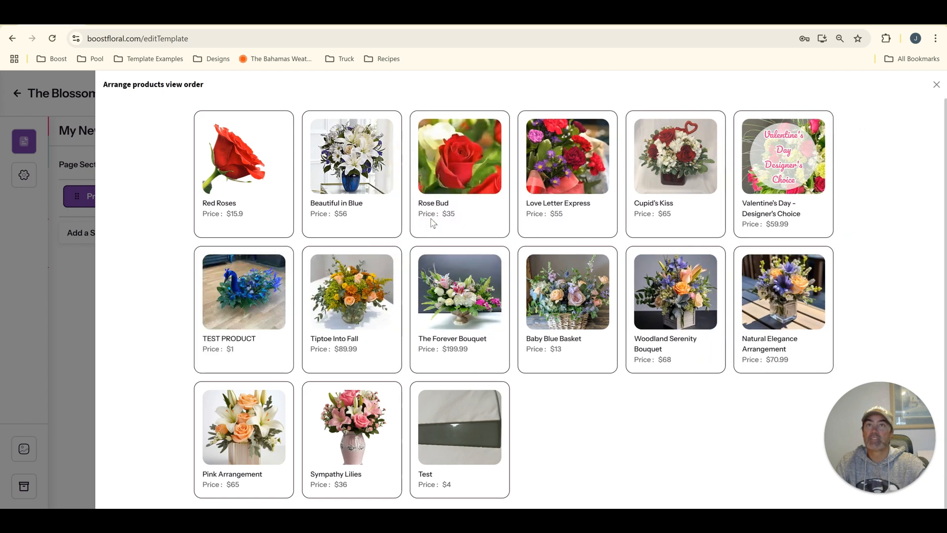
{"action": "left_click", "coordinate": [114, 275]}
- Save the rearranged product order and check it on My New Page
{"action": "left_click", "coordinate": [387, 165]}
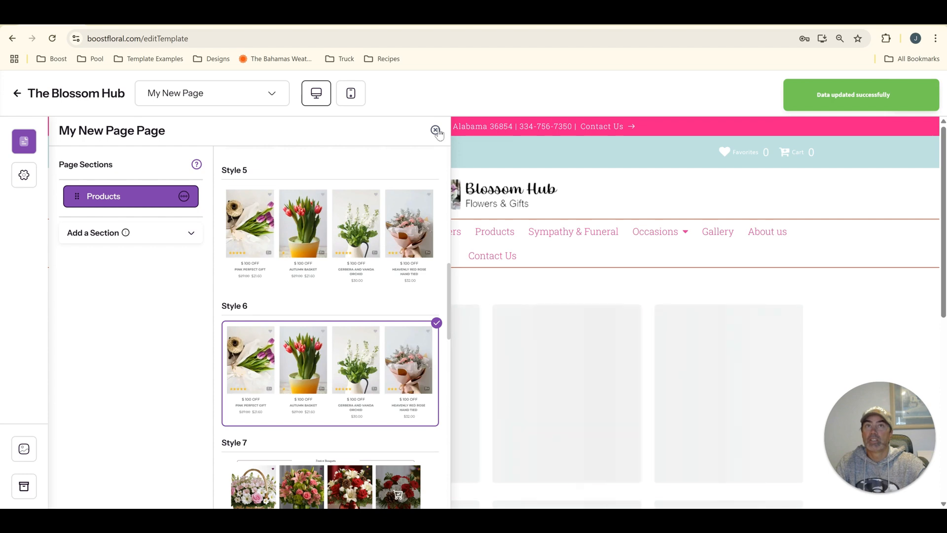
{"action": "left_click", "coordinate": [436, 131]}
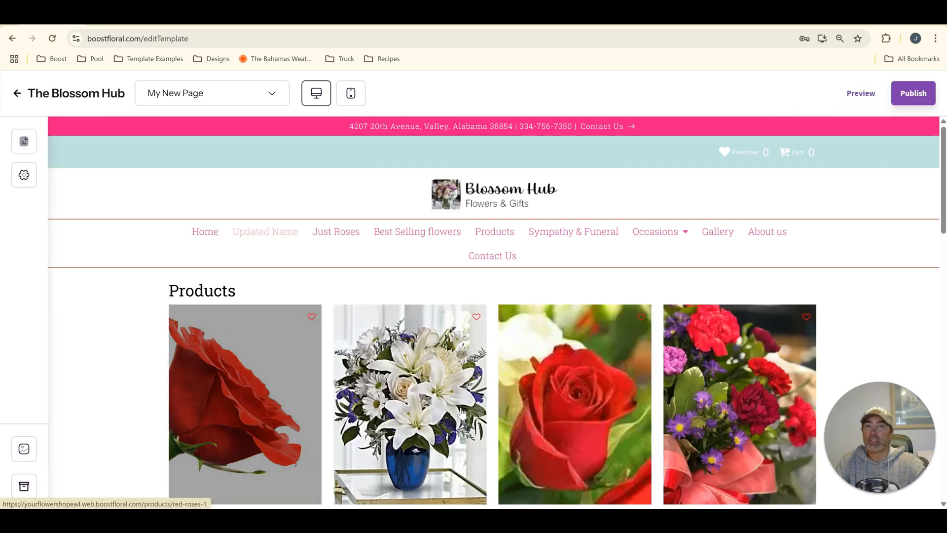
{"action": "scroll", "coordinate": [614, 414], "scroll_direction": "down", "scroll_amount": 5}
{"action": "scroll", "coordinate": [614, 414], "scroll_direction": "up", "scroll_amount": 5}
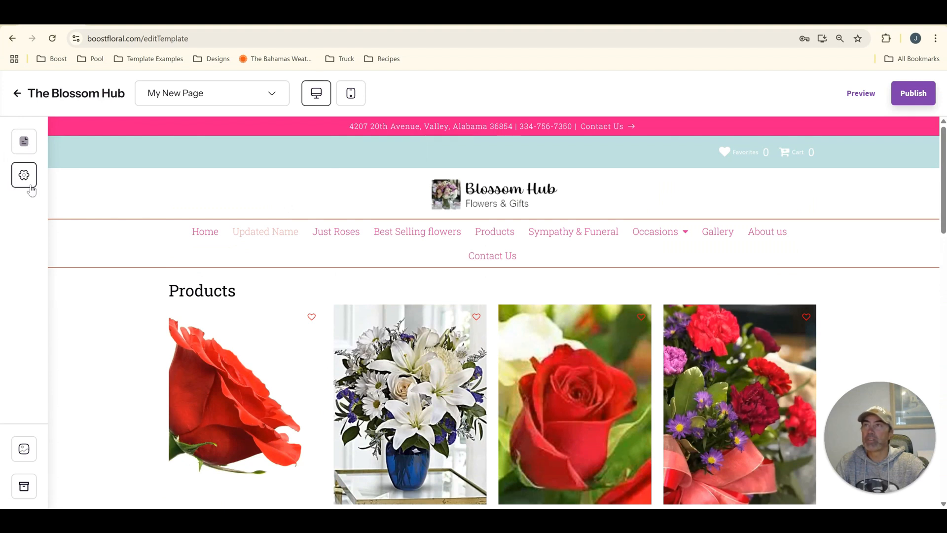
- Add a second Products section in Style 11 to My New Page
{"action": "left_click", "coordinate": [23, 142]}
{"action": "left_click", "coordinate": [153, 240]}
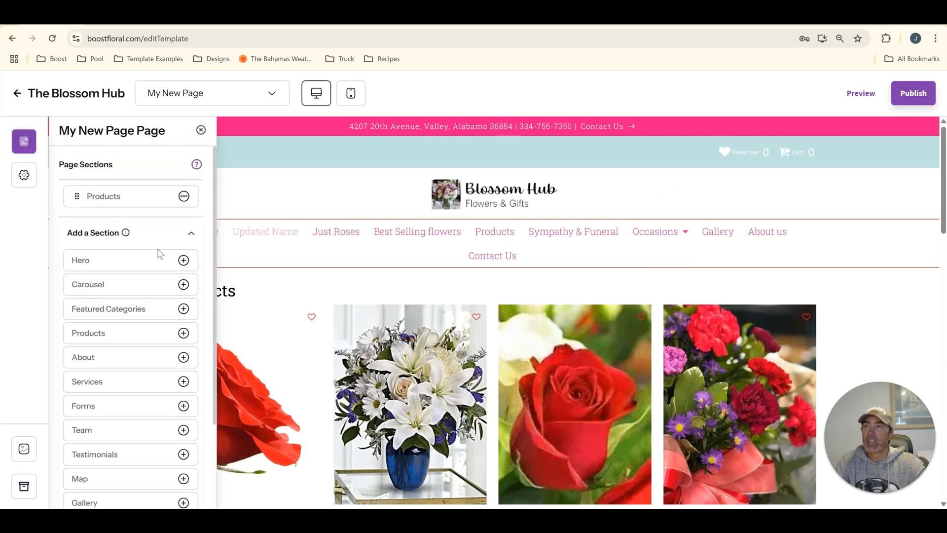
{"action": "scroll", "coordinate": [151, 288], "scroll_direction": "down", "scroll_amount": 1}
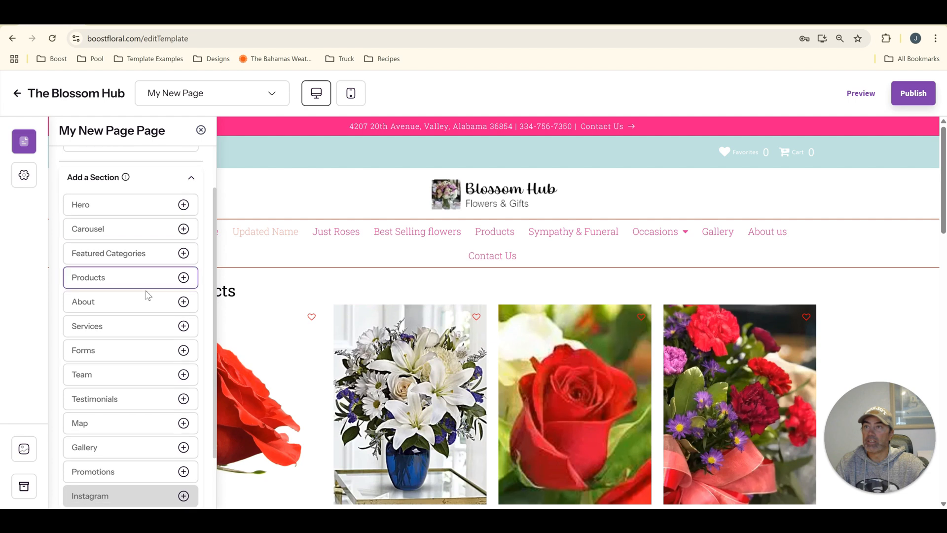
{"action": "left_click", "coordinate": [138, 284]}
{"action": "scroll", "coordinate": [335, 365], "scroll_direction": "down", "scroll_amount": 5}
{"action": "scroll", "coordinate": [339, 368], "scroll_direction": "down", "scroll_amount": 15}
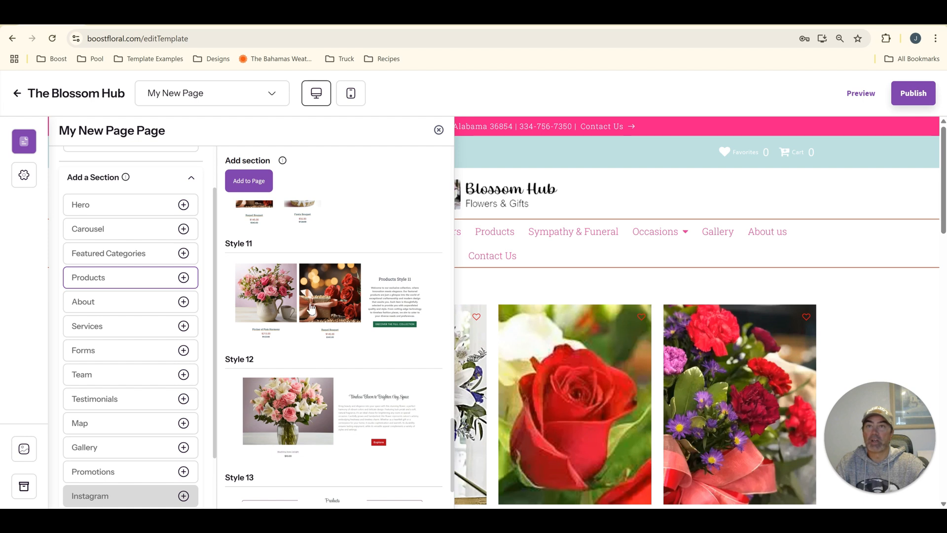
{"action": "left_click", "coordinate": [310, 308]}
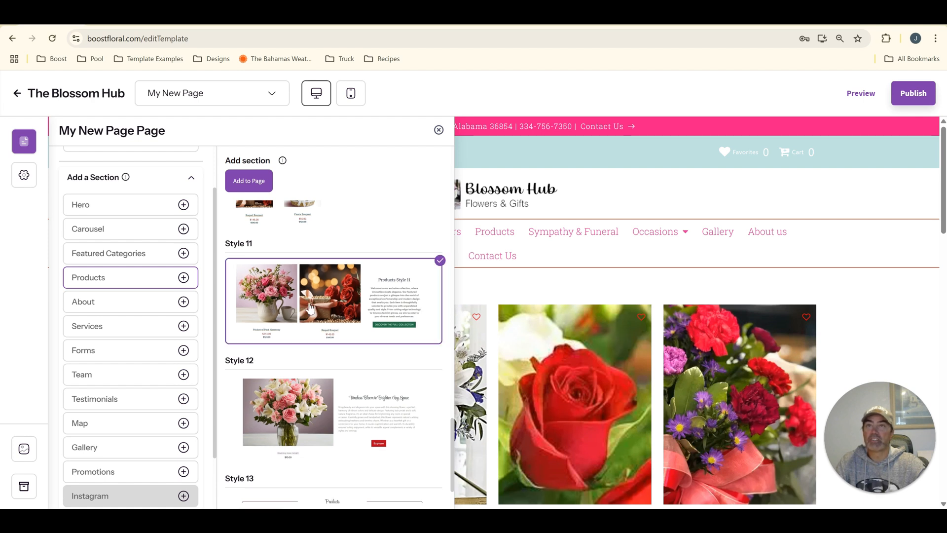
{"action": "left_click", "coordinate": [254, 181]}
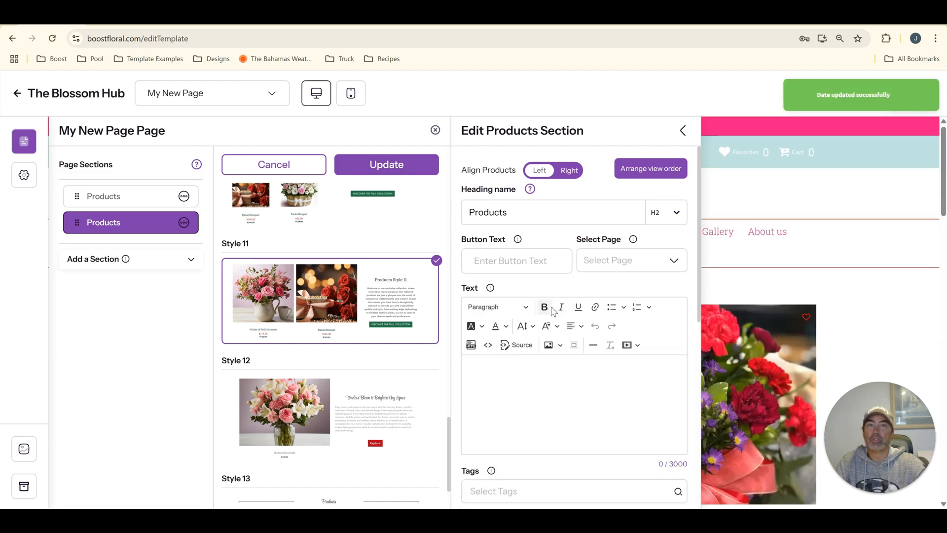
- Assign the Favorites tag to the new Style 11 Products section
{"action": "scroll", "coordinate": [557, 314], "scroll_direction": "down", "scroll_amount": 5}
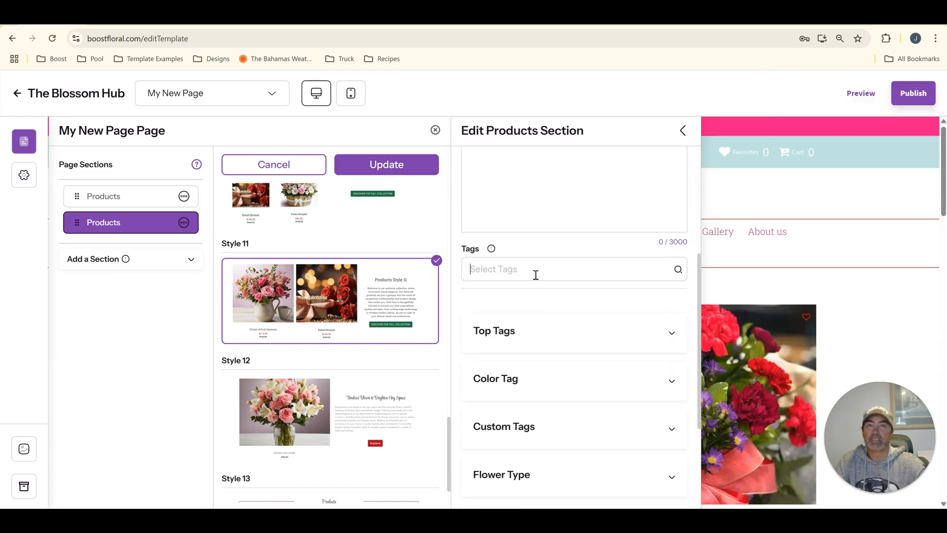
{"action": "type", "text": "fav"}
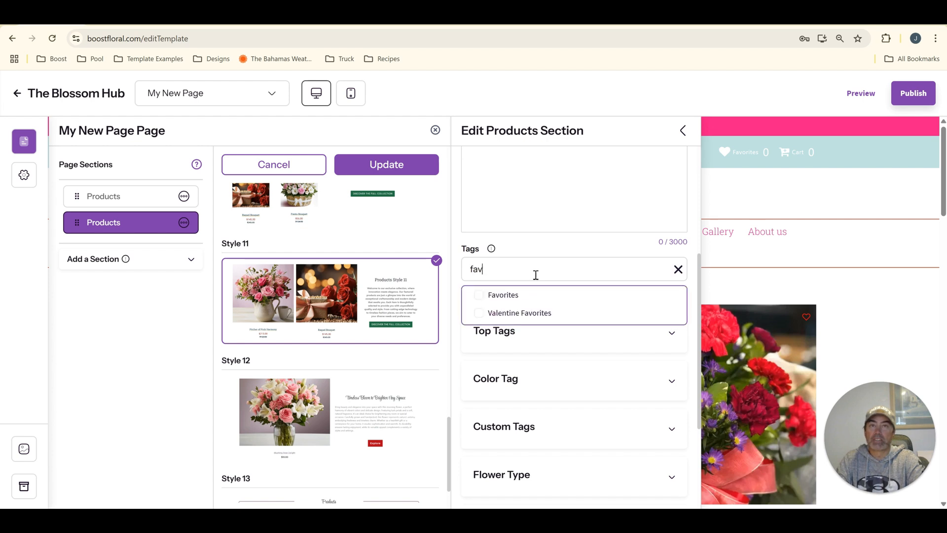
{"action": "left_click", "coordinate": [503, 295]}
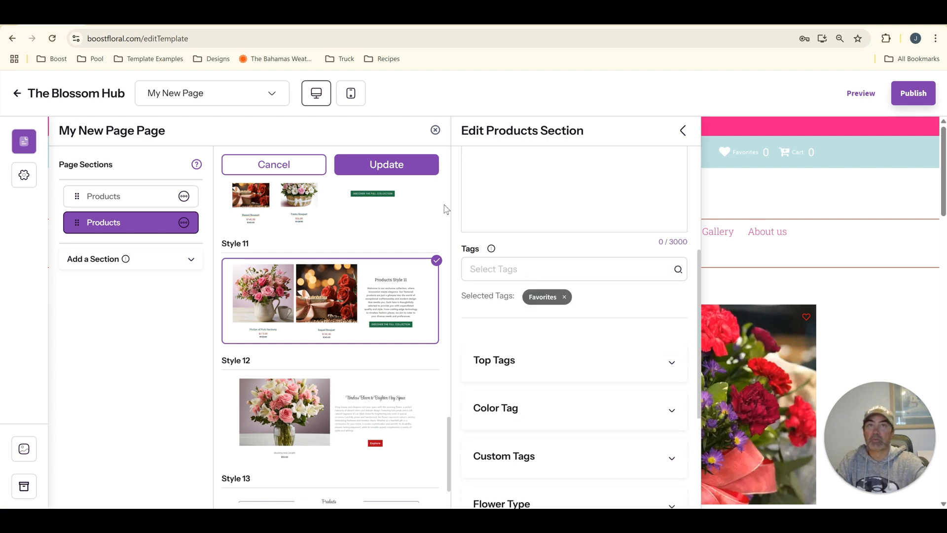
- Set the Style 11 Products section's heading to "Customer Favorites" and update the section
{"action": "scroll", "coordinate": [513, 261], "scroll_direction": "up", "scroll_amount": 5}
{"action": "left_click_drag", "start_coordinate": [521, 219], "coordinate": [442, 214]}
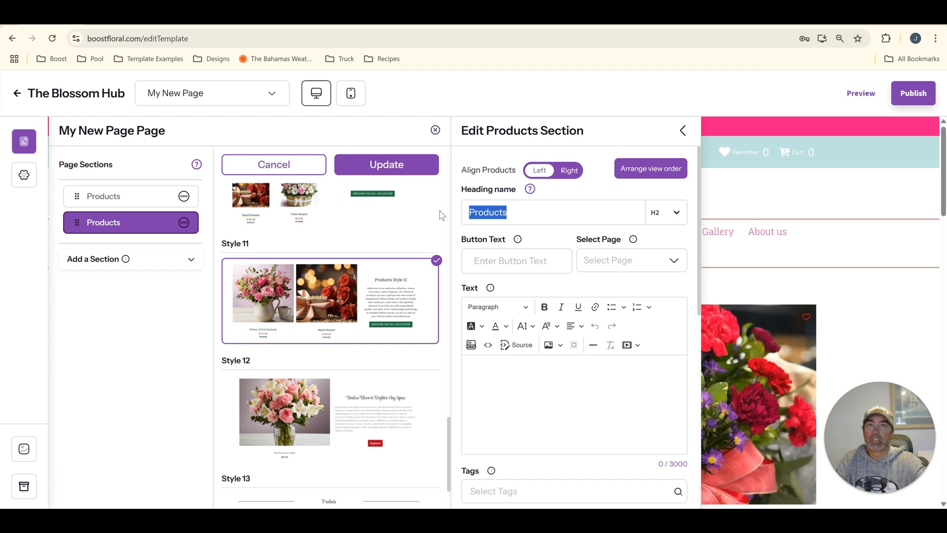
{"action": "type", "text": "M"}
{"action": "key", "text": "BackSpace"}
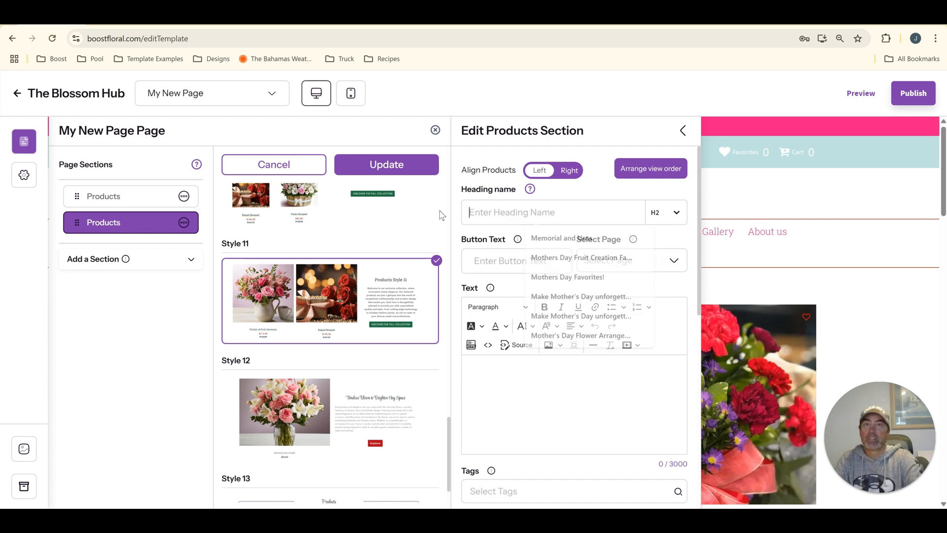
{"action": "type", "text": "Customer Favo"}
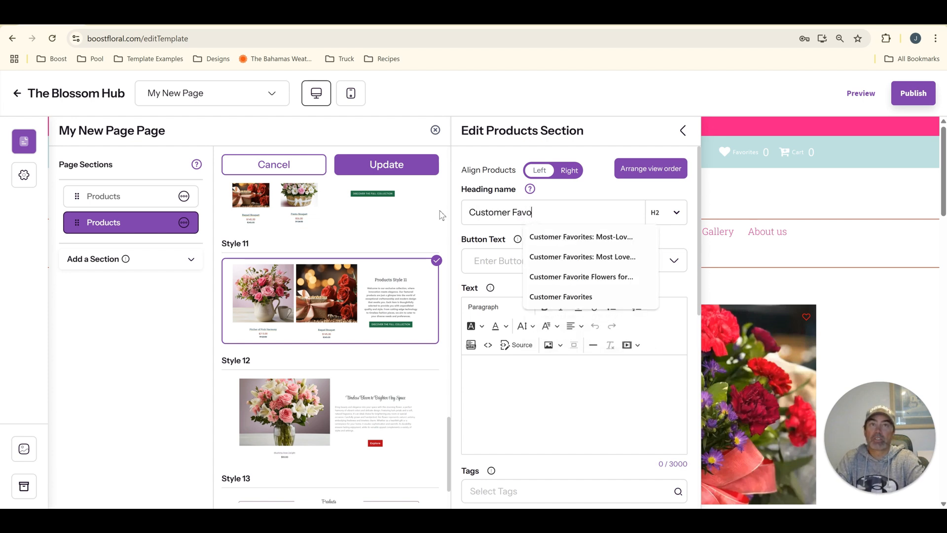
{"action": "type", "text": "rites"}
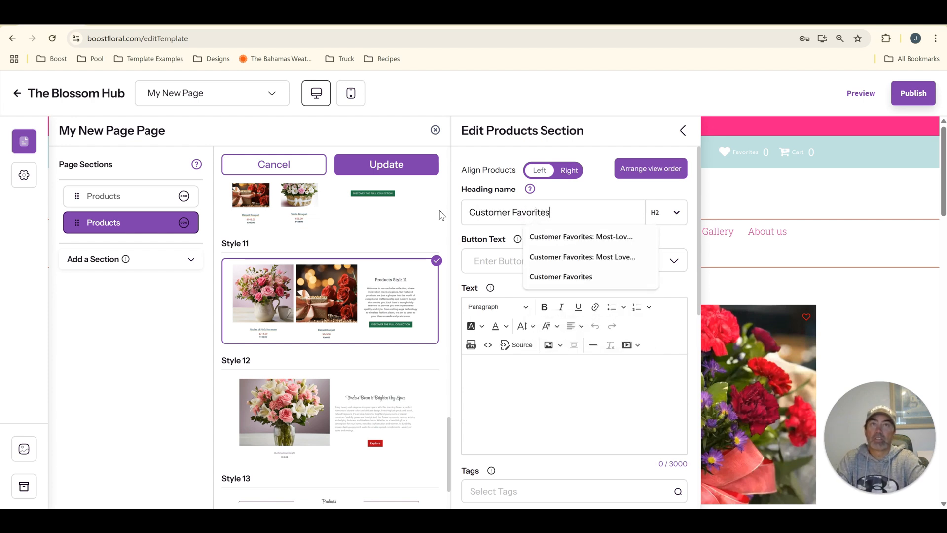
{"action": "left_click", "coordinate": [384, 166]}
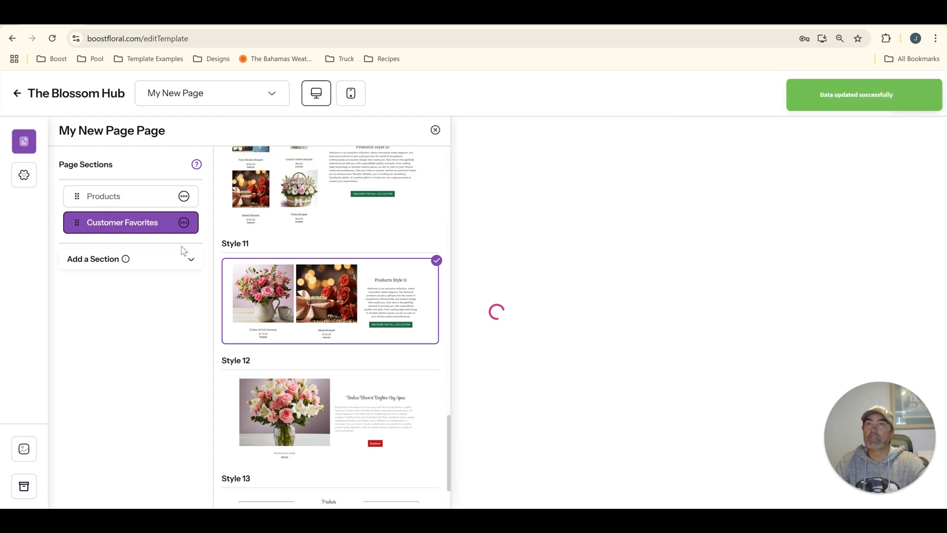
- Move the Customer Favorites section above the Products section and check the new arrangement on My New Page
{"action": "scroll", "coordinate": [590, 339], "scroll_direction": "down", "scroll_amount": 10}
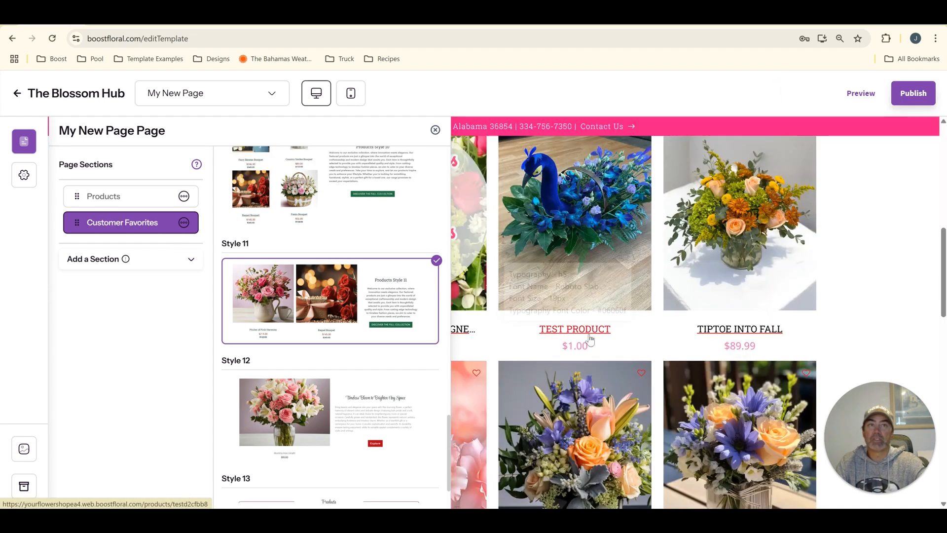
{"action": "scroll", "coordinate": [590, 339], "scroll_direction": "up", "scroll_amount": 15}
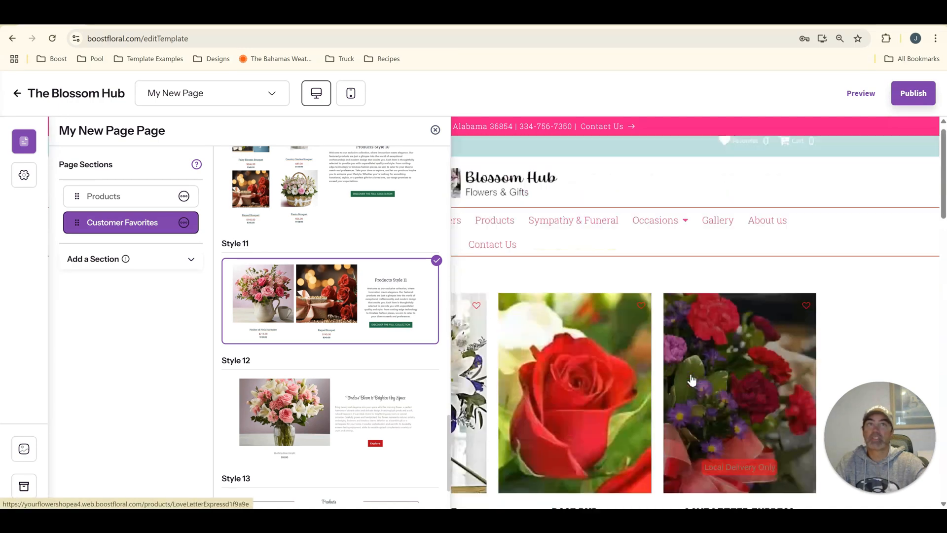
{"action": "left_click_drag", "start_coordinate": [144, 226], "coordinate": [139, 198]}
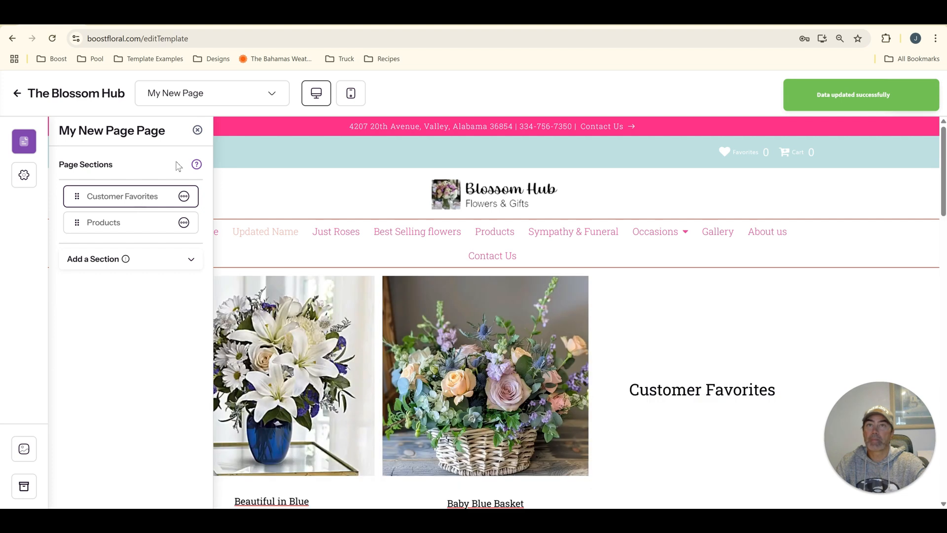
{"action": "left_click", "coordinate": [198, 130]}
{"action": "scroll", "coordinate": [716, 330], "scroll_direction": "down", "scroll_amount": 2}
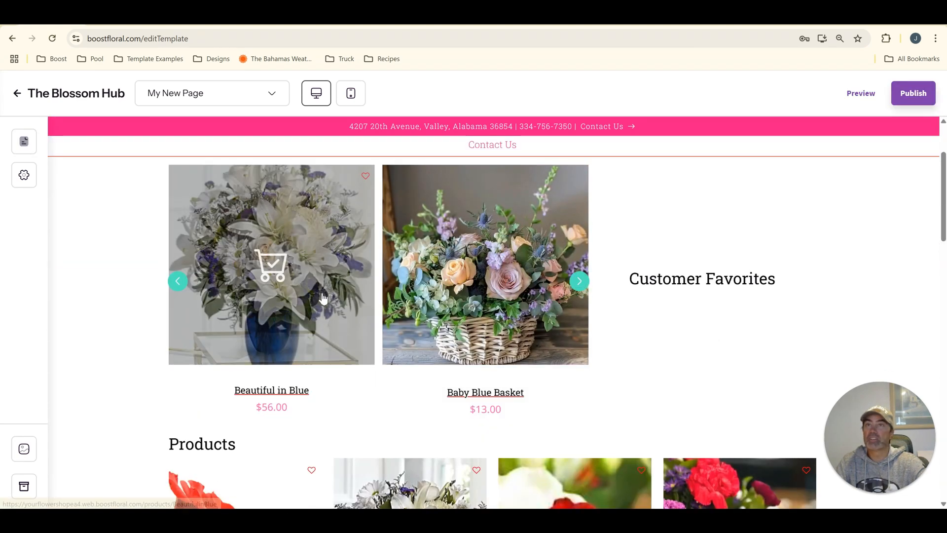
- Arrange the Customer Favorites products in the order The Forever Bouquet, Baby Blue Basket, Tiptoe Into Fall, Test, Beautiful in Blue
{"action": "left_click", "coordinate": [24, 141]}
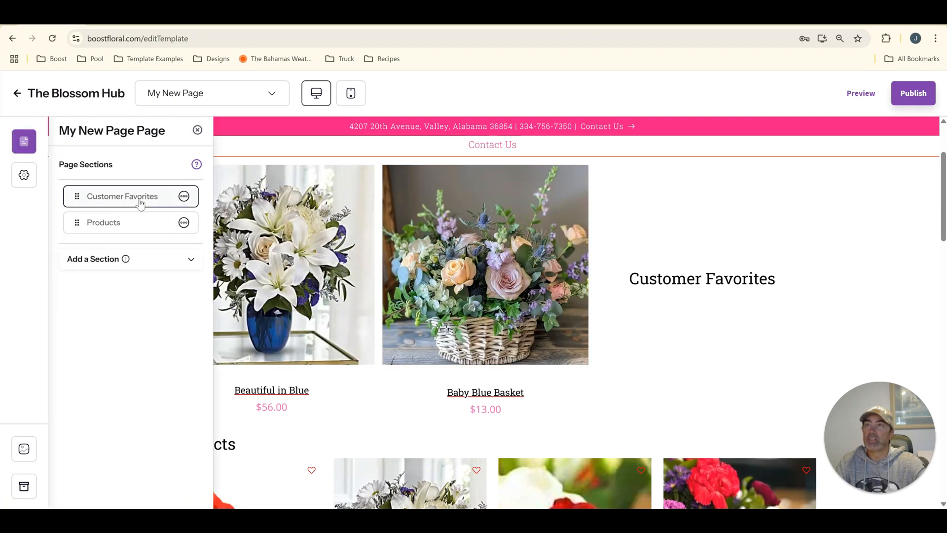
{"action": "left_click", "coordinate": [129, 196]}
{"action": "scroll", "coordinate": [357, 330], "scroll_direction": "down", "scroll_amount": 20}
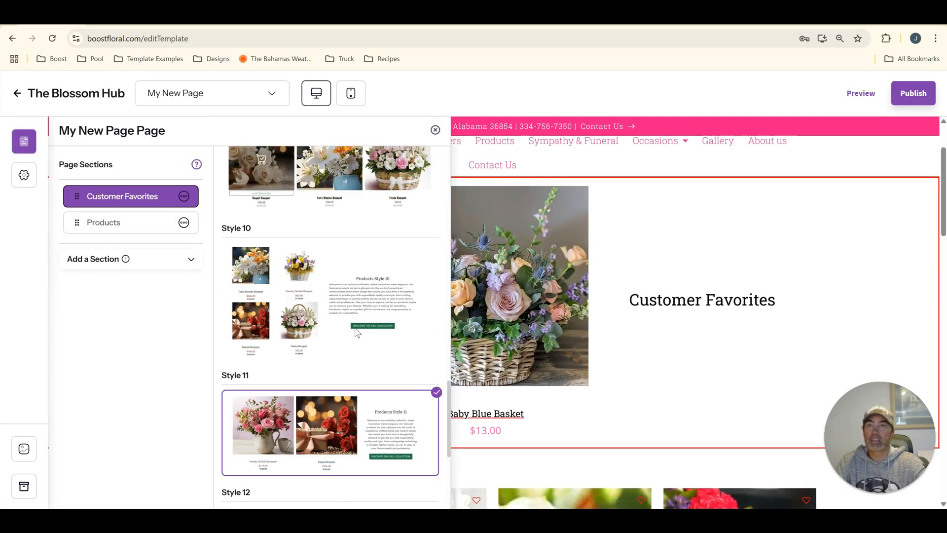
{"action": "left_click", "coordinate": [357, 333]}
{"action": "left_click", "coordinate": [636, 173]}
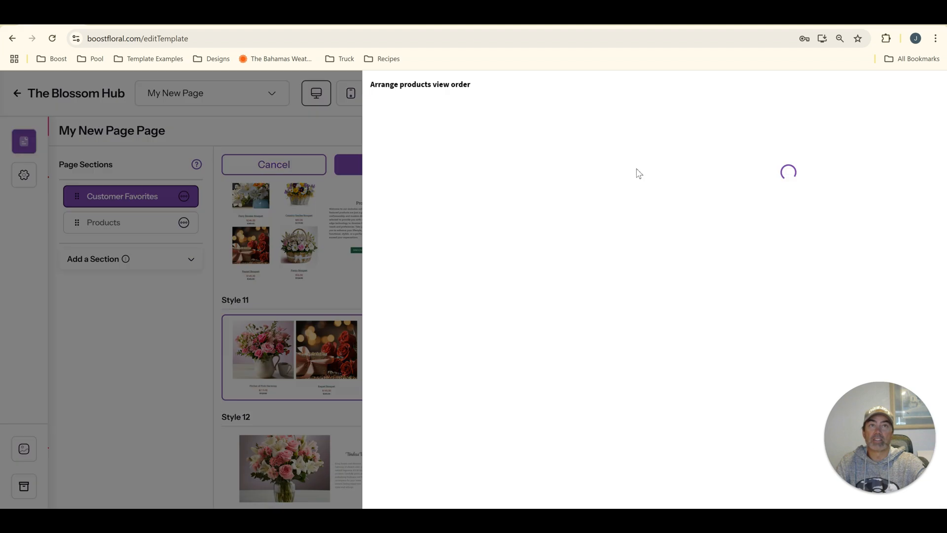
{"action": "left_click_drag", "start_coordinate": [578, 161], "coordinate": [392, 158]}
{"action": "left_click_drag", "start_coordinate": [525, 187], "coordinate": [232, 188]}
{"action": "left_click_drag", "start_coordinate": [459, 169], "coordinate": [370, 173]}
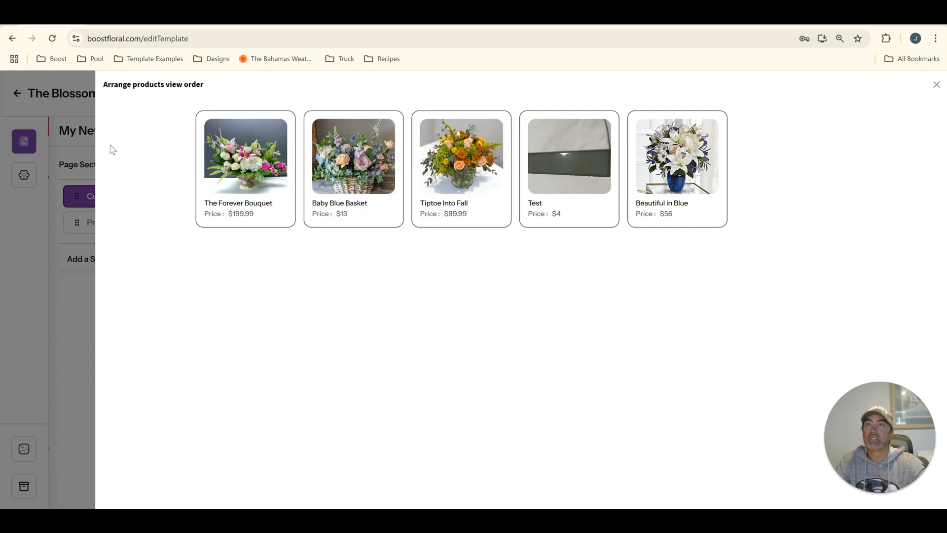
- Save the Customer Favorites product order and check both sections' products and headings on My New Page
{"action": "left_click", "coordinate": [66, 259]}
{"action": "left_click", "coordinate": [375, 165]}
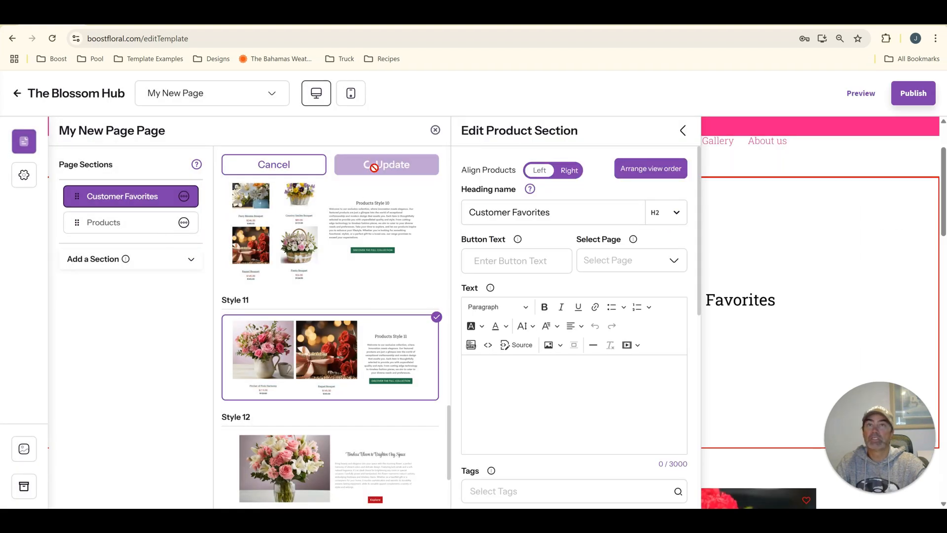
{"action": "left_click", "coordinate": [435, 130]}
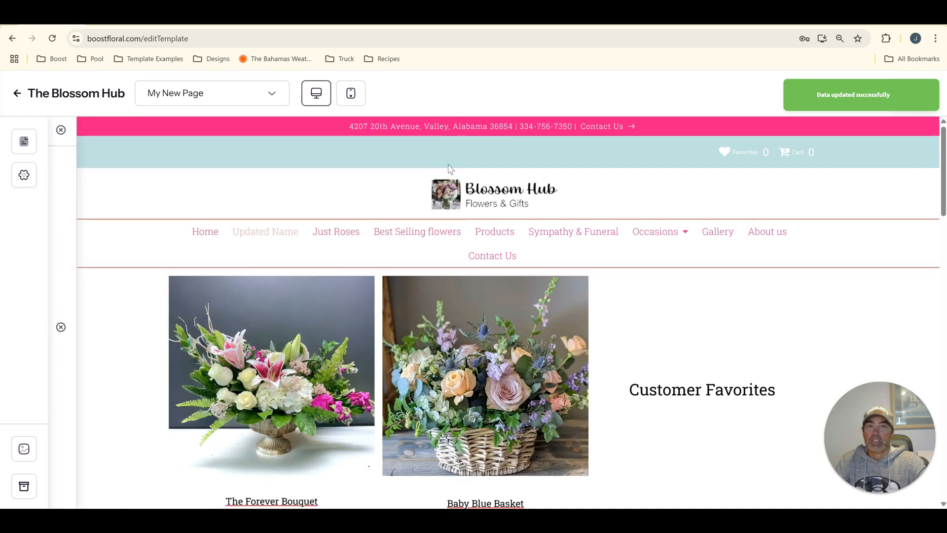
{"action": "scroll", "coordinate": [670, 359], "scroll_direction": "down", "scroll_amount": 2}
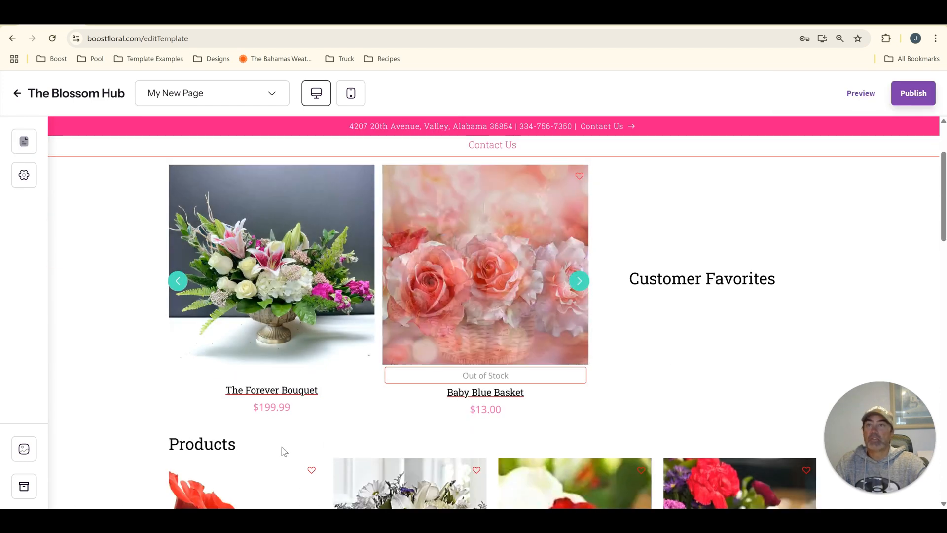
{"action": "left_click_drag", "start_coordinate": [639, 279], "coordinate": [784, 295]}
{"action": "mouse_move", "coordinate": [174, 443]}
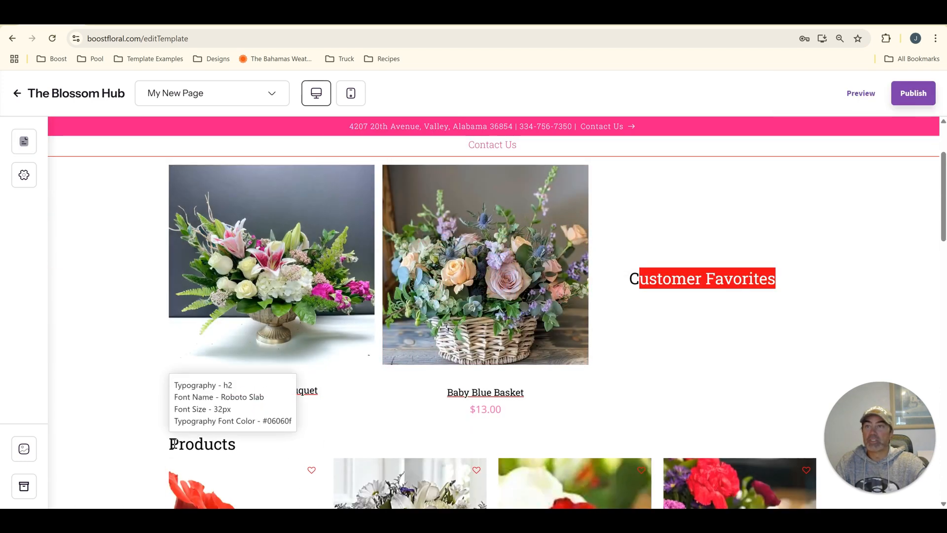
- Change the Style 6 Products section's heading to "Other Customer Favorites" and update the section
{"action": "left_click", "coordinate": [24, 142]}
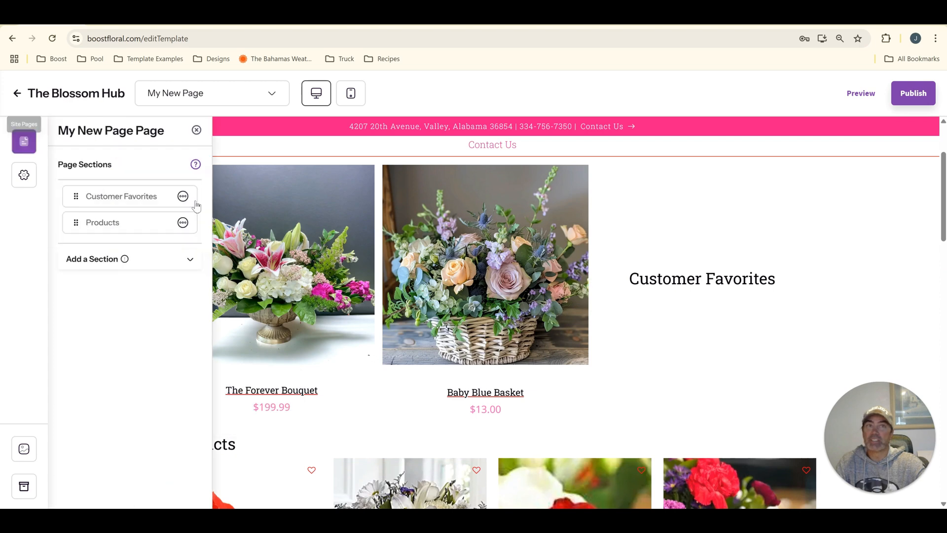
{"action": "left_click", "coordinate": [133, 224]}
{"action": "scroll", "coordinate": [311, 318], "scroll_direction": "down", "scroll_amount": 10}
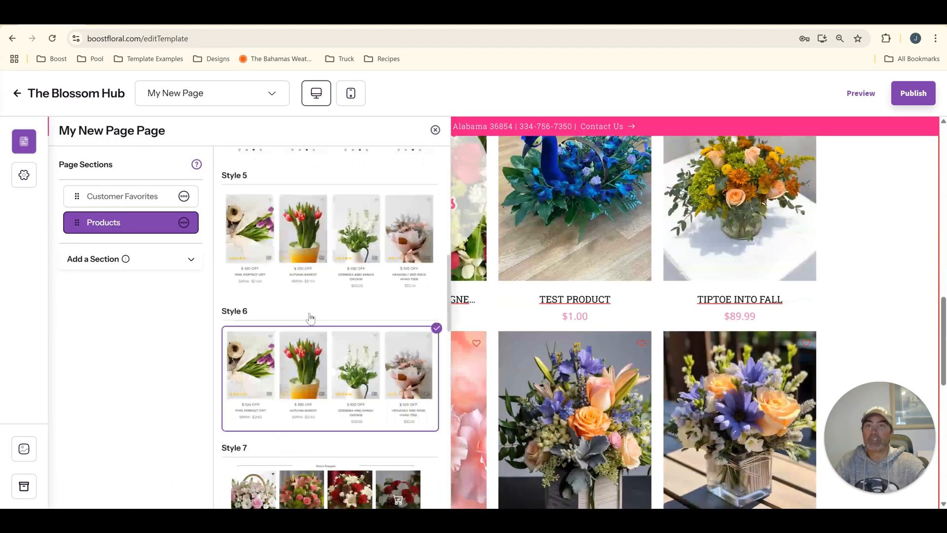
{"action": "scroll", "coordinate": [311, 318], "scroll_direction": "down", "scroll_amount": 1}
{"action": "left_click", "coordinate": [308, 359]}
{"action": "double_click", "coordinate": [514, 268]}
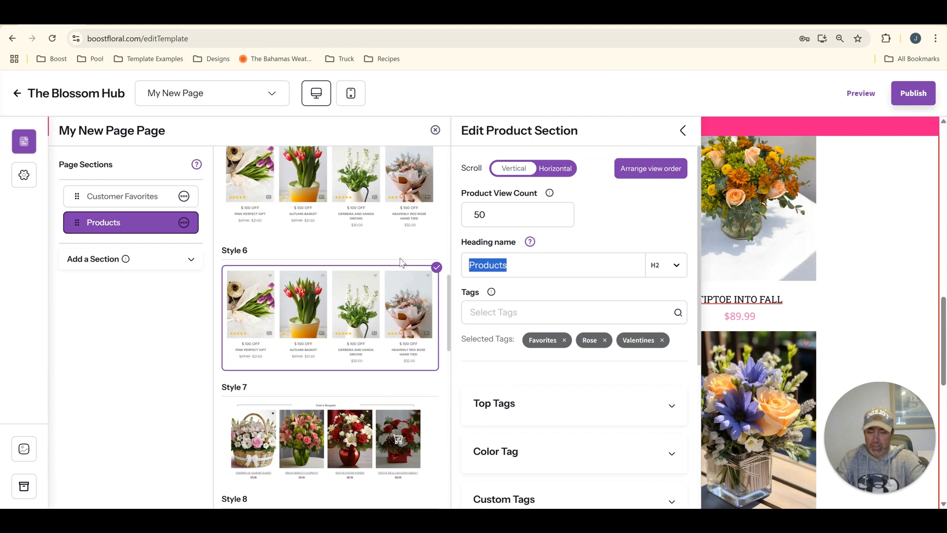
{"action": "type", "text": "Other Customer Favorite"}
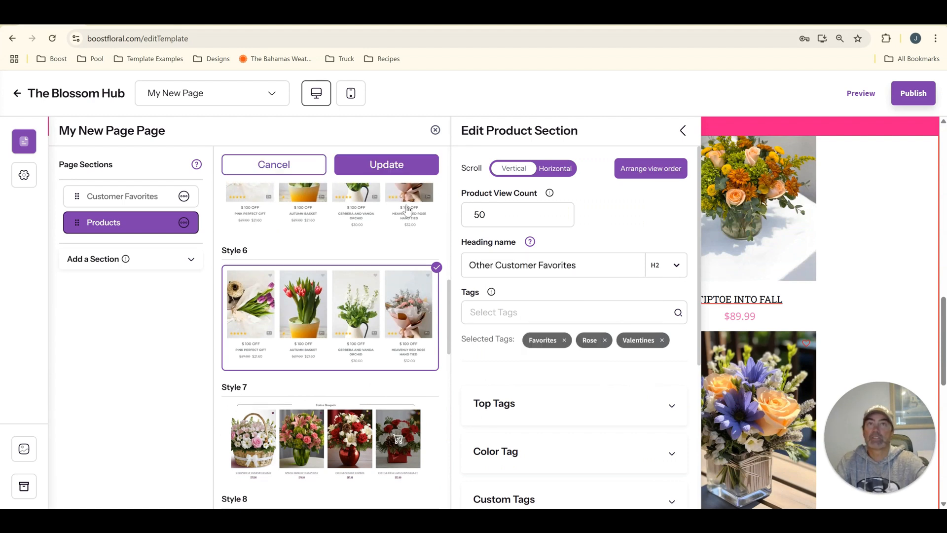
{"action": "left_click", "coordinate": [415, 162]}
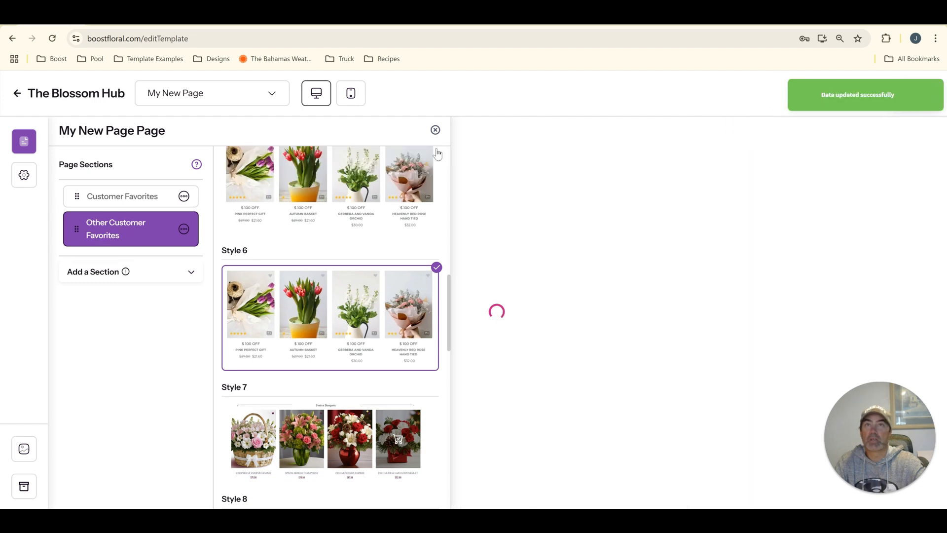
- Review the Customer Favorites and Other Customer Favorites sections on My New Page
{"action": "scroll", "coordinate": [856, 302], "scroll_direction": "down", "scroll_amount": 3}
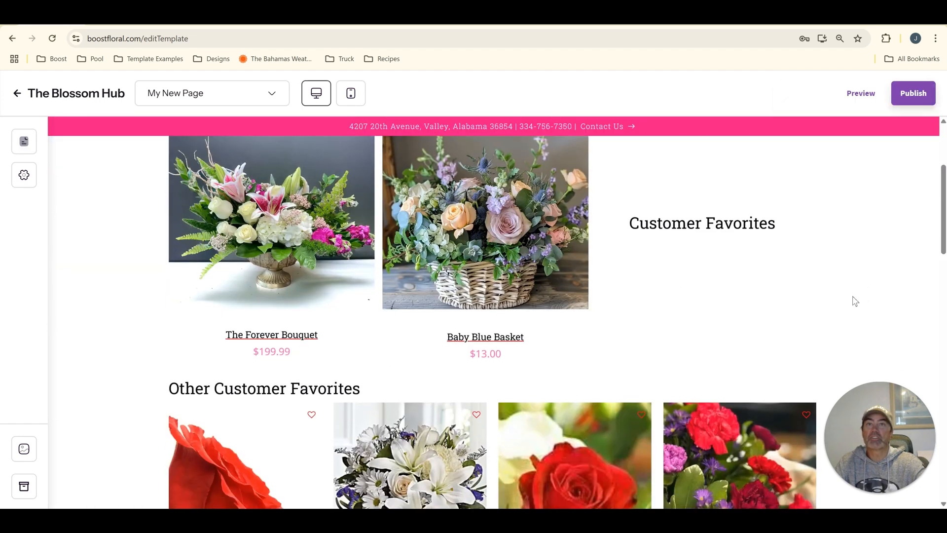
{"action": "scroll", "coordinate": [856, 301], "scroll_direction": "up", "scroll_amount": 2}
{"action": "scroll", "coordinate": [856, 302], "scroll_direction": "up", "scroll_amount": 1}
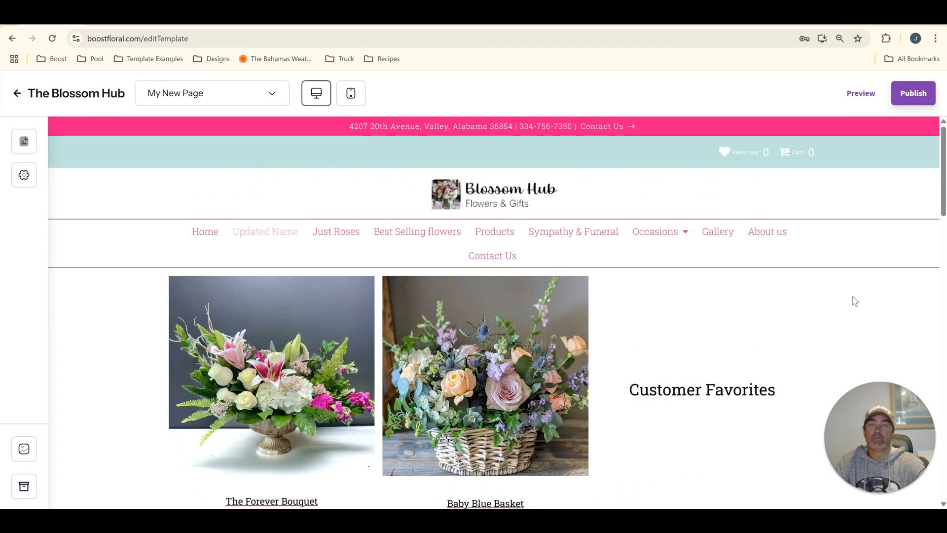
{"action": "scroll", "coordinate": [855, 302], "scroll_direction": "down", "scroll_amount": 1}
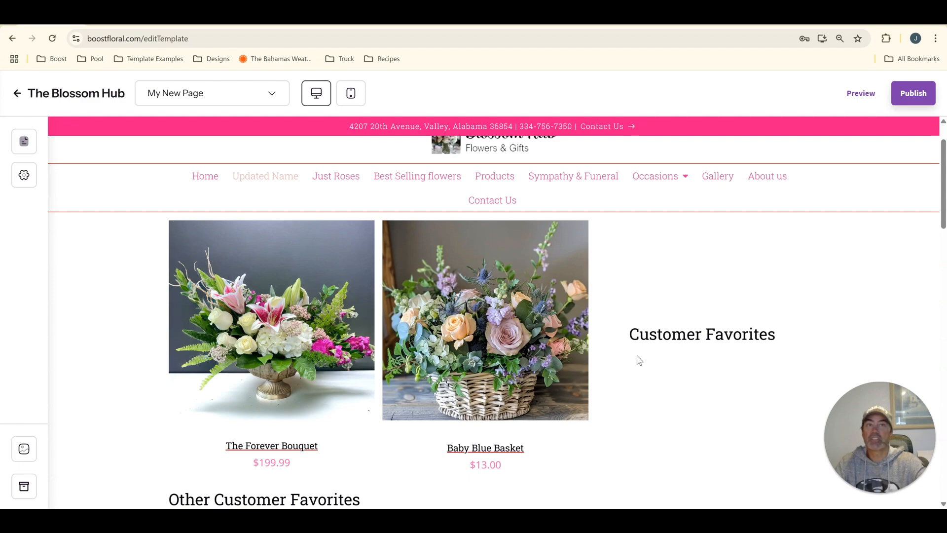
{"action": "scroll", "coordinate": [637, 364], "scroll_direction": "down", "scroll_amount": 6}
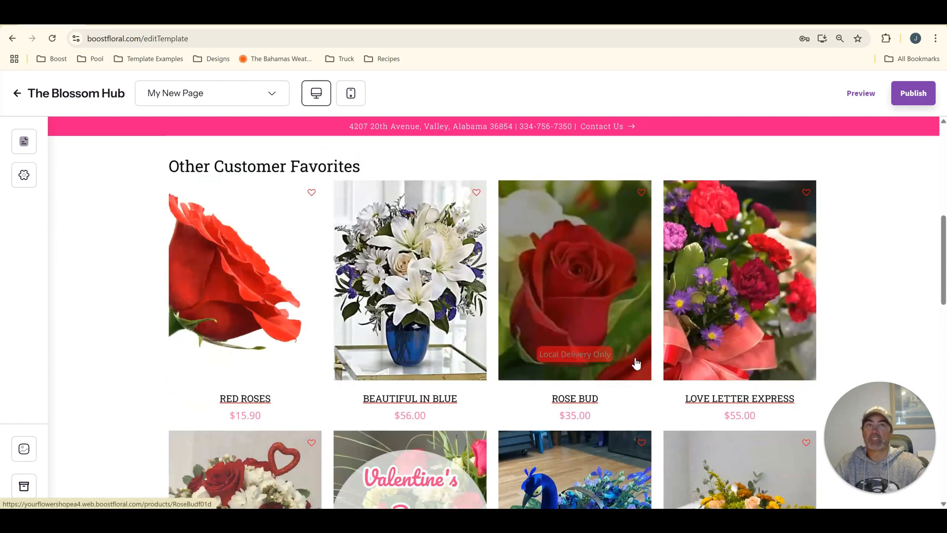
{"action": "scroll", "coordinate": [637, 364], "scroll_direction": "down", "scroll_amount": 6}
{"action": "scroll", "coordinate": [637, 363], "scroll_direction": "up", "scroll_amount": 10}
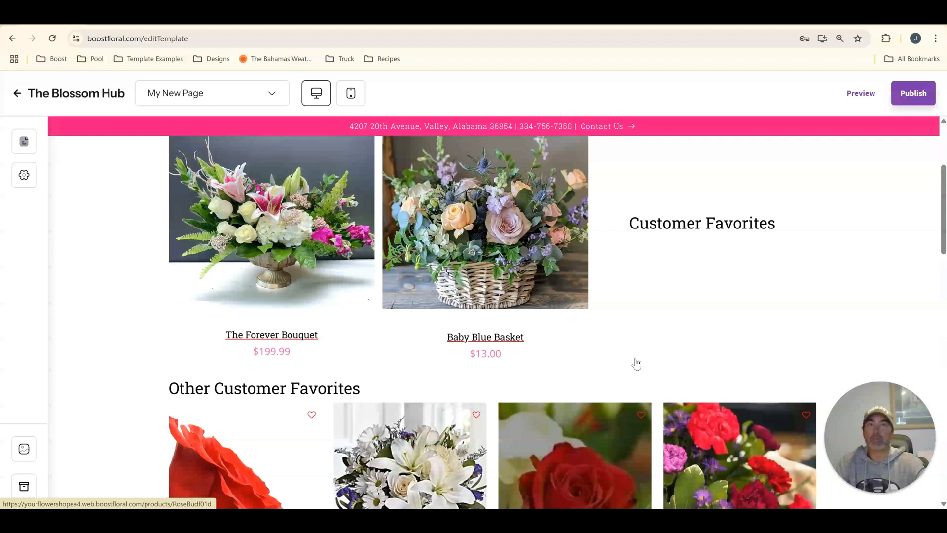
{"action": "scroll", "coordinate": [636, 364], "scroll_direction": "up", "scroll_amount": 3}
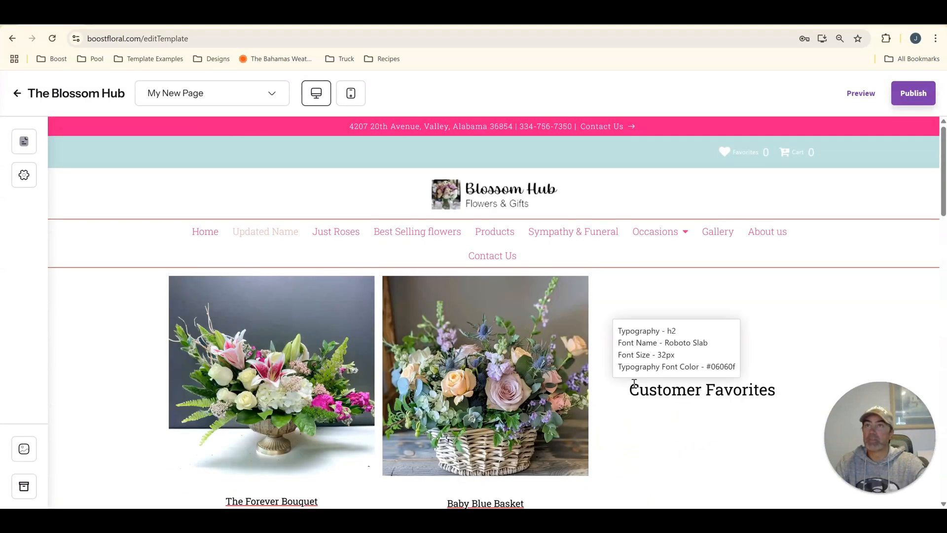
- Examine the heading, button and text options of the Customer Favorites section, and leave its settings without making changes
{"action": "left_click", "coordinate": [24, 141]}
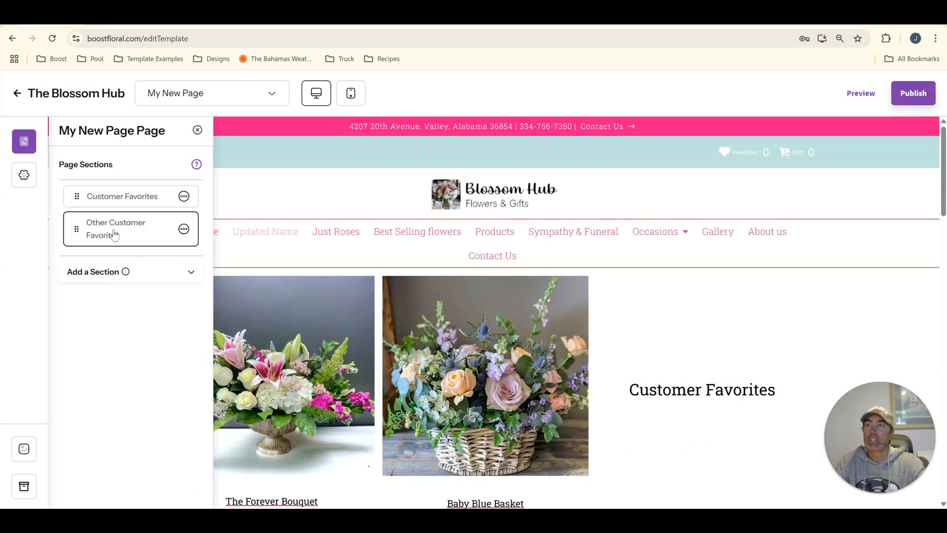
{"action": "left_click", "coordinate": [114, 234]}
{"action": "left_click", "coordinate": [131, 196]}
{"action": "scroll", "coordinate": [329, 313], "scroll_direction": "down", "scroll_amount": 8}
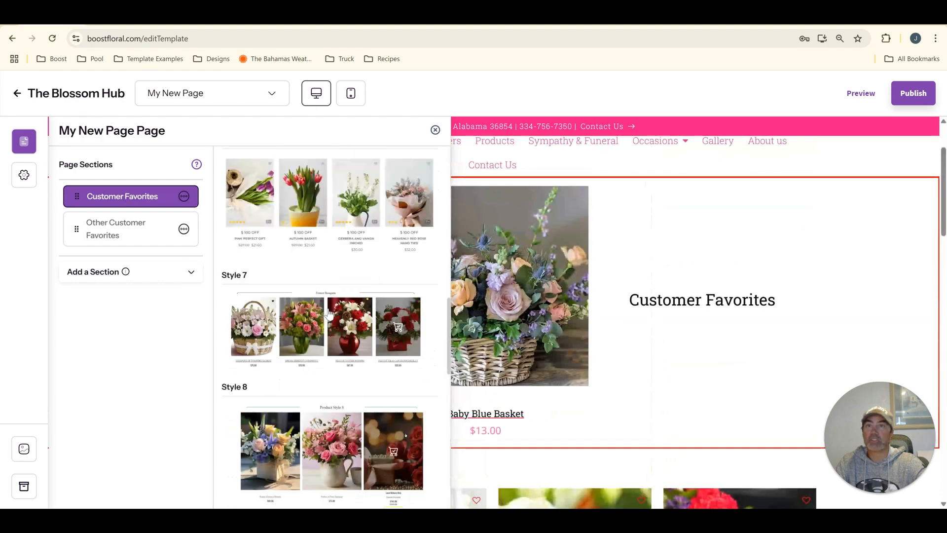
{"action": "scroll", "coordinate": [329, 313], "scroll_direction": "down", "scroll_amount": 10}
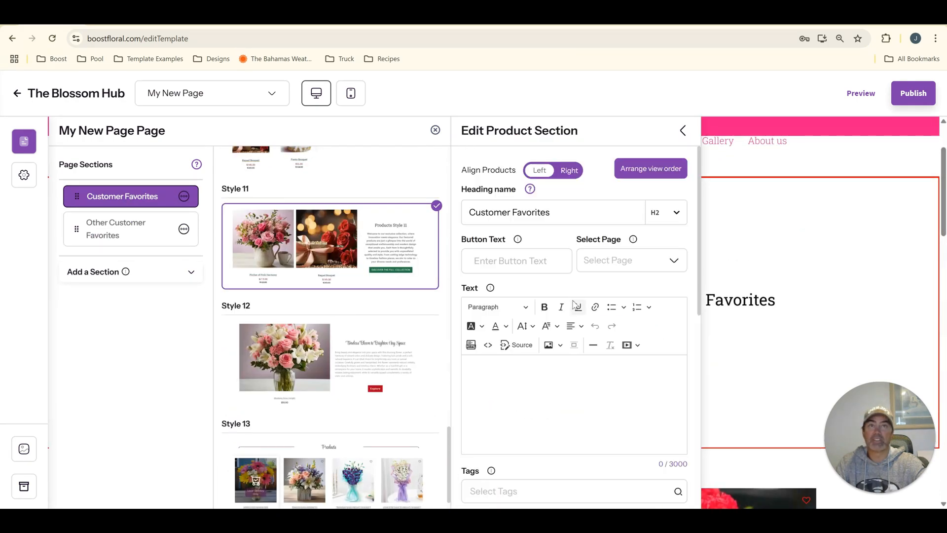
{"action": "scroll", "coordinate": [574, 305], "scroll_direction": "down", "scroll_amount": 2}
{"action": "left_click", "coordinate": [600, 305]}
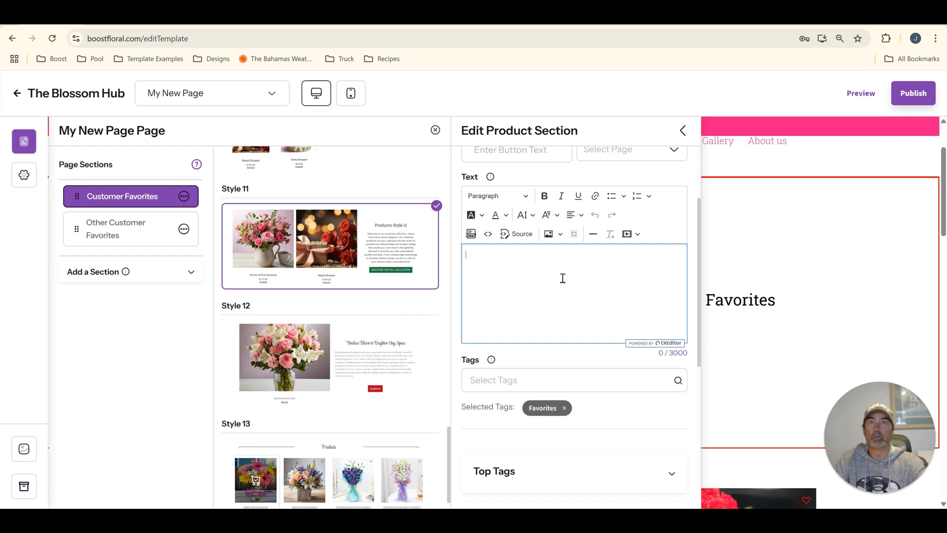
{"action": "left_click", "coordinate": [435, 131]}
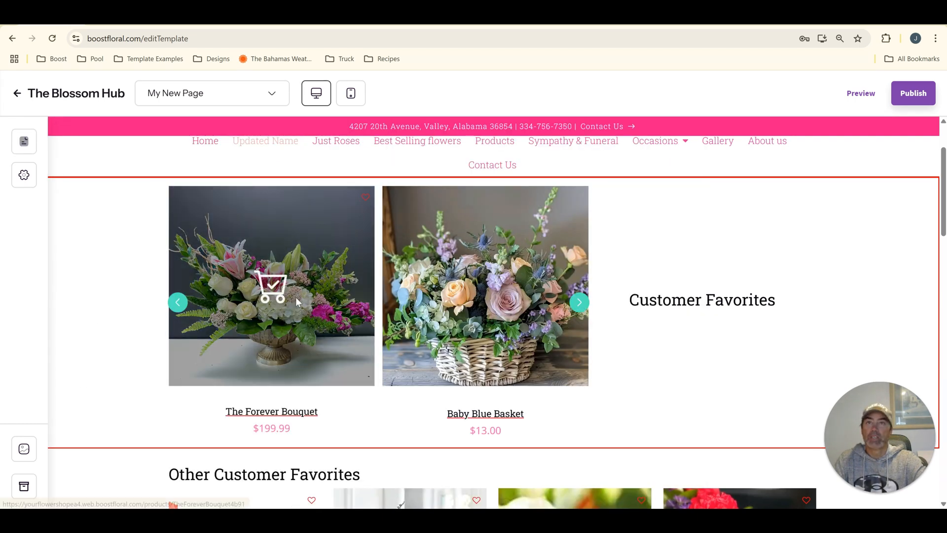
- Switch the Customer Favorites section to Style 12, update it, and browse through its products on the page
{"action": "left_click", "coordinate": [28, 148]}
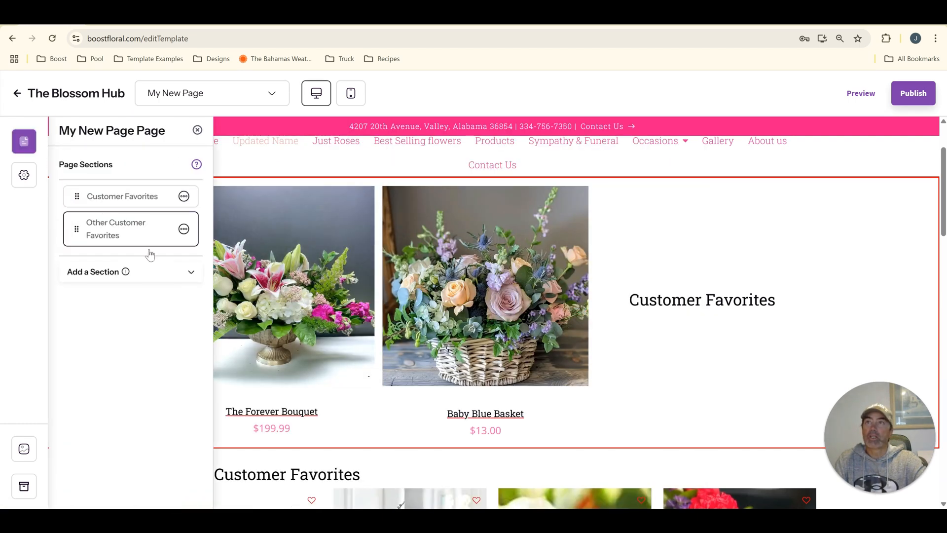
{"action": "left_click", "coordinate": [142, 232]}
{"action": "scroll", "coordinate": [288, 346], "scroll_direction": "down", "scroll_amount": 15}
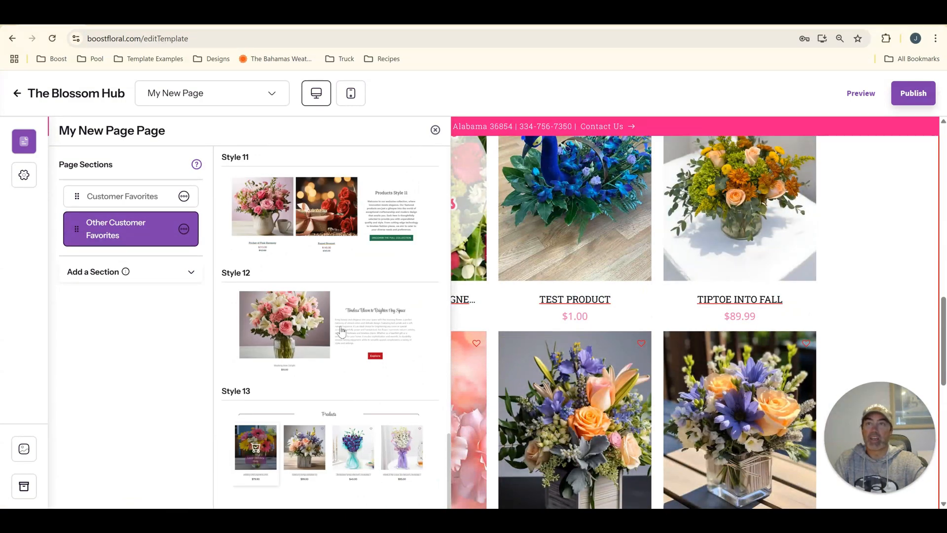
{"action": "scroll", "coordinate": [343, 290], "scroll_direction": "up", "scroll_amount": 3}
{"action": "scroll", "coordinate": [316, 380], "scroll_direction": "down", "scroll_amount": 3}
{"action": "left_click", "coordinate": [140, 198]}
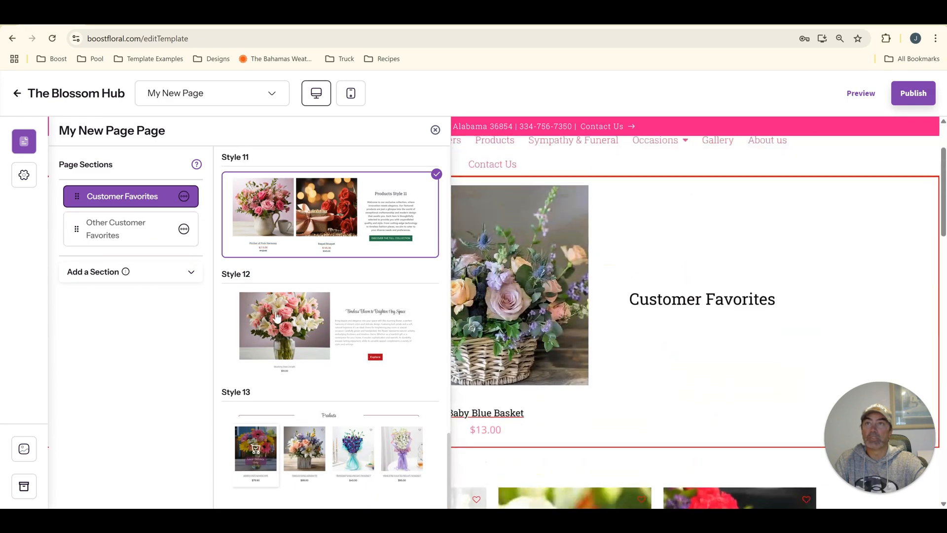
{"action": "left_click", "coordinate": [310, 302]}
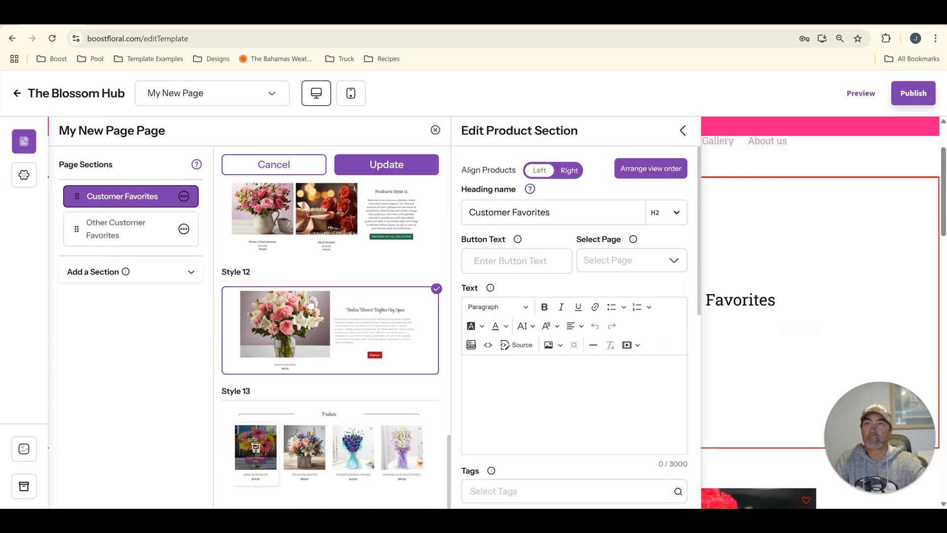
{"action": "left_click", "coordinate": [372, 167]}
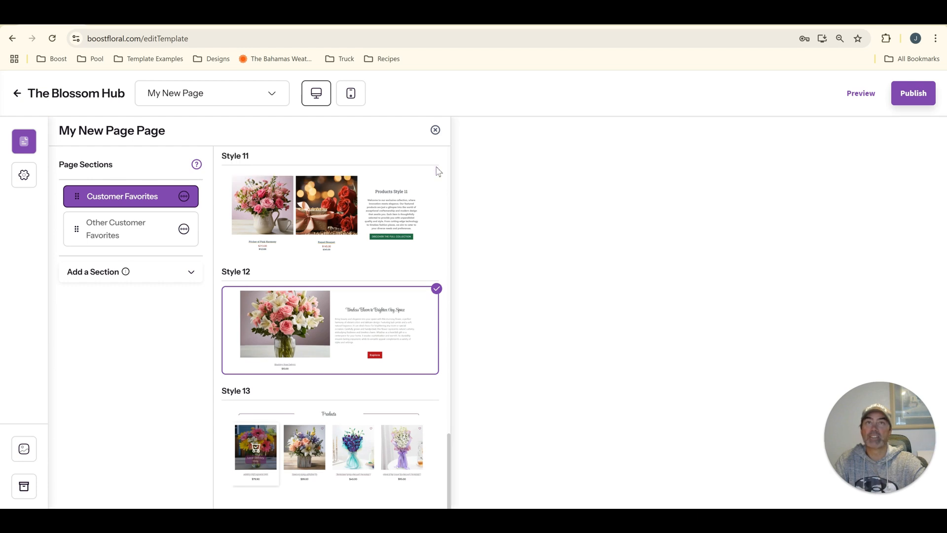
{"action": "left_click", "coordinate": [435, 130]}
{"action": "scroll", "coordinate": [673, 361], "scroll_direction": "down", "scroll_amount": 2}
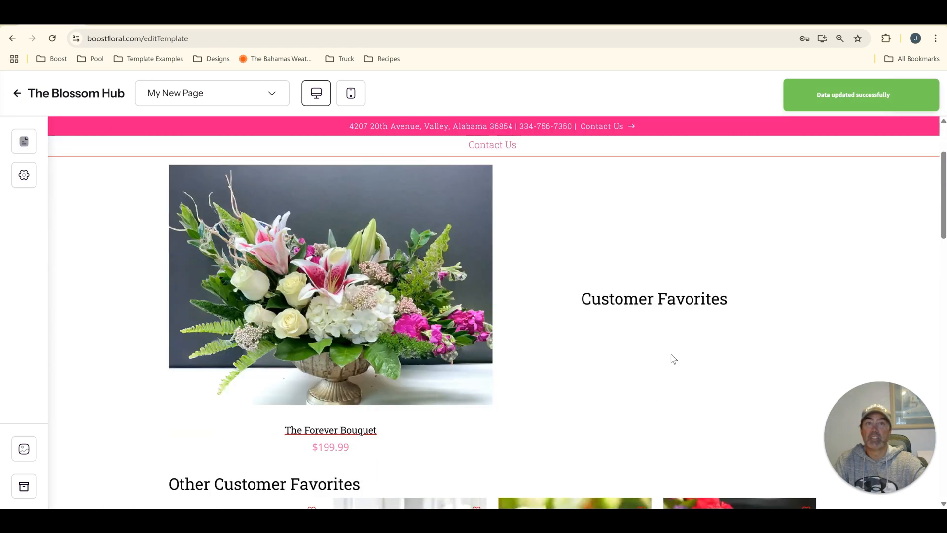
{"action": "left_click", "coordinate": [485, 297]}
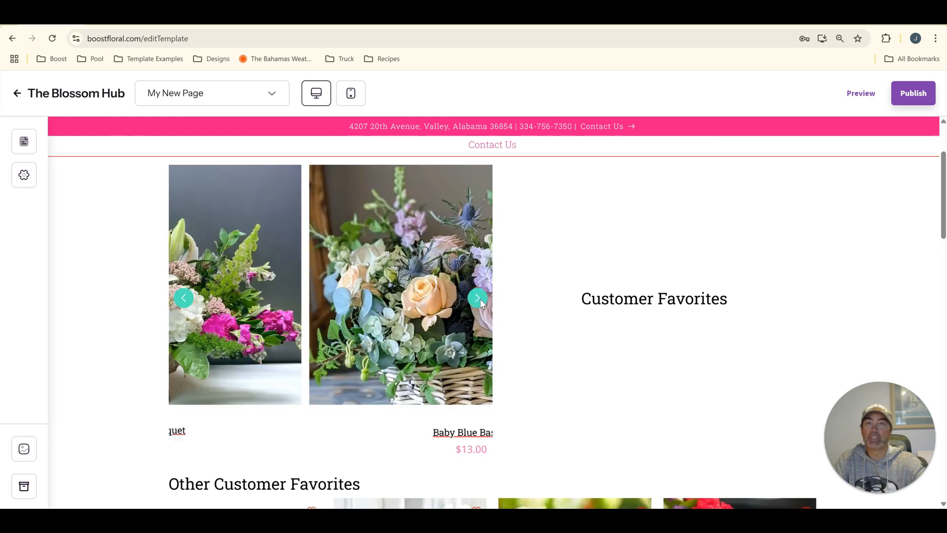
{"action": "left_click", "coordinate": [481, 298]}
- Switch the Customer Favorites section to Style 1, update it, and check its product cards on the page
{"action": "left_click", "coordinate": [23, 143]}
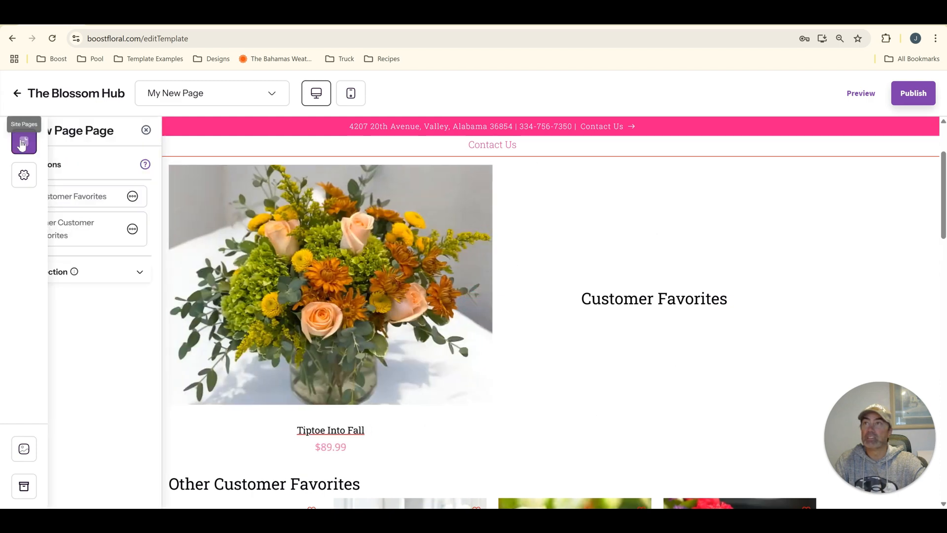
{"action": "left_click", "coordinate": [146, 198]}
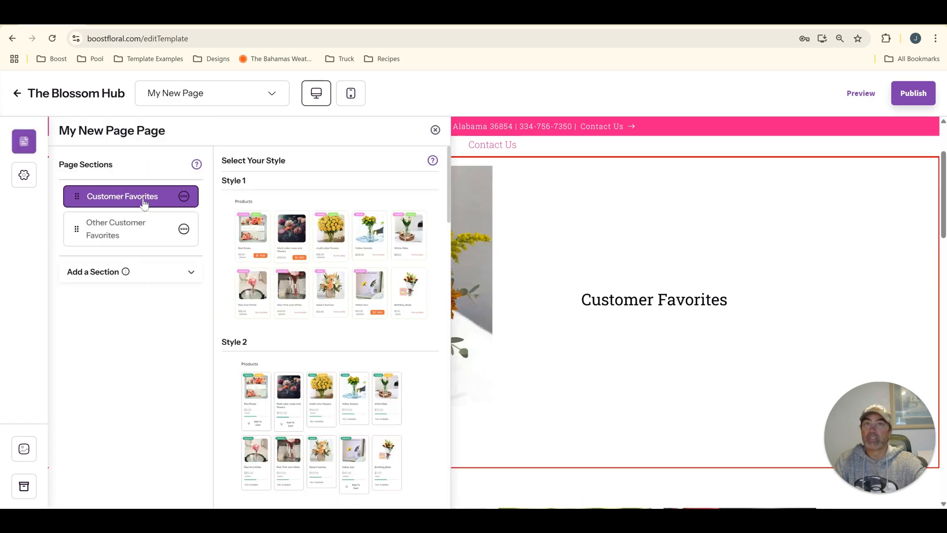
{"action": "left_click", "coordinate": [325, 269]}
{"action": "left_click", "coordinate": [383, 165]}
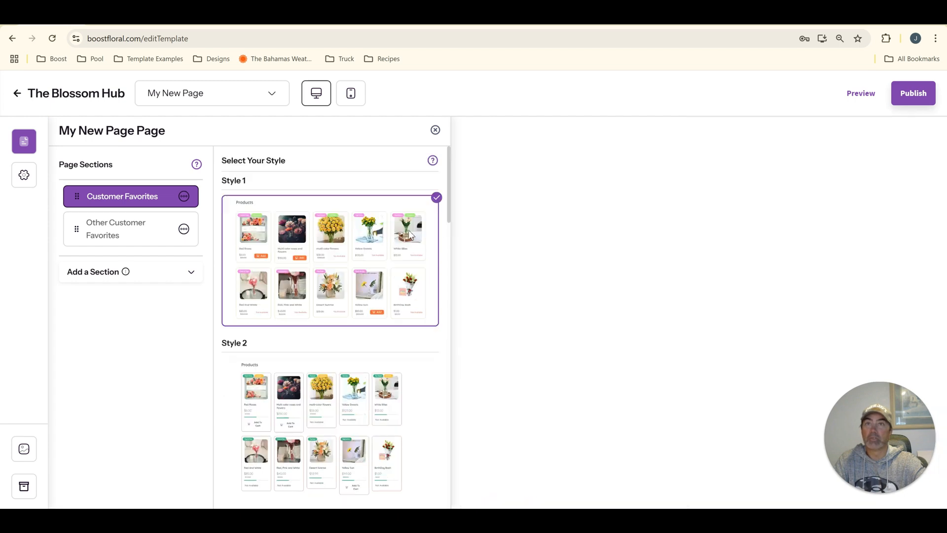
{"action": "left_click", "coordinate": [435, 130]}
{"action": "scroll", "coordinate": [418, 394], "scroll_direction": "down", "scroll_amount": 2}
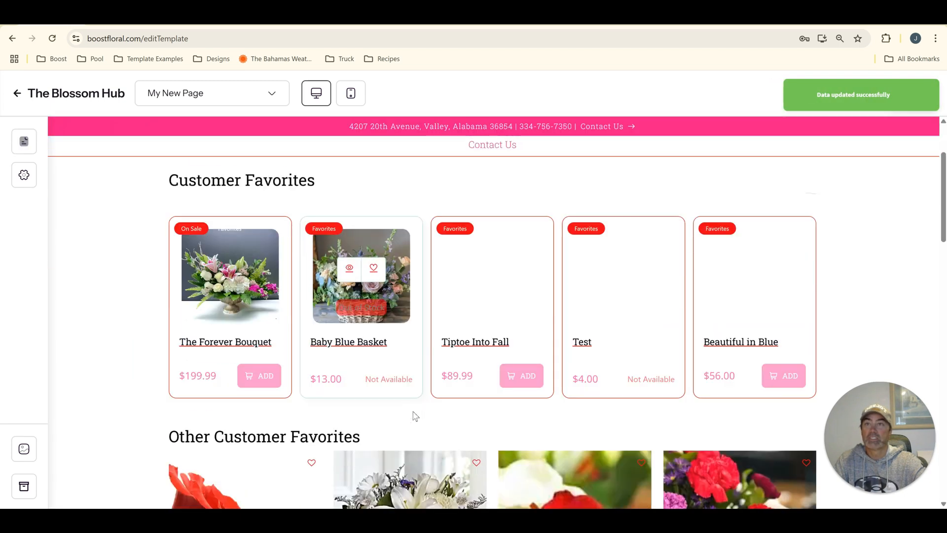
{"action": "left_click_drag", "start_coordinate": [791, 330], "coordinate": [641, 331]}
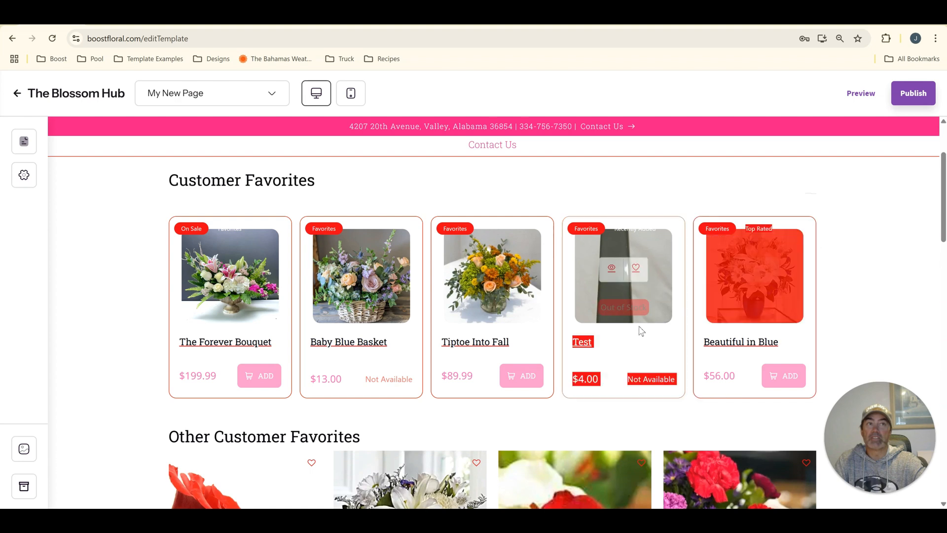
{"action": "left_click", "coordinate": [412, 425]}
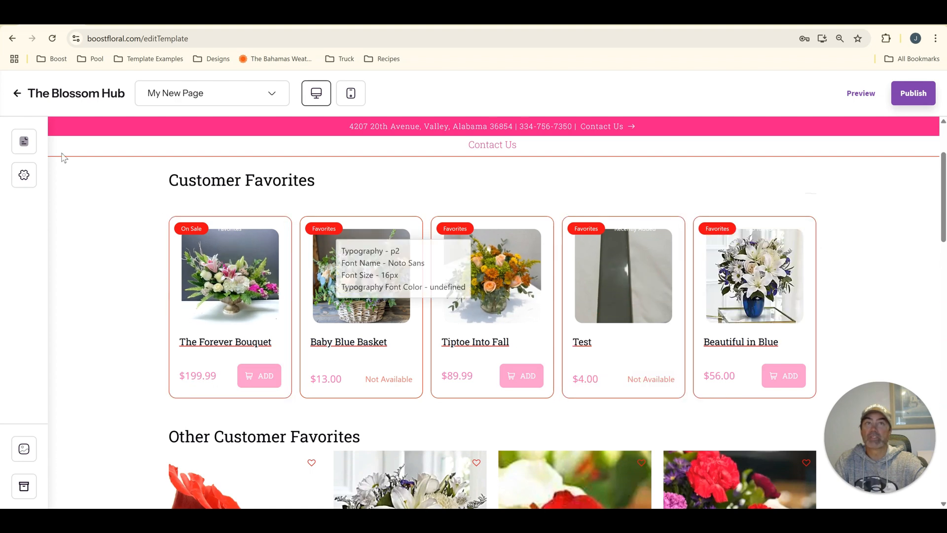
- Apply Style 11 to the Customer Favorites section, update it, and review the resulting page layout
{"action": "left_click", "coordinate": [24, 142]}
{"action": "left_click", "coordinate": [126, 200]}
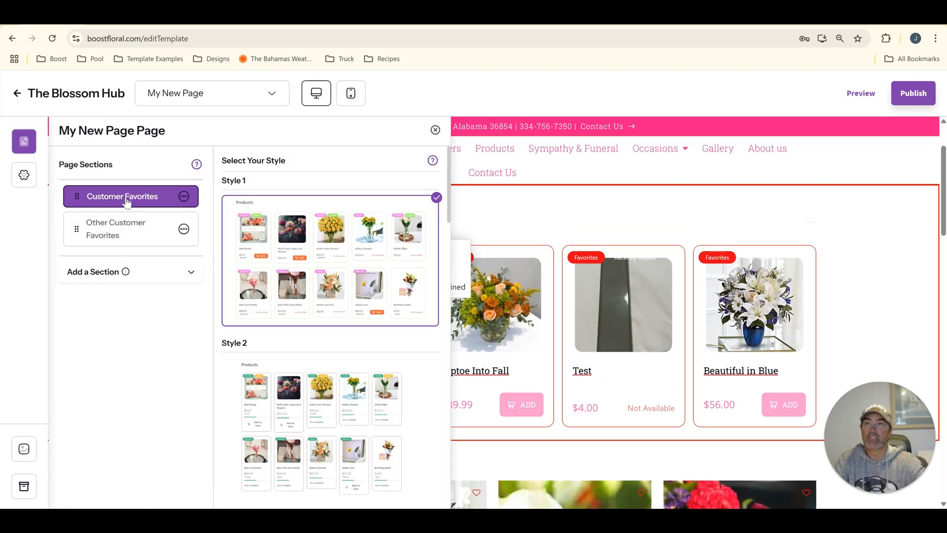
{"action": "scroll", "coordinate": [333, 370], "scroll_direction": "down", "scroll_amount": 15}
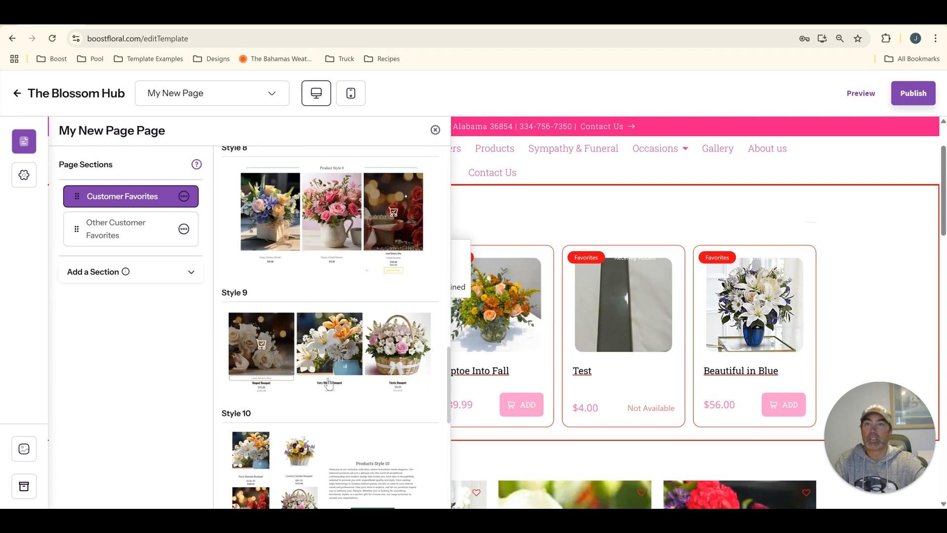
{"action": "scroll", "coordinate": [329, 384], "scroll_direction": "down", "scroll_amount": 6}
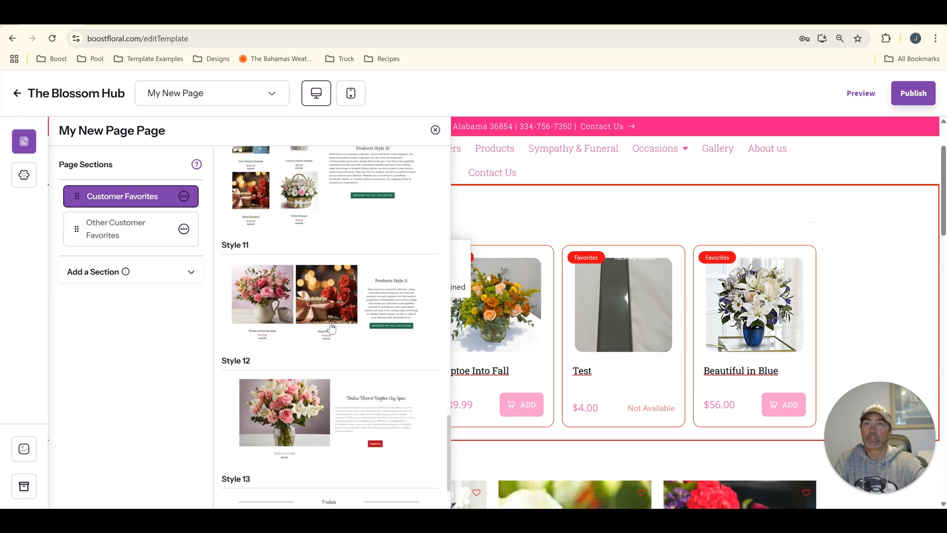
{"action": "left_click", "coordinate": [331, 329]}
{"action": "left_click", "coordinate": [398, 171]}
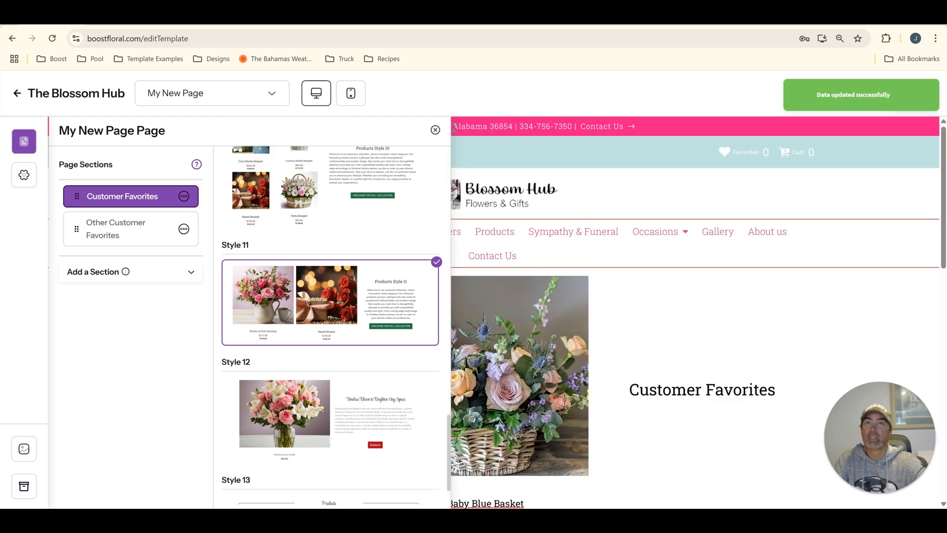
{"action": "left_click", "coordinate": [436, 130]}
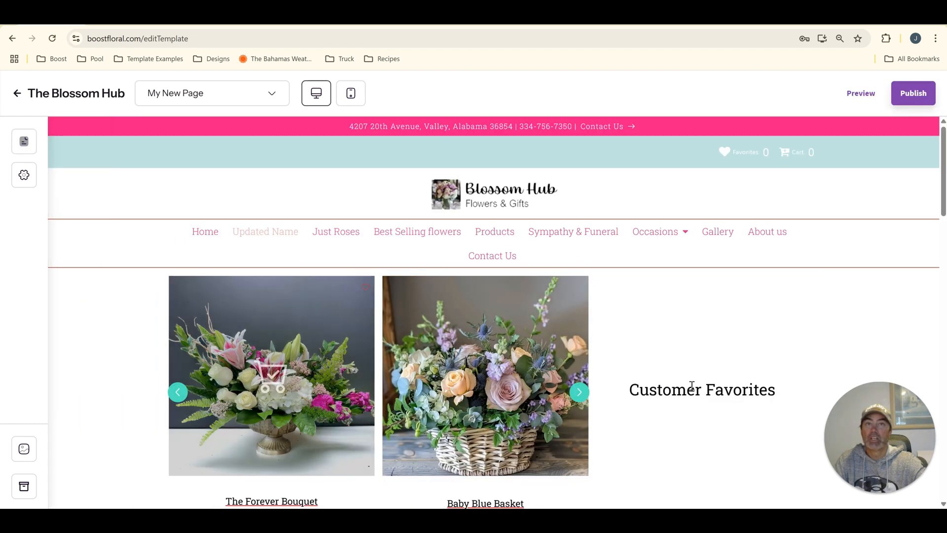
{"action": "scroll", "coordinate": [833, 369], "scroll_direction": "down", "scroll_amount": 5}
{"action": "scroll", "coordinate": [736, 357], "scroll_direction": "up", "scroll_amount": 5}
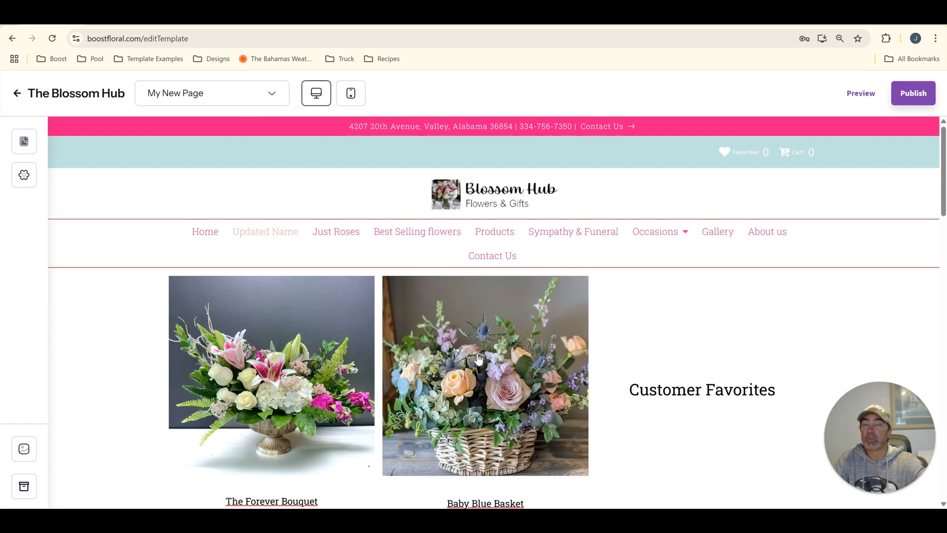
{"action": "mouse_move", "coordinate": [533, 371]}
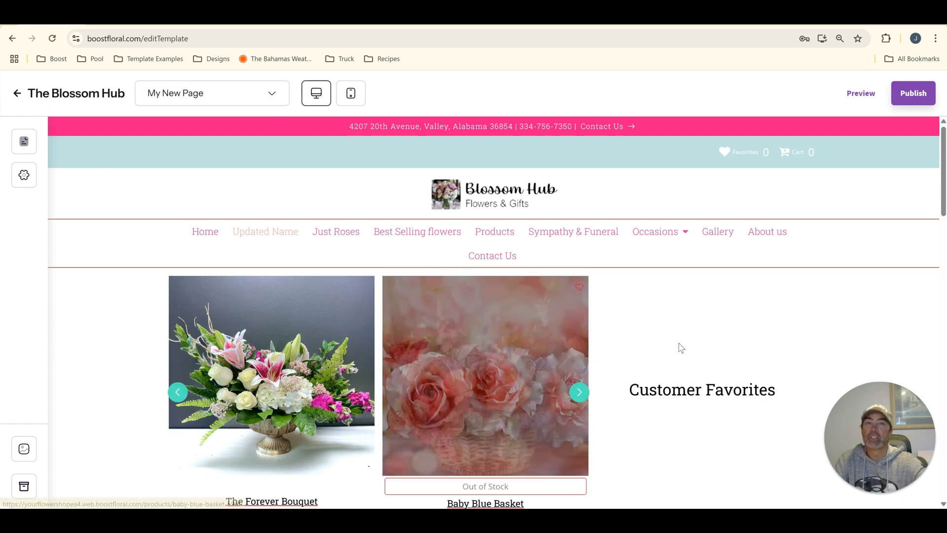
{"action": "scroll", "coordinate": [718, 384], "scroll_direction": "down", "scroll_amount": 3}
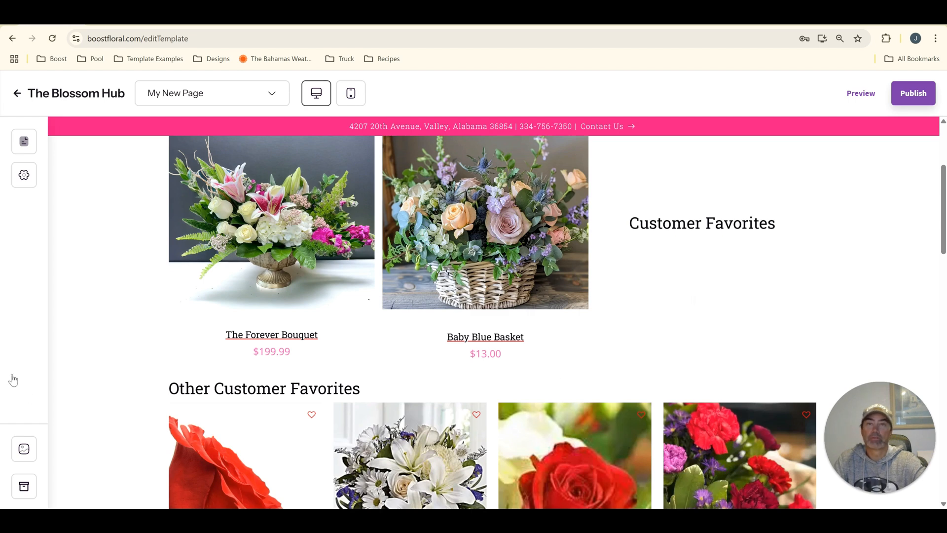
{"action": "scroll", "coordinate": [721, 346], "scroll_direction": "up", "scroll_amount": 3}
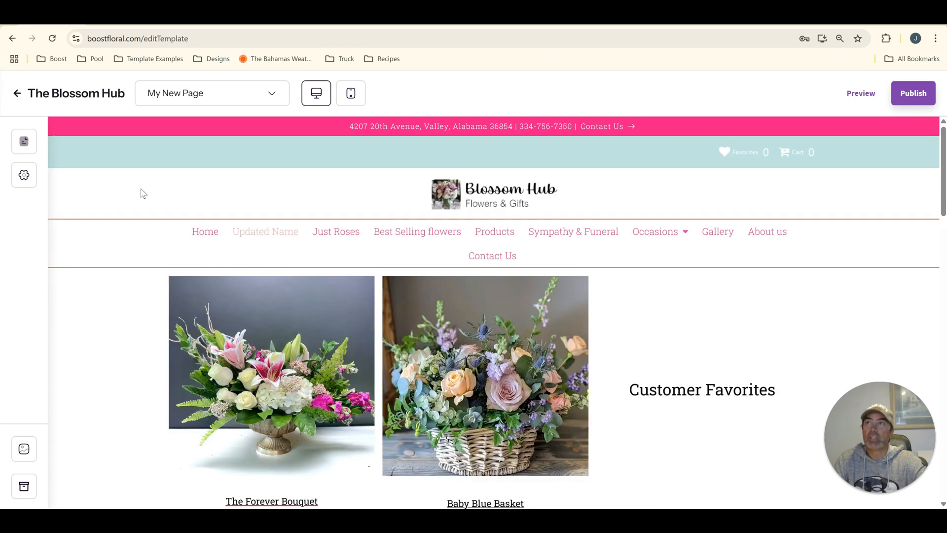
- Examine the site-wide theme settings, including the header styles, and My New Page's section list without changing anything
{"action": "left_click", "coordinate": [24, 175]}
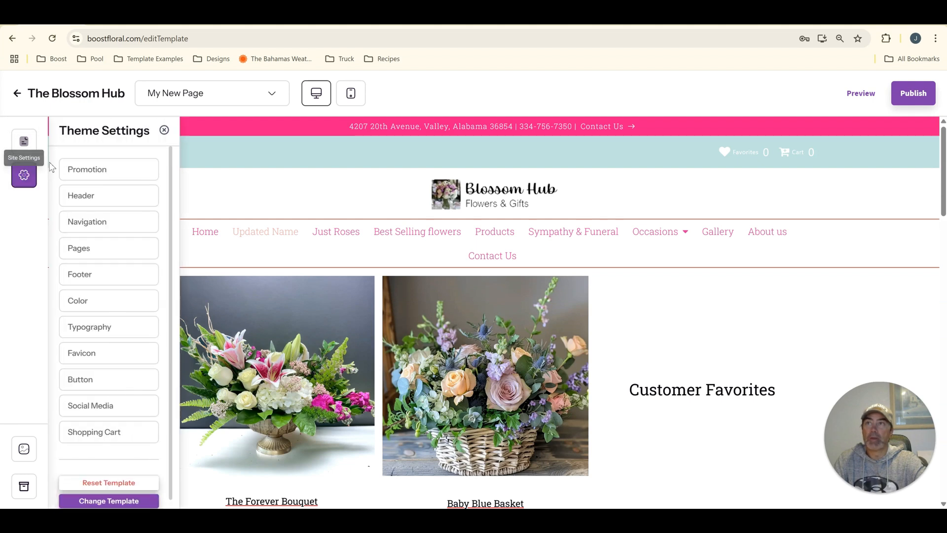
{"action": "left_click", "coordinate": [164, 131]}
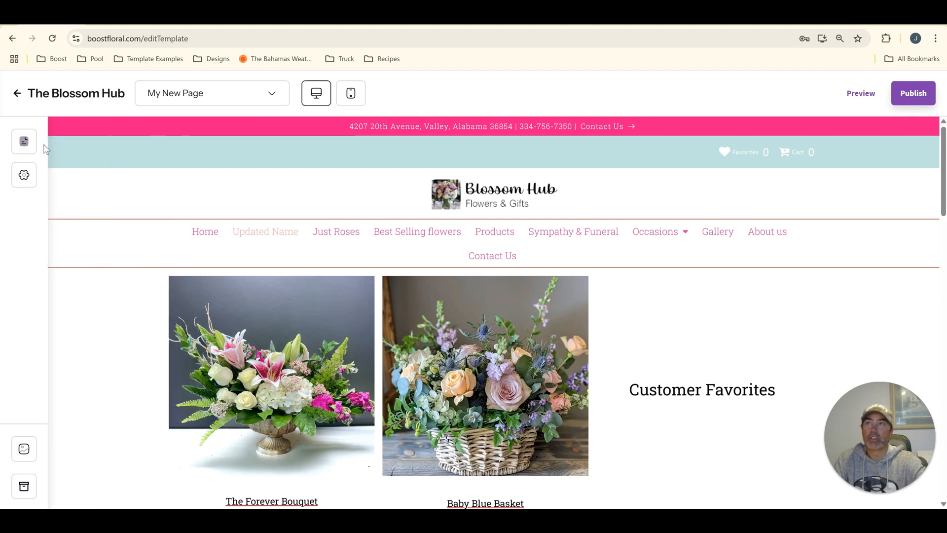
{"action": "left_click", "coordinate": [30, 144]}
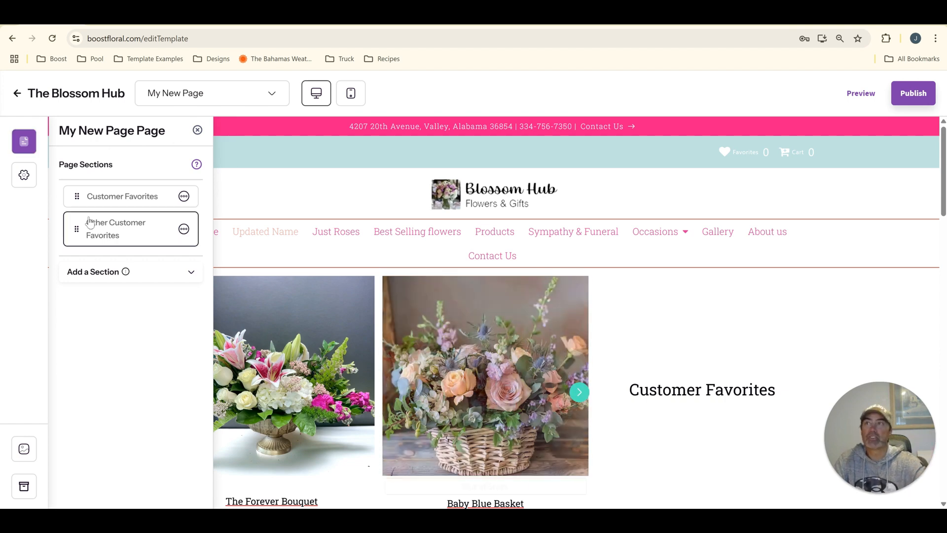
{"action": "left_click", "coordinate": [25, 180]}
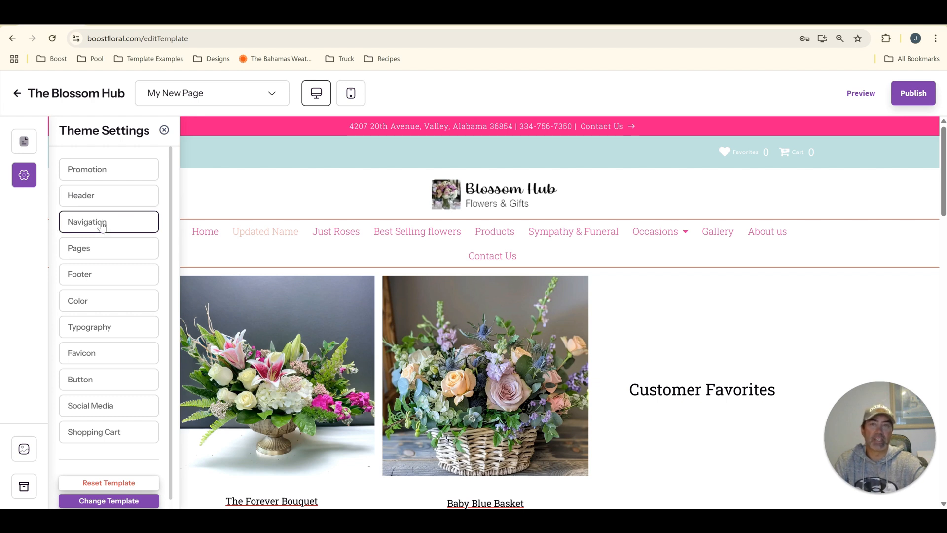
{"action": "left_click", "coordinate": [112, 198]}
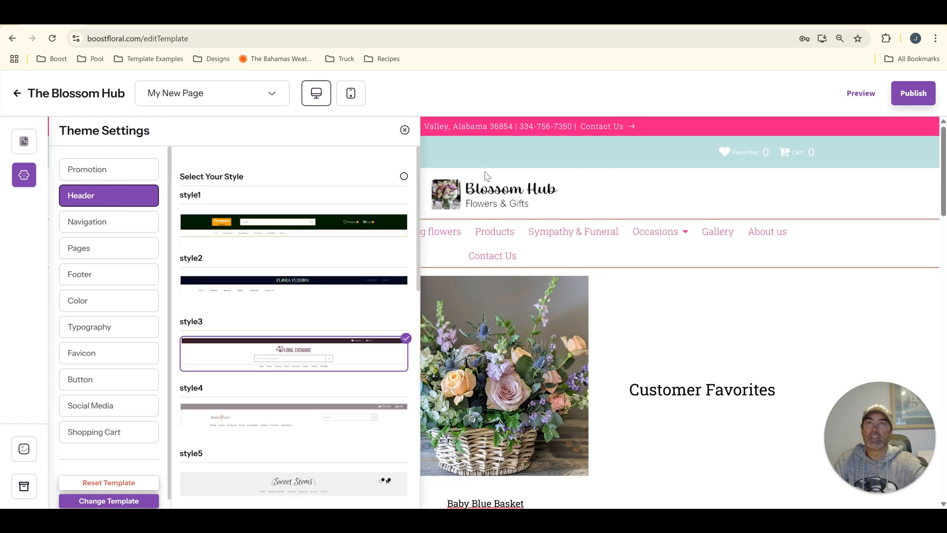
{"action": "left_click", "coordinate": [404, 130]}
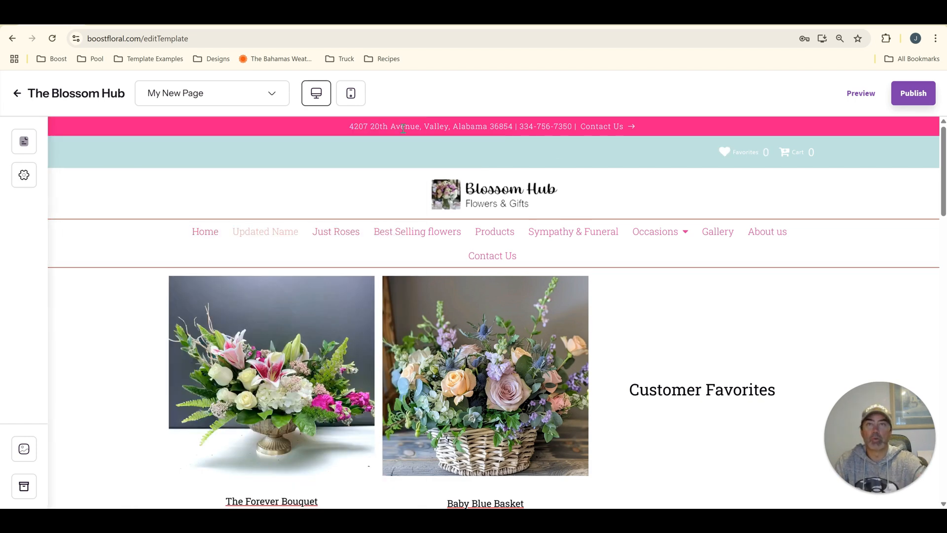
{"action": "left_click", "coordinate": [24, 142]}
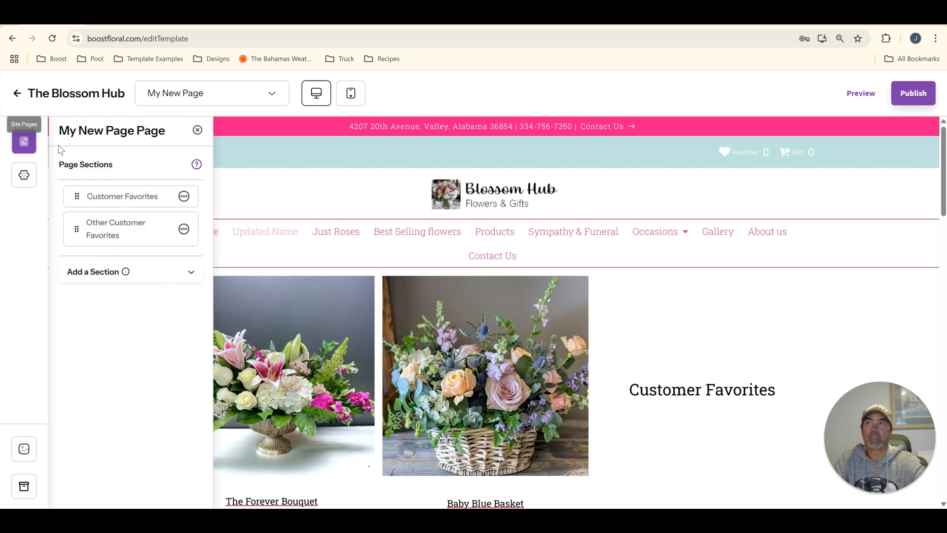